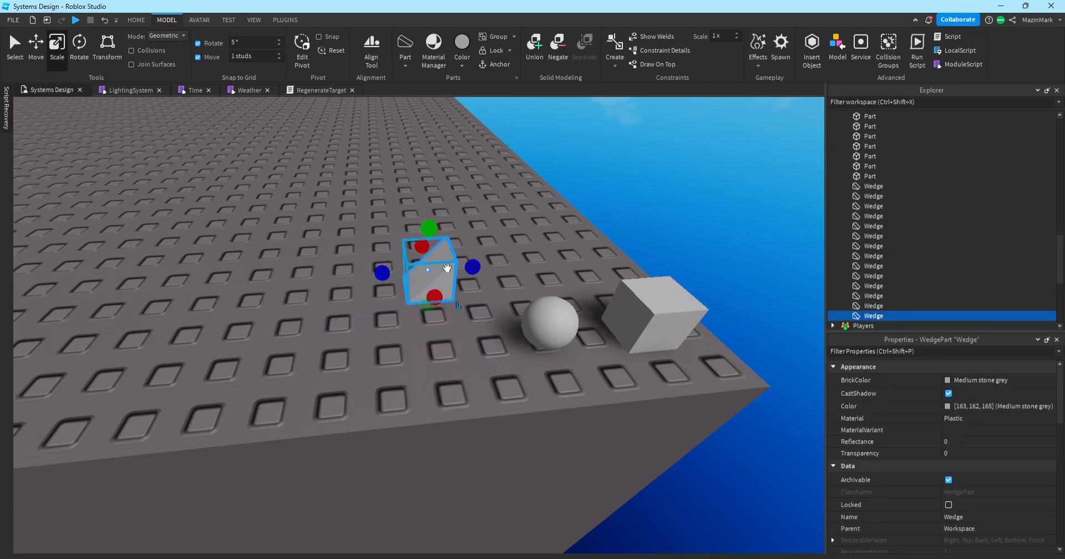
Rotate the wedge a quarter turn and place it beside the sphere and block.
key(ctrl+r)
key(ctrl+r)
key(ctrl+r)
click(563, 405)
right_drag(563, 405, 563, 405)
right_drag(473, 282, 474, 282)
Insert a corner wedge and shrink its width, depth and height.
click(405, 65)
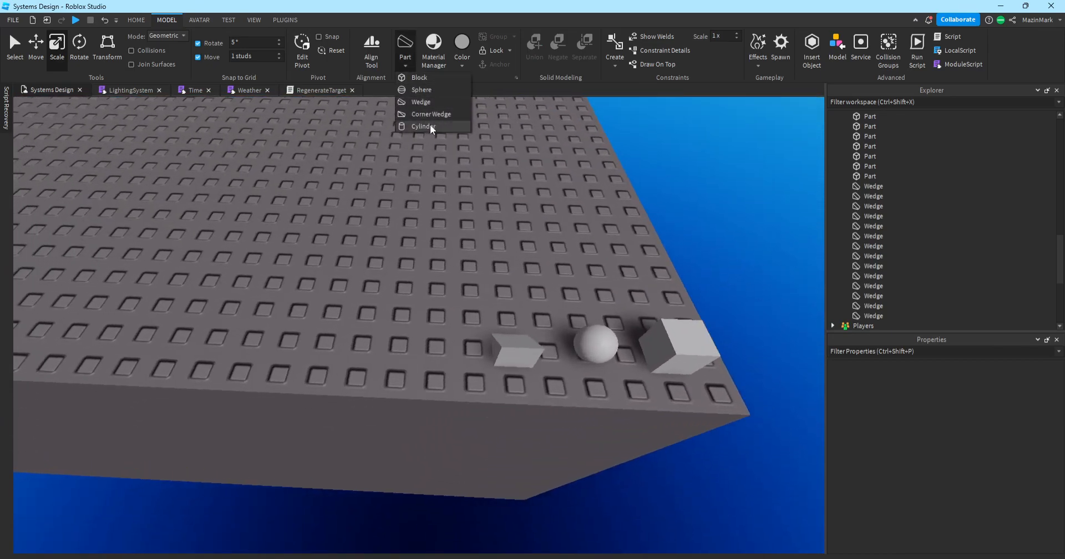
click(428, 113)
drag(356, 306, 398, 308)
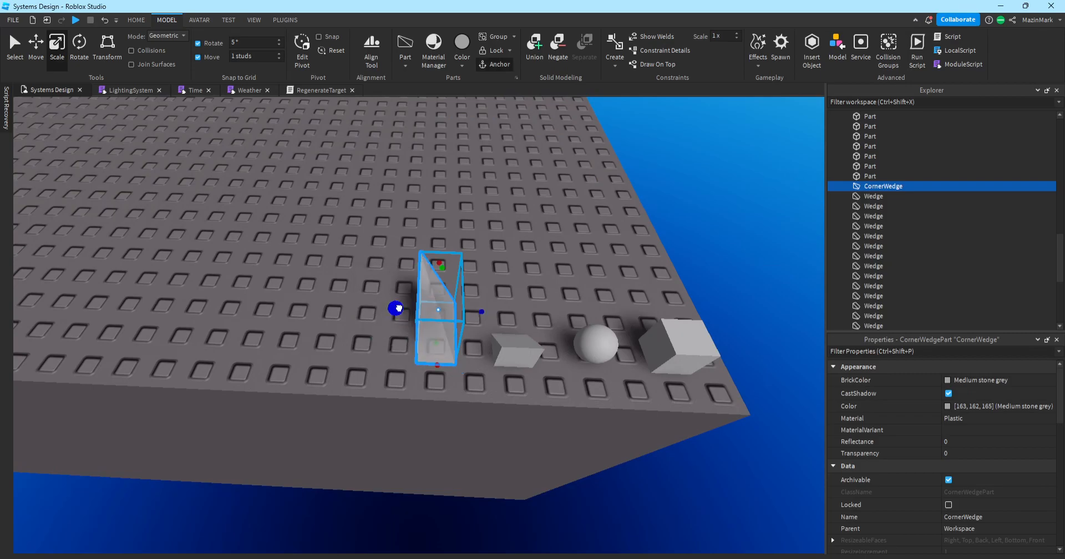
drag(439, 258, 441, 286)
right_drag(465, 308, 465, 308)
drag(338, 235, 347, 266)
click(475, 261)
right_drag(475, 261, 475, 261)
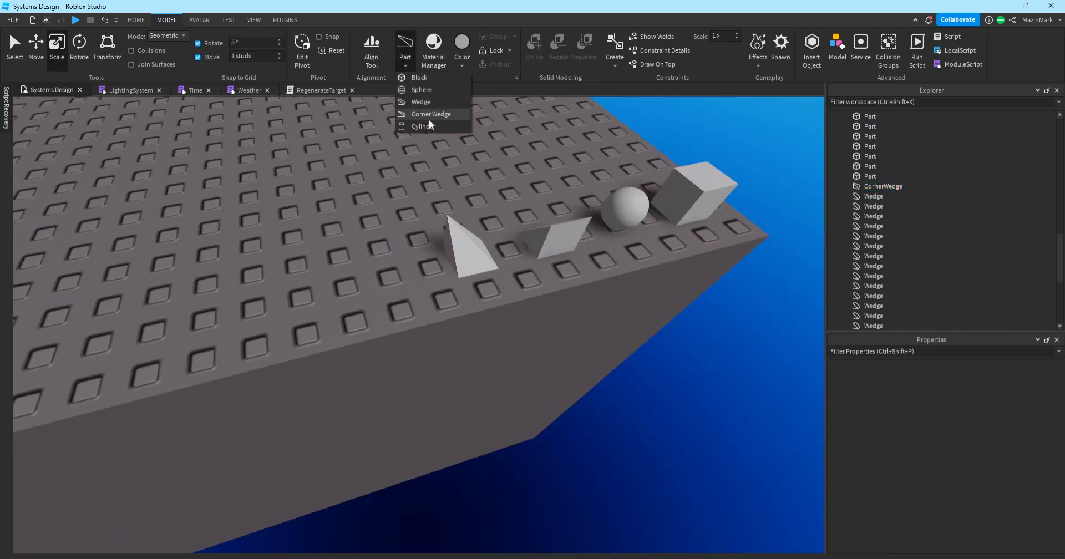
Insert a cylinder, shorten it and rotate it upright.
click(430, 126)
drag(480, 428, 373, 289)
key(ctrl+t)
key(ctrl+r)
key(ctrl+t)
click(511, 324)
Arrange the corner wedge, sphere and cylinder into one row with the cube and wedge.
drag(472, 249, 294, 289)
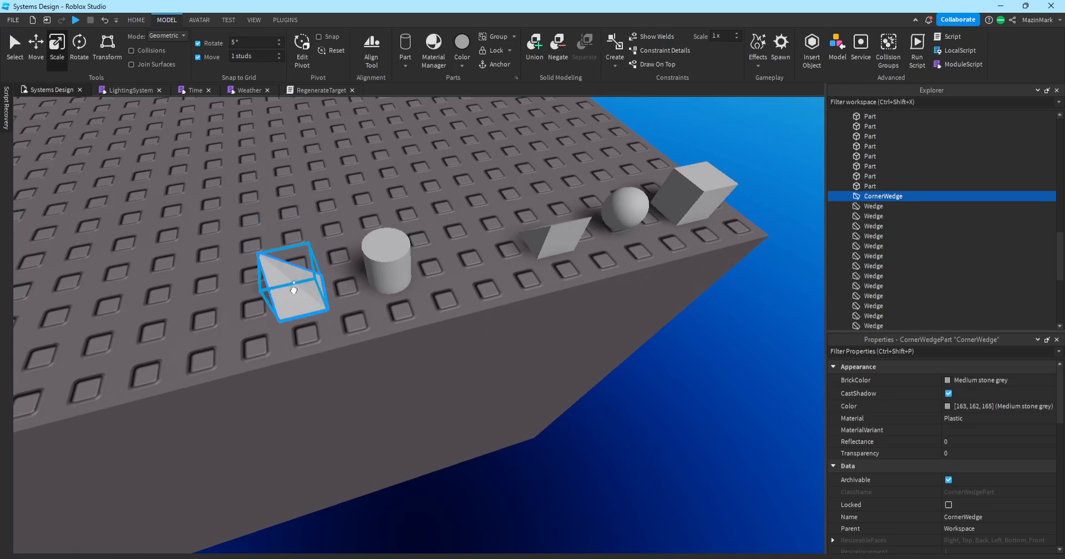
drag(608, 204, 468, 241)
drag(388, 261, 626, 206)
click(661, 278)
drag(326, 289, 419, 269)
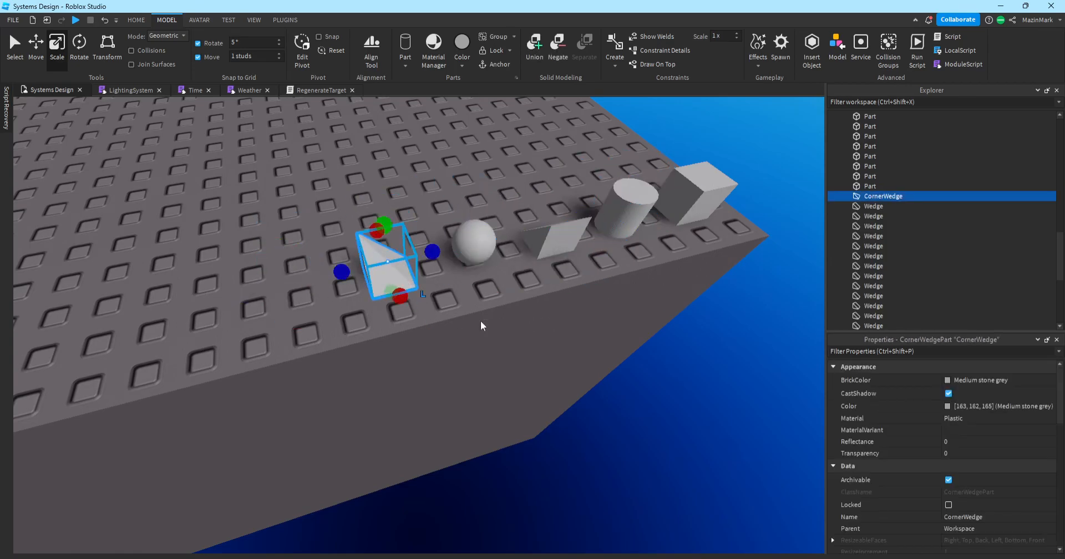
click(457, 316)
click(366, 274)
click(497, 317)
right_drag(497, 318, 499, 305)
key(d)
key(s)
drag(222, 267, 652, 385)
Colour the five selected parts Fossil grey.
click(462, 56)
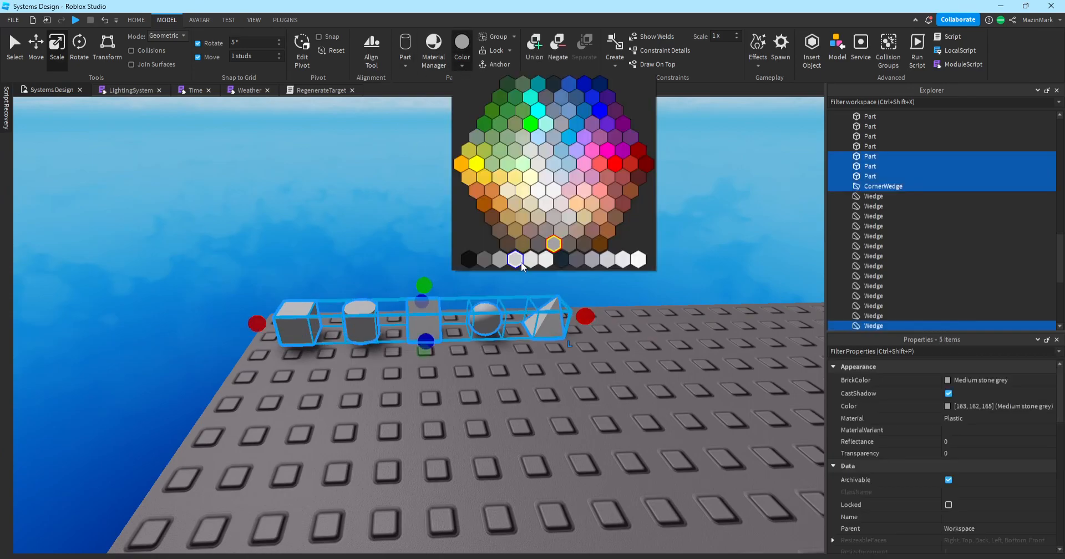
click(589, 262)
click(656, 345)
drag(255, 236, 608, 387)
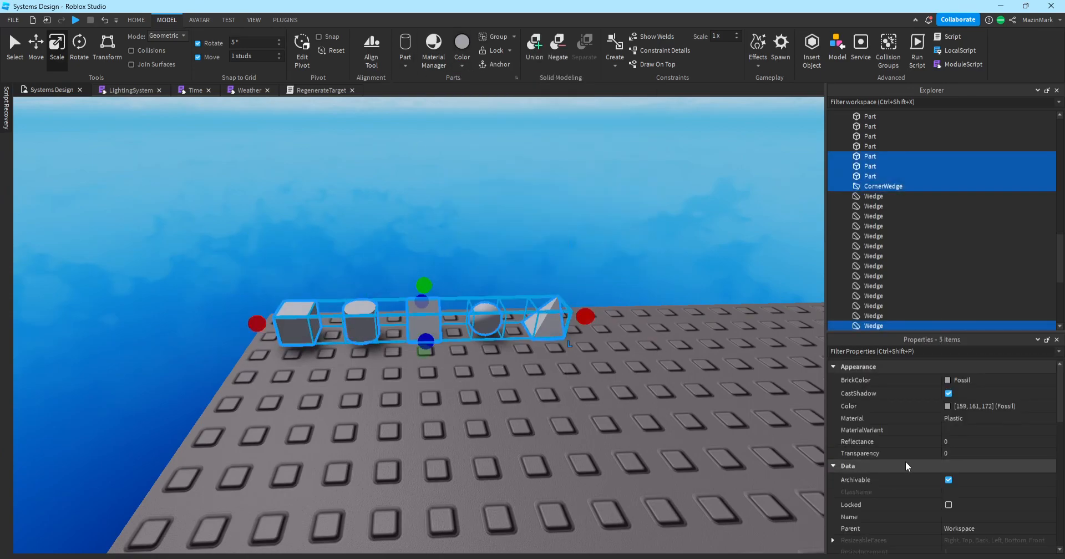
click(462, 62)
click(598, 256)
click(604, 279)
key(w)
key(s)
Try a lighter grey on the five parts, then switch them back to Fossil.
drag(289, 249, 673, 391)
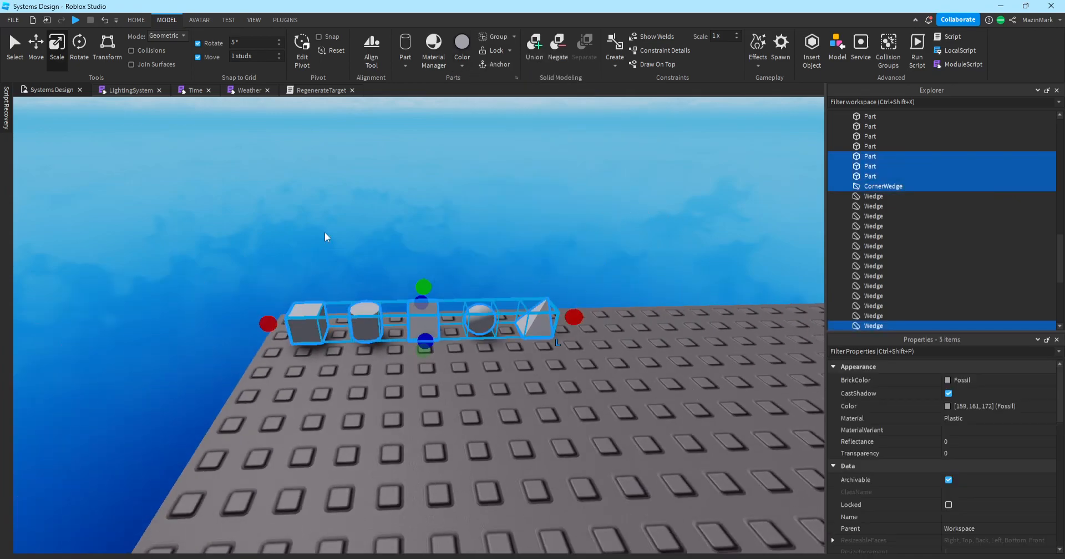
click(464, 61)
click(570, 221)
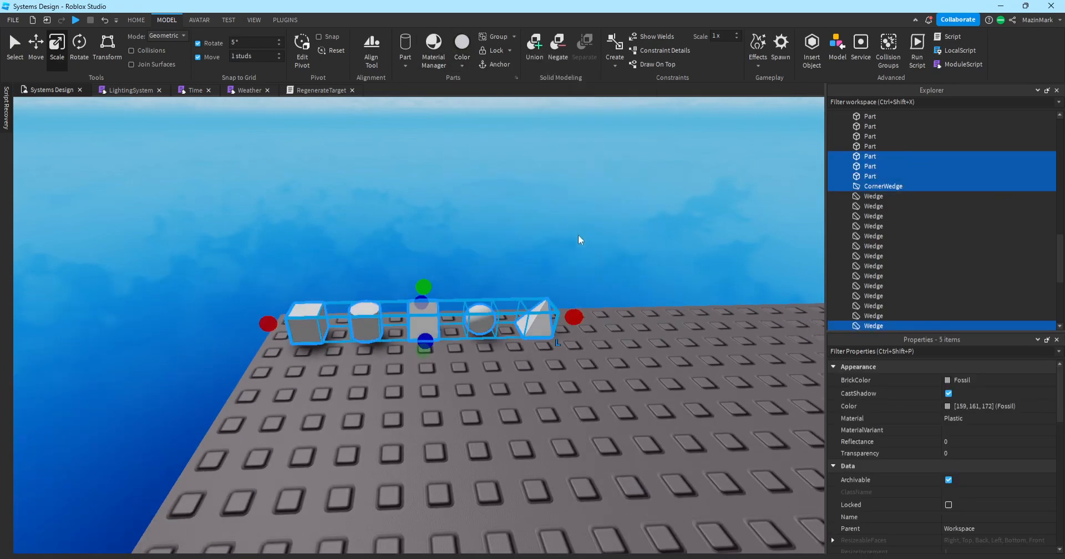
click(643, 292)
key(w)
key(s)
drag(166, 237, 672, 383)
click(462, 61)
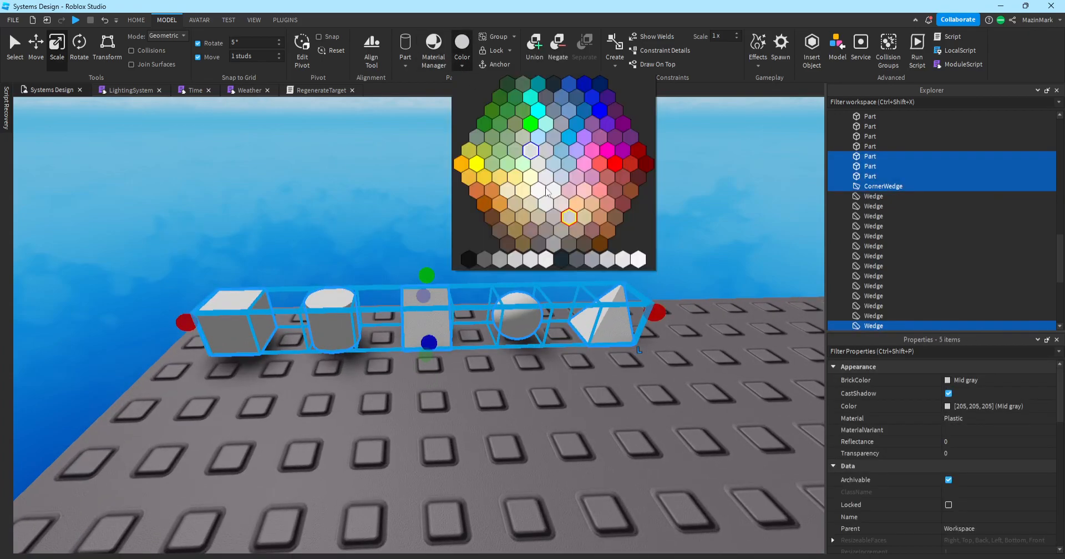
click(593, 262)
click(701, 334)
key(s)
Set the Material of all five parts to Metal.
drag(261, 260, 628, 397)
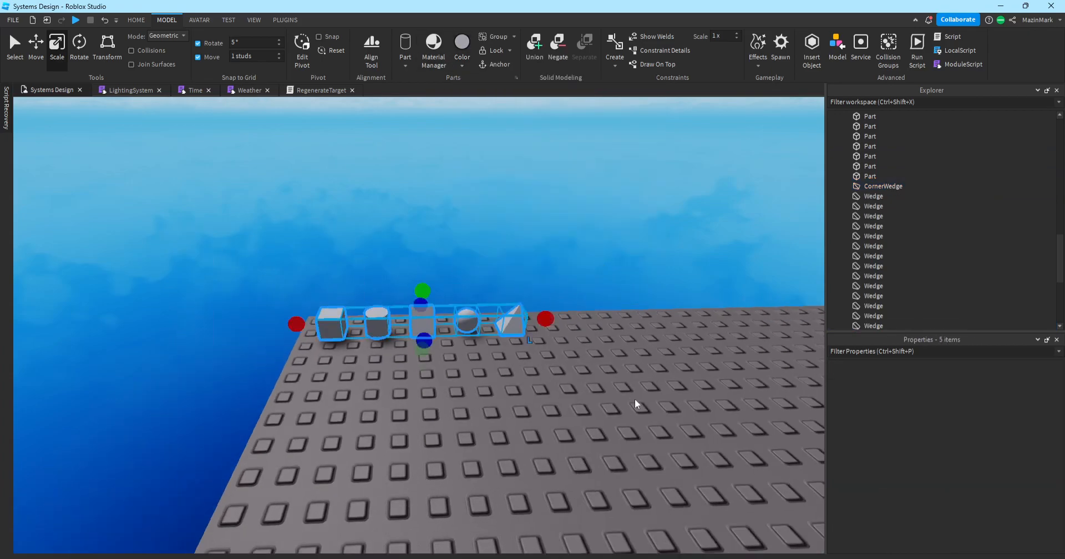
click(1003, 418)
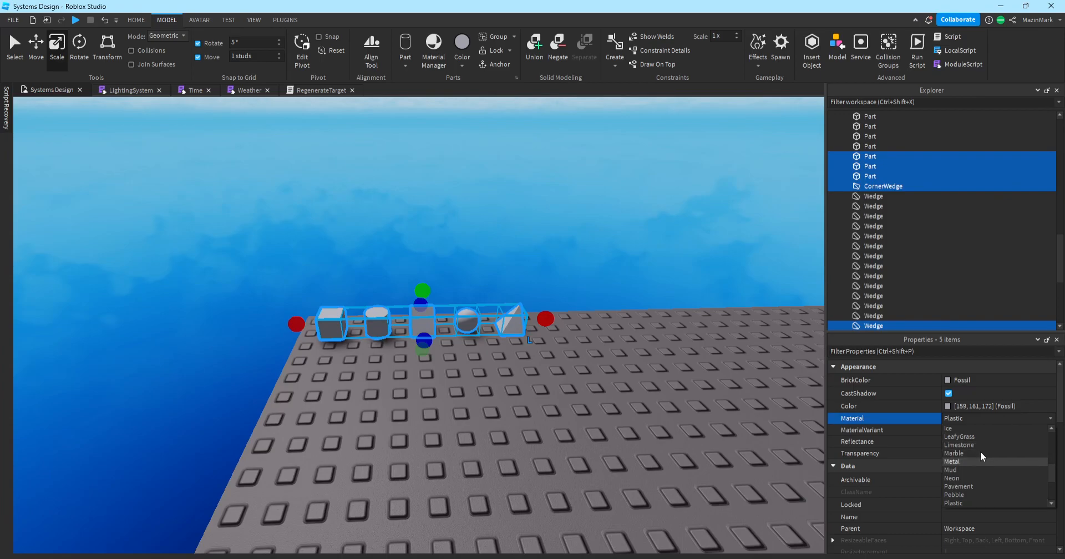
click(953, 462)
click(683, 391)
Fly the camera in close to the cube at the head of the row.
key(w)
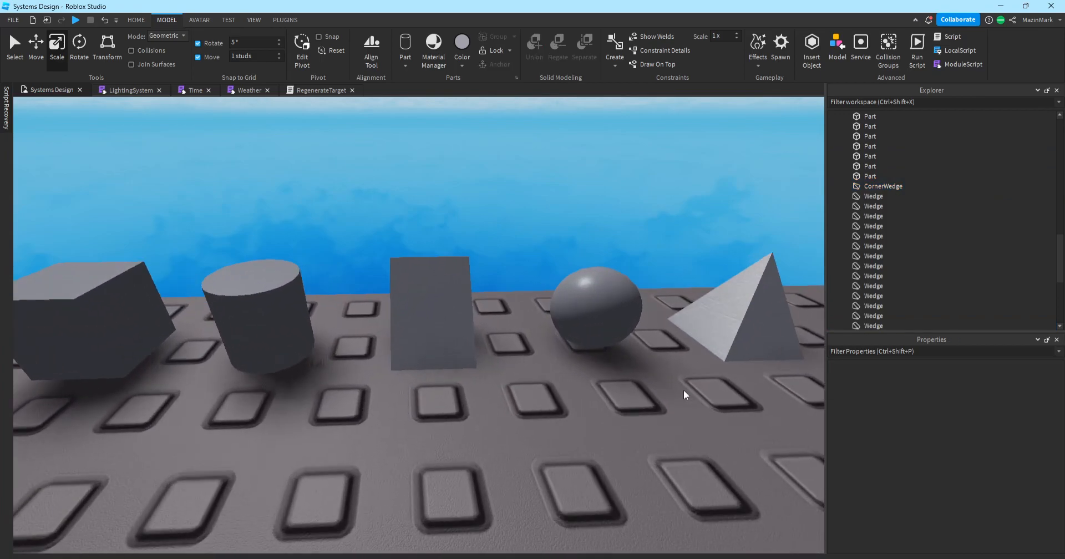
key(s)
drag(266, 278, 650, 372)
click(502, 238)
key(w)
right_drag(410, 234, 410, 234)
key(s)
key(a)
key(w)
Duplicate the cube, drag the copy aside, and delete it.
click(484, 320)
key(ctrl+d)
drag(451, 317, 514, 347)
key(s)
right_drag(514, 347, 515, 347)
key(Delete)
Shift the original cube slightly toward the front of the baseplate.
key(w)
key(w)
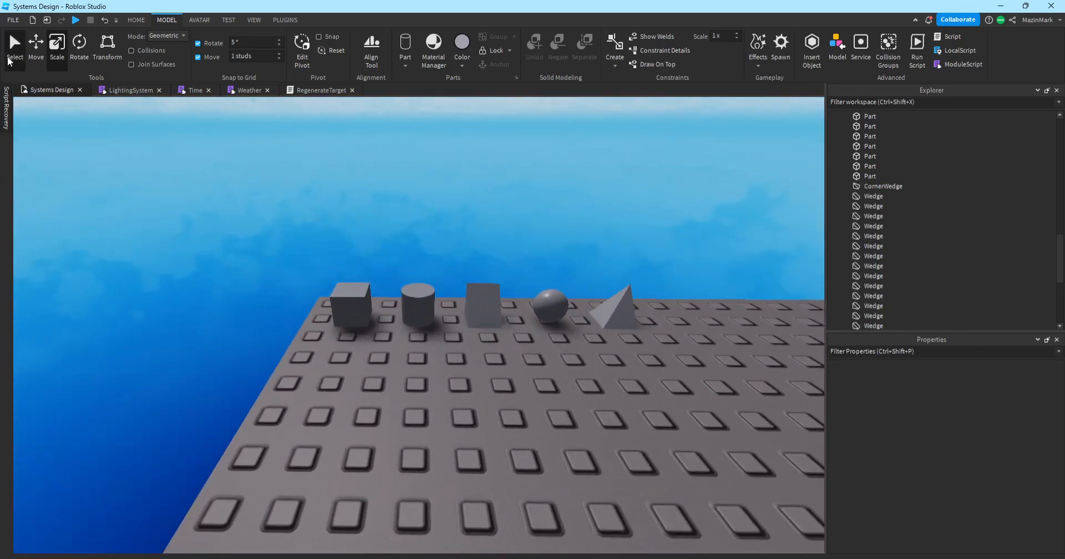
mouse_move(349, 321)
mouse_down()
mouse_move(365, 388)
mouse_move(322, 387)
mouse_move(344, 329)
mouse_up()
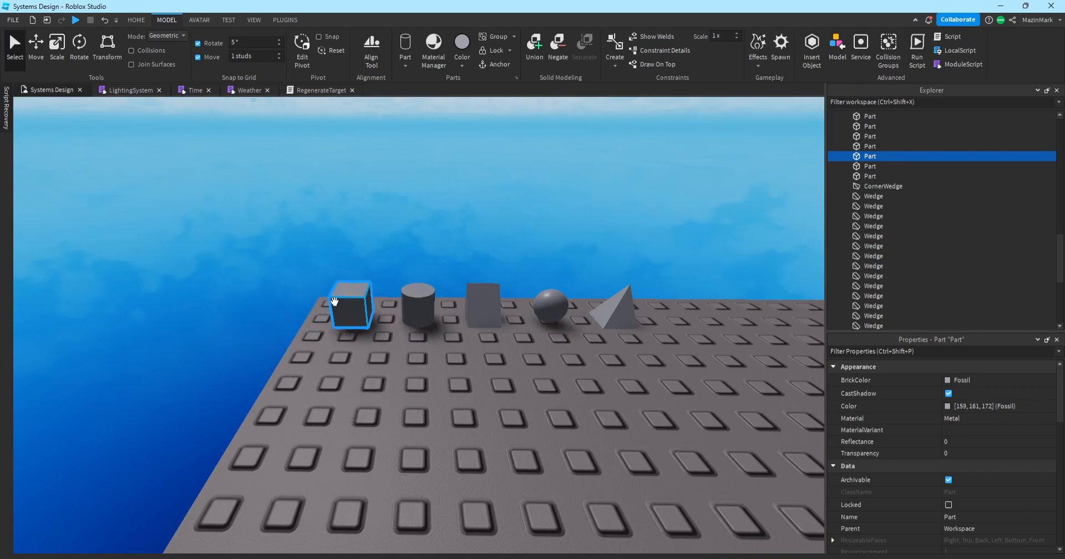
drag(304, 320, 338, 328)
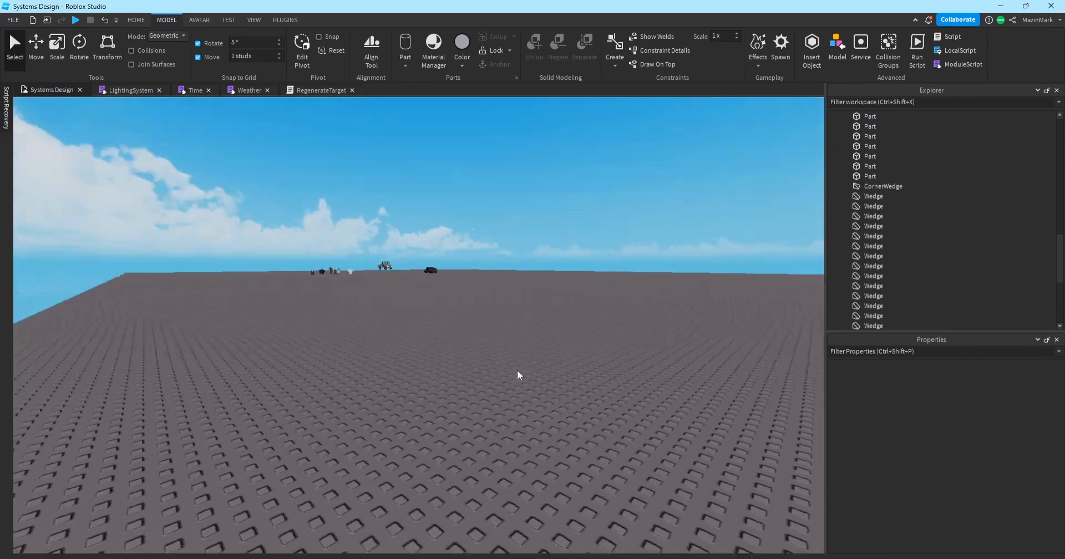
Select the Target dummy and carry it over the truck.
key(w)
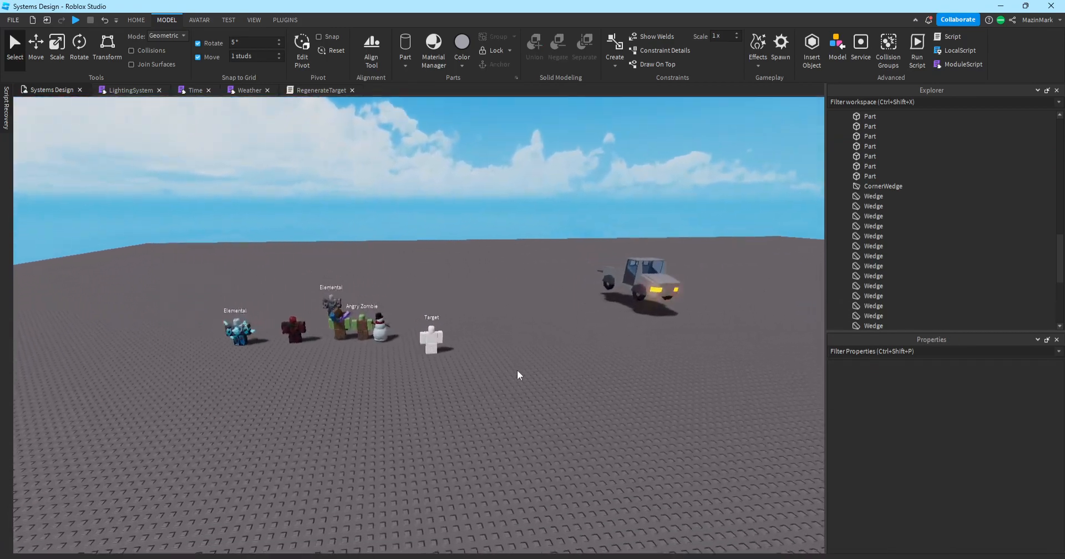
click(438, 346)
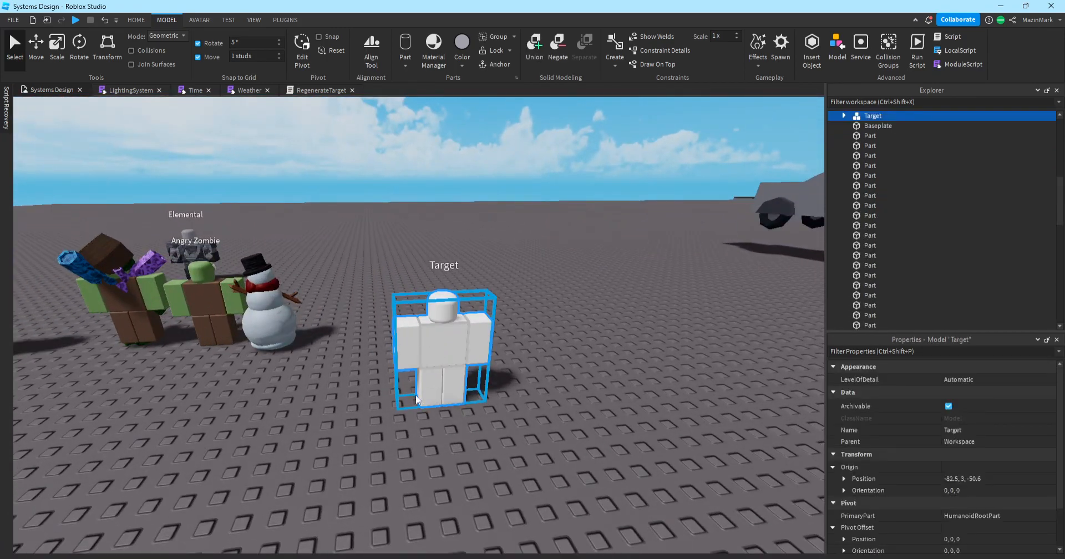
mouse_move(422, 400)
mouse_down()
mouse_move(373, 435)
mouse_move(406, 405)
mouse_move(429, 400)
mouse_up()
drag(449, 303, 573, 262)
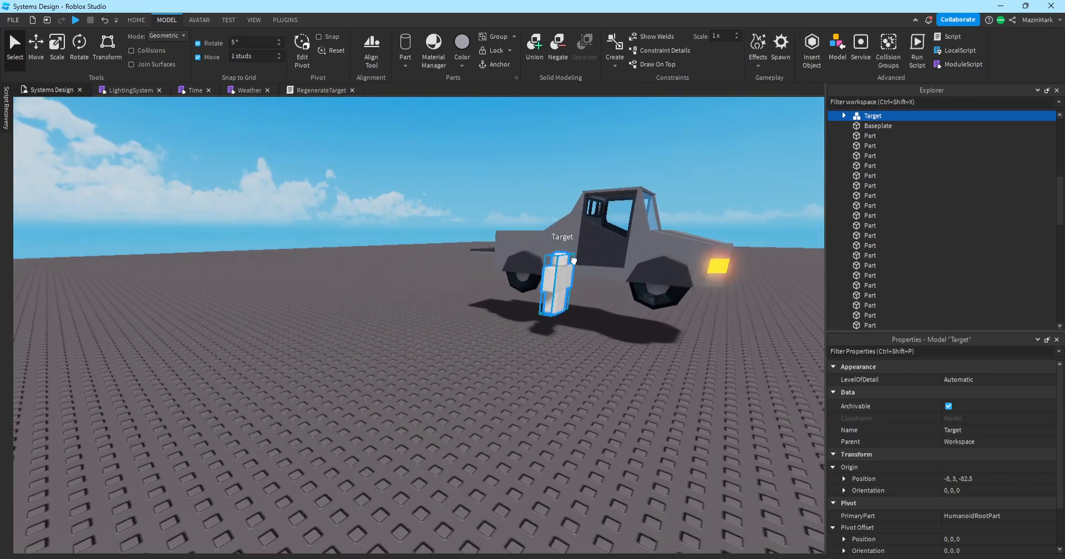
drag(645, 220, 437, 280)
click(471, 308)
Drag the Target dummy across the baseplate and lift it onto the car.
right_drag(470, 308, 471, 309)
key(w)
key(s)
key(d)
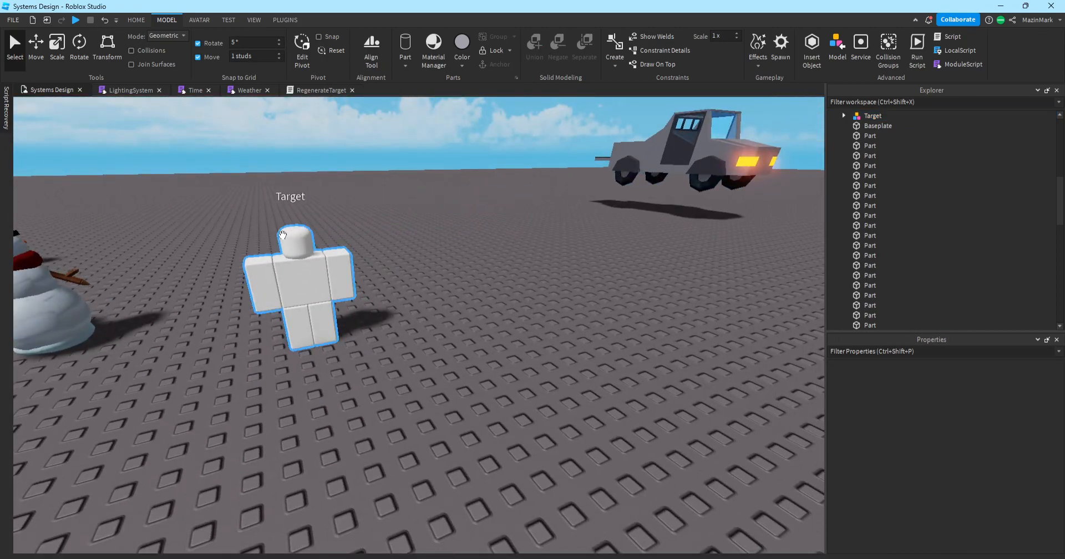
key(d)
drag(280, 250, 295, 230)
right_drag(294, 231, 294, 231)
drag(294, 231, 294, 230)
right_drag(294, 230, 293, 230)
drag(293, 230, 294, 230)
right_drag(293, 230, 294, 230)
Set the Target dummy back on the ground beside the Snowman.
key(e)
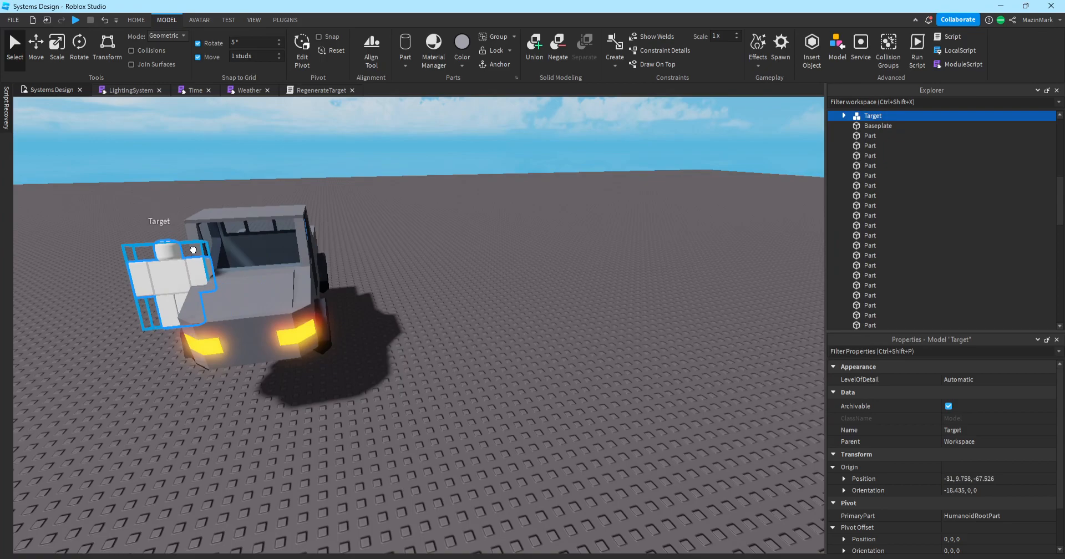
drag(195, 249, 190, 247)
right_drag(195, 250, 190, 247)
key(a)
drag(190, 247, 186, 246)
right_drag(190, 247, 187, 247)
drag(186, 246, 354, 348)
right_drag(187, 247, 190, 249)
drag(353, 349, 434, 425)
click(473, 470)
Fly the camera back past the characters toward the horizon.
scroll(474, 471, down, 4)
scroll(473, 470, up, 2)
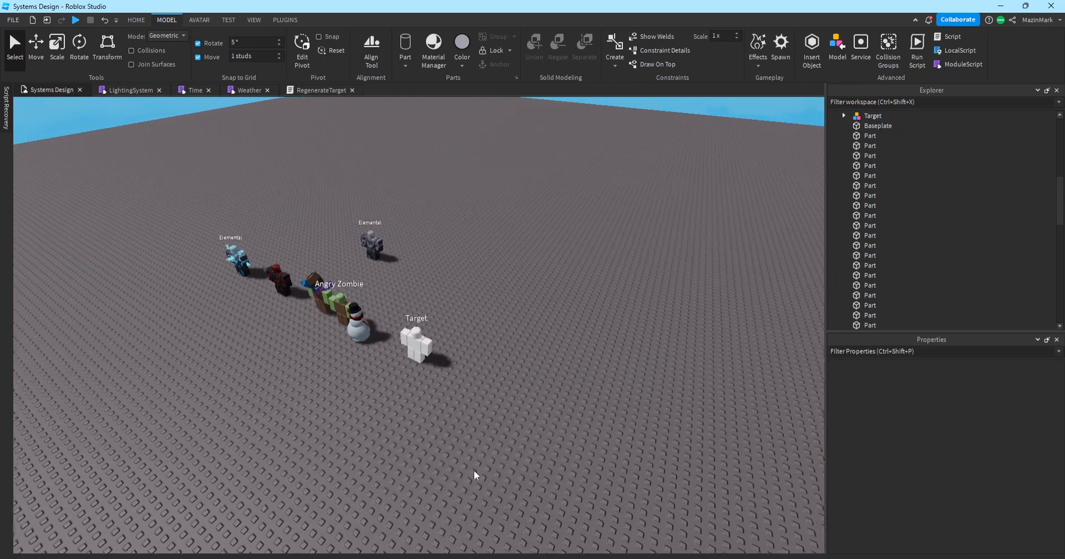
key(q)
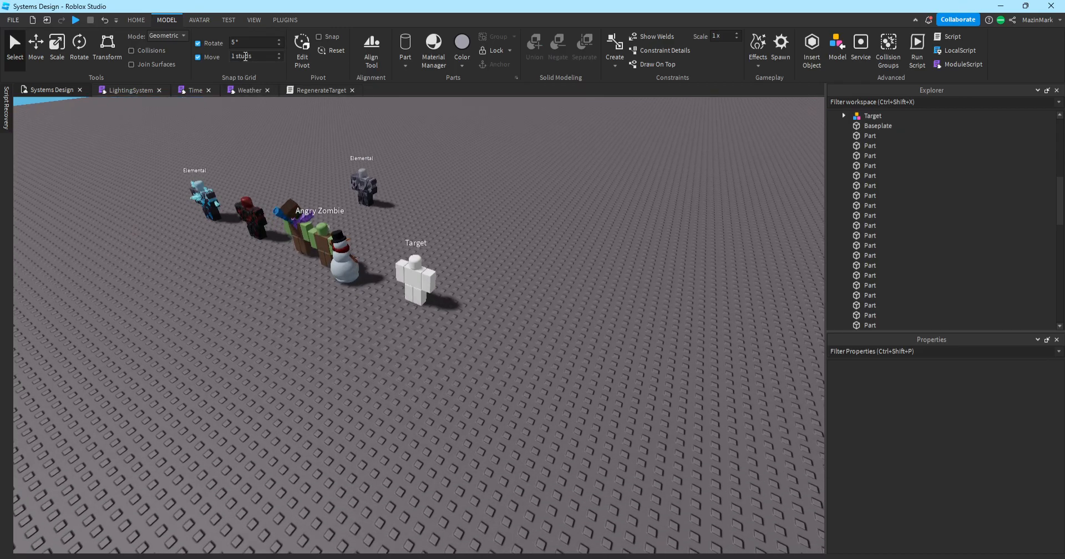
key(w)
right_drag(469, 241, 469, 242)
Shift the cube away from the cylinder and nudge the sphere back into place.
key(e)
key(w)
key(w)
key(d)
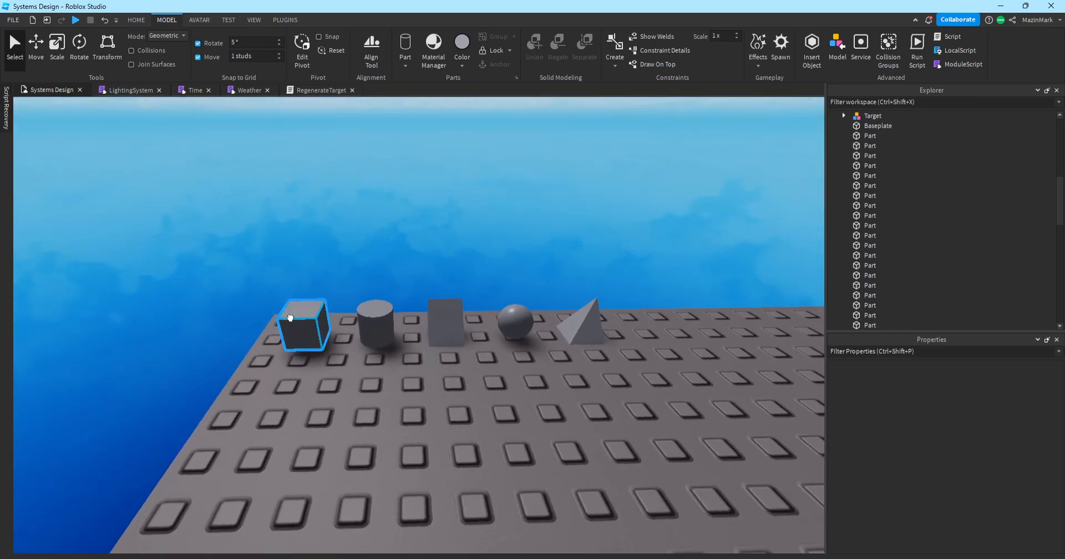
click(300, 336)
drag(319, 334, 305, 337)
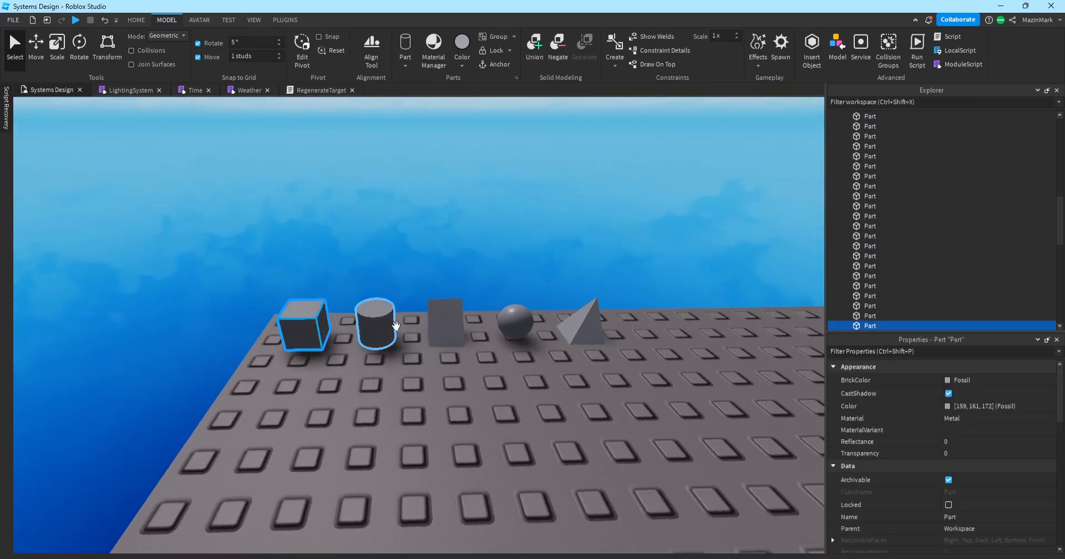
drag(519, 312, 518, 344)
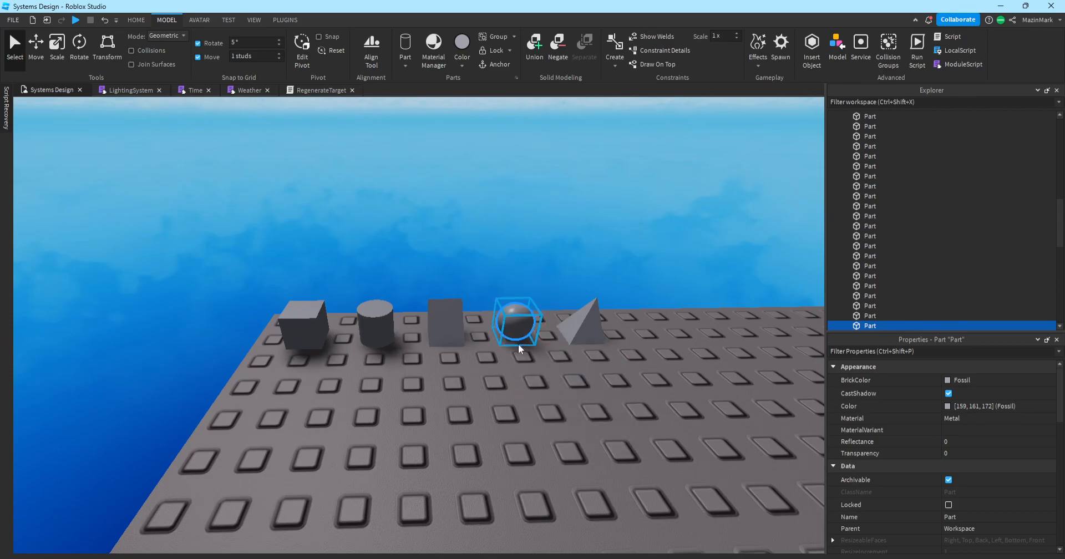
click(518, 344)
key(s)
key(w)
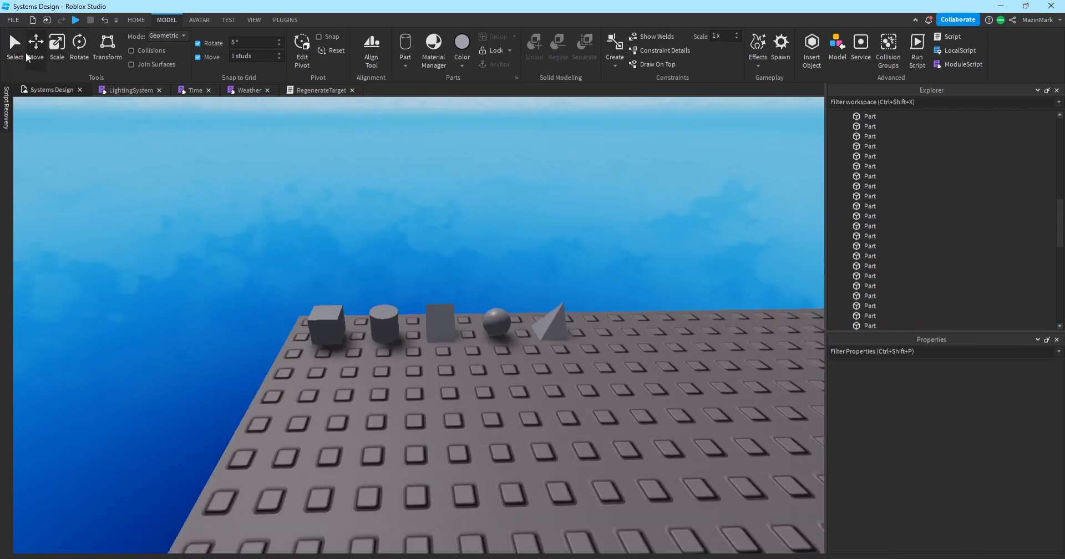
Raise and lower the cube, sliding it off and back onto the baseplate.
click(323, 339)
drag(316, 255, 311, 230)
drag(322, 266, 325, 293)
click(230, 324)
click(322, 327)
mouse_move(266, 326)
mouse_down()
mouse_move(151, 331)
mouse_move(249, 329)
mouse_up()
drag(308, 256, 593, 377)
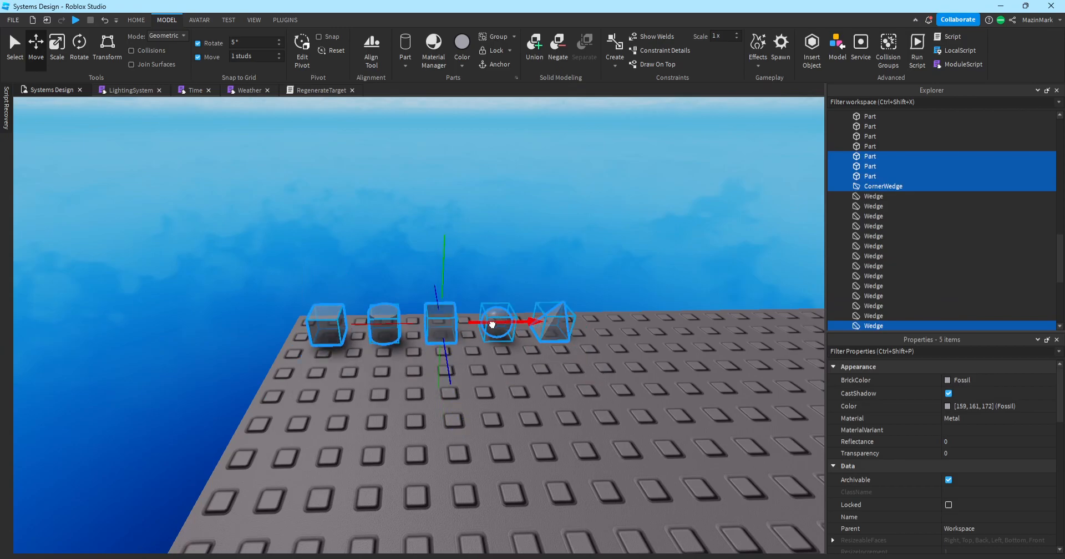
click(538, 396)
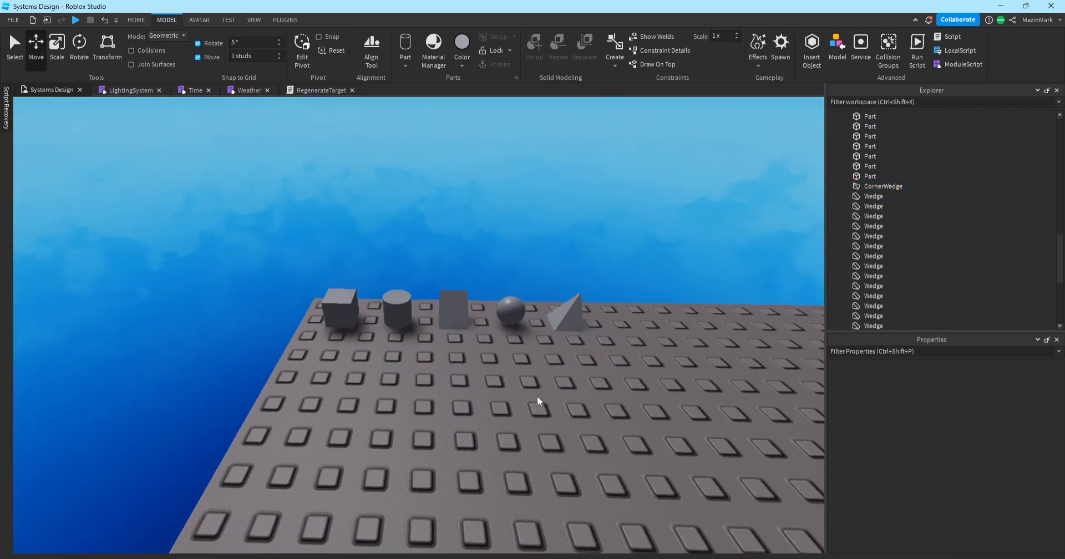
Lower the cube to the baseplate and slide it back into the row.
click(339, 285)
drag(329, 253, 365, 256)
click(314, 301)
click(329, 308)
drag(270, 314, 272, 312)
click(411, 256)
Box-select all five parts and drag them together toward the baseplate's edge.
right_drag(411, 255, 411, 255)
key(a)
drag(255, 282, 711, 367)
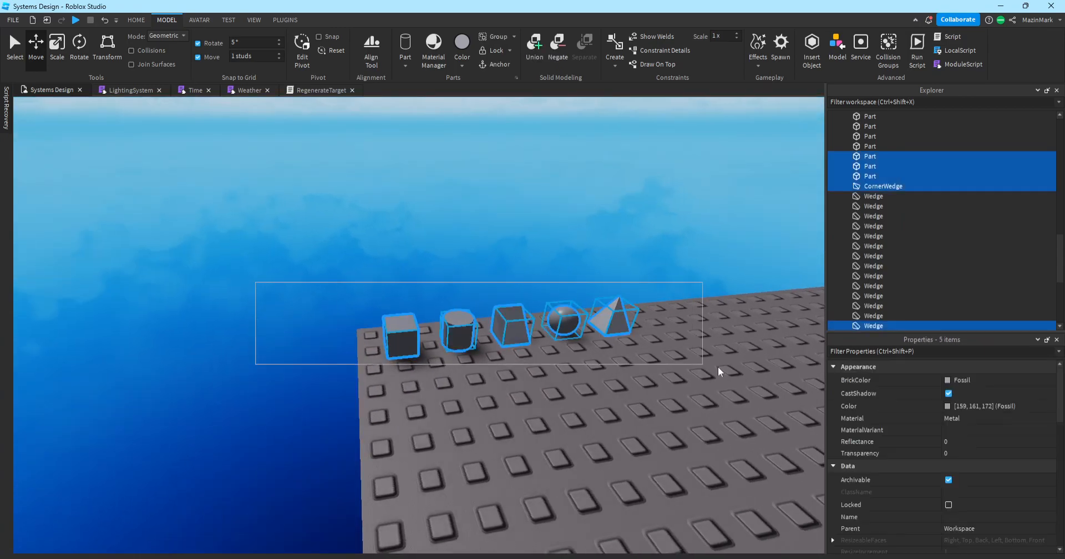
drag(516, 343, 518, 200)
key(w)
key(s)
click(574, 235)
right_drag(580, 238, 580, 238)
right_drag(175, 175, 175, 175)
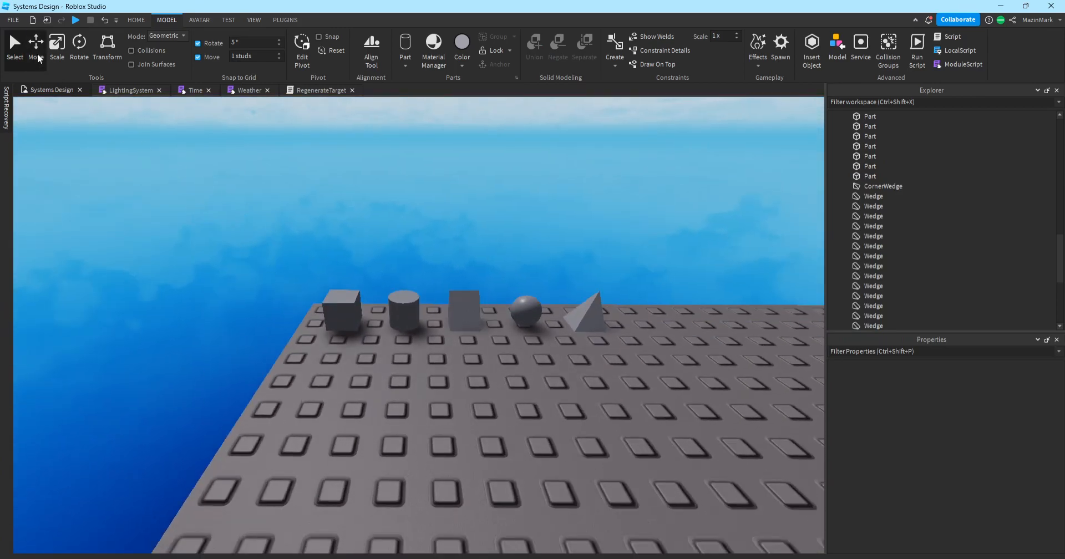
Select the block in the row of primitives.
click(323, 221)
click(352, 304)
click(327, 239)
click(349, 306)
click(316, 255)
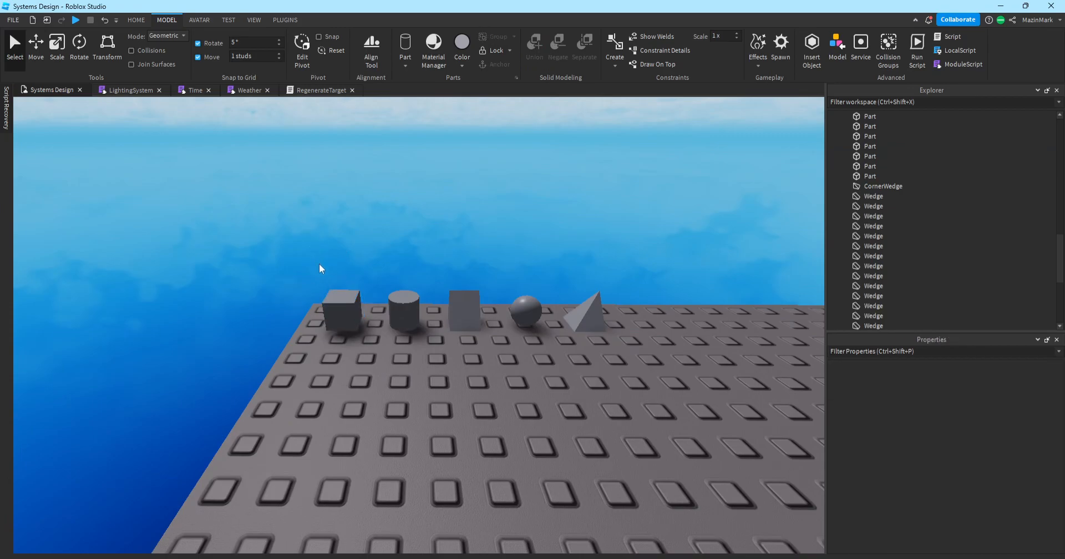
key(s)
key(w)
key(a)
key(d)
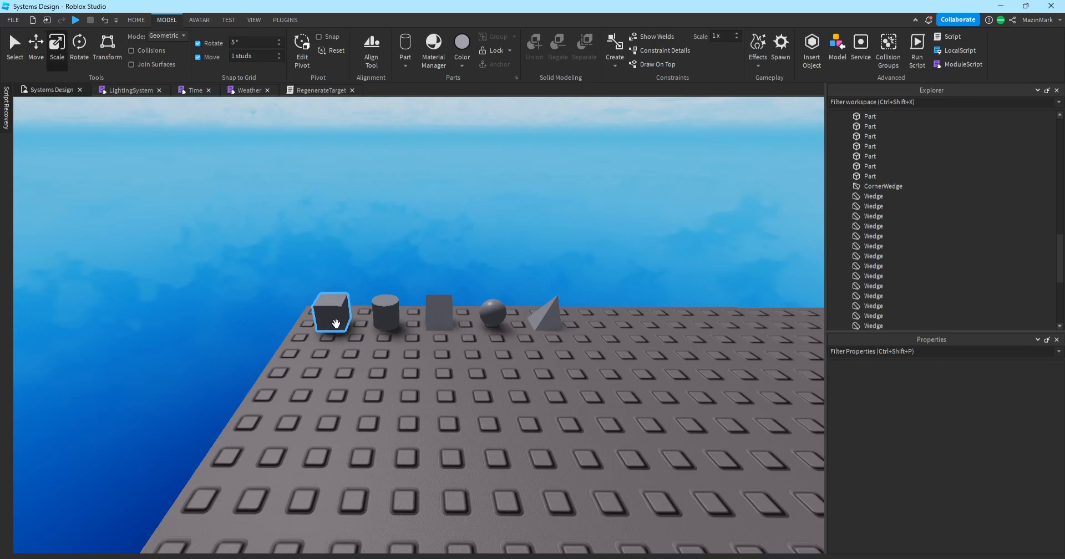
click(336, 324)
Duplicate the block, drag the copy forward onto the baseplate, and resize it with Scale.
key(ctrl+d)
drag(337, 320, 383, 432)
right_drag(357, 387, 383, 431)
key(s)
drag(382, 432, 377, 429)
right_drag(382, 431, 377, 429)
drag(376, 428, 390, 376)
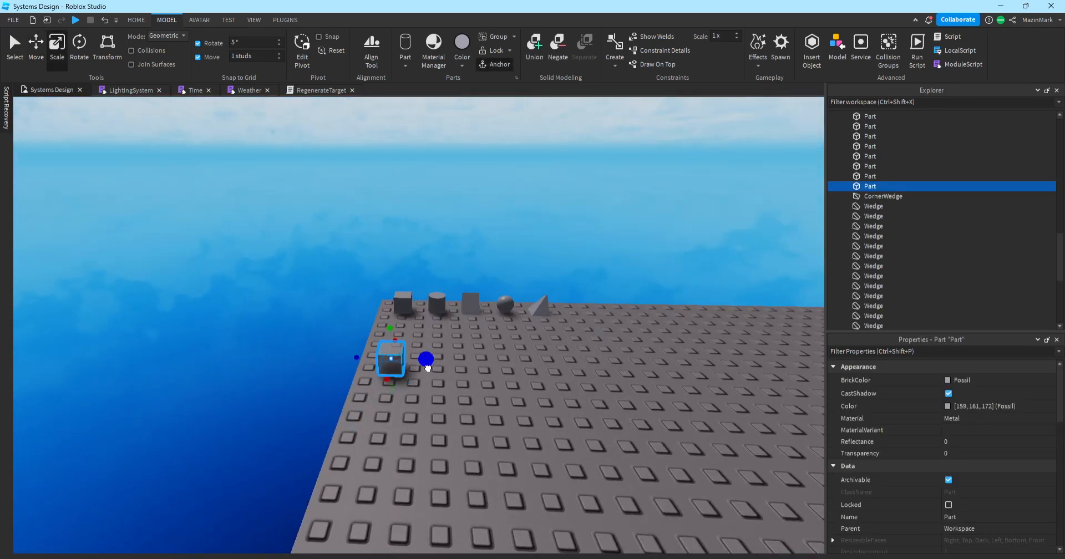
drag(472, 377, 500, 403)
Reselect the copy with the Select tool and confirm its Size reads 4, 4, 4.
click(544, 427)
scroll(544, 427, up, 5)
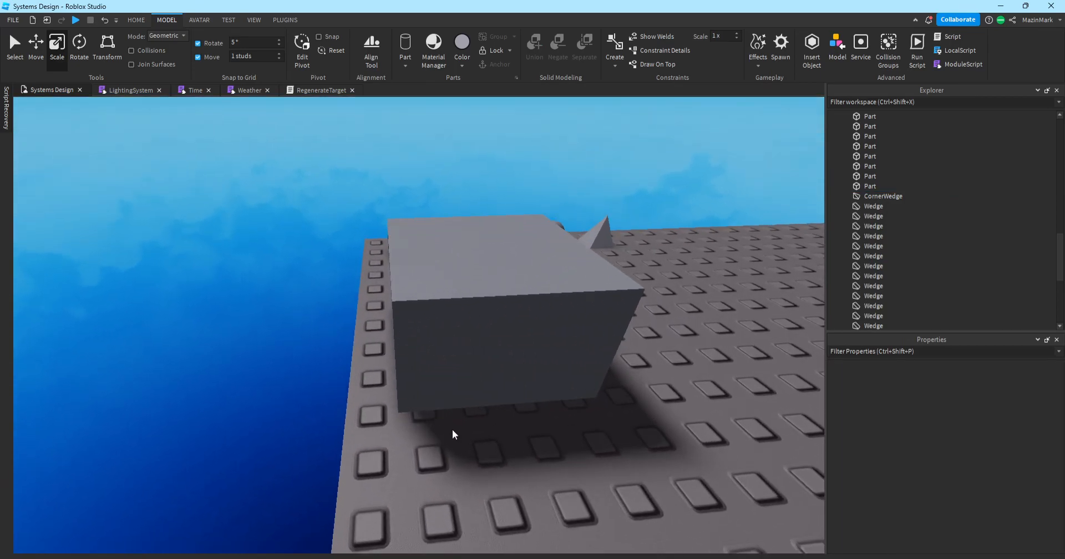
click(11, 71)
scroll(244, 201, down, 5)
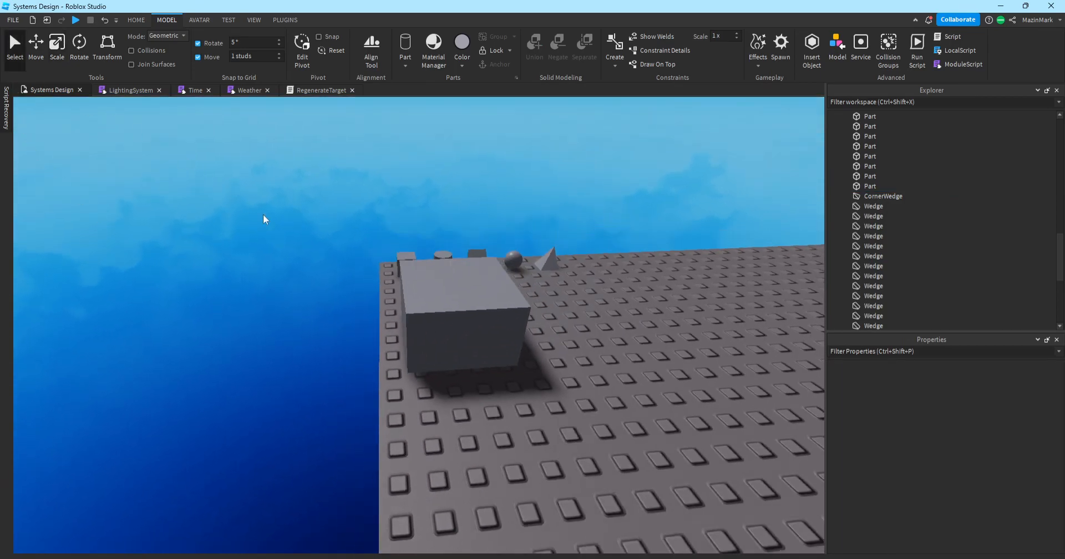
click(361, 346)
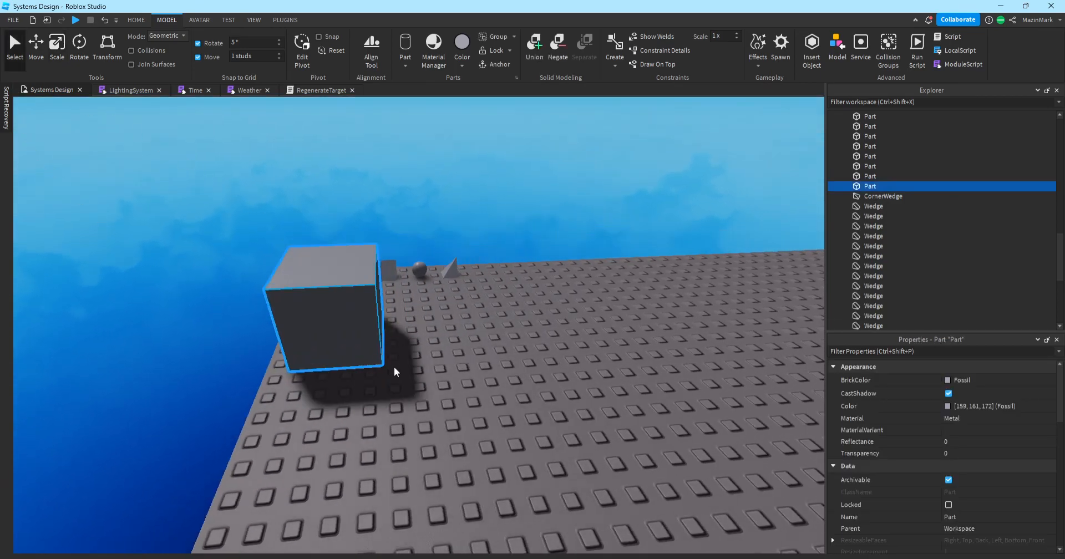
scroll(452, 374, up, 10)
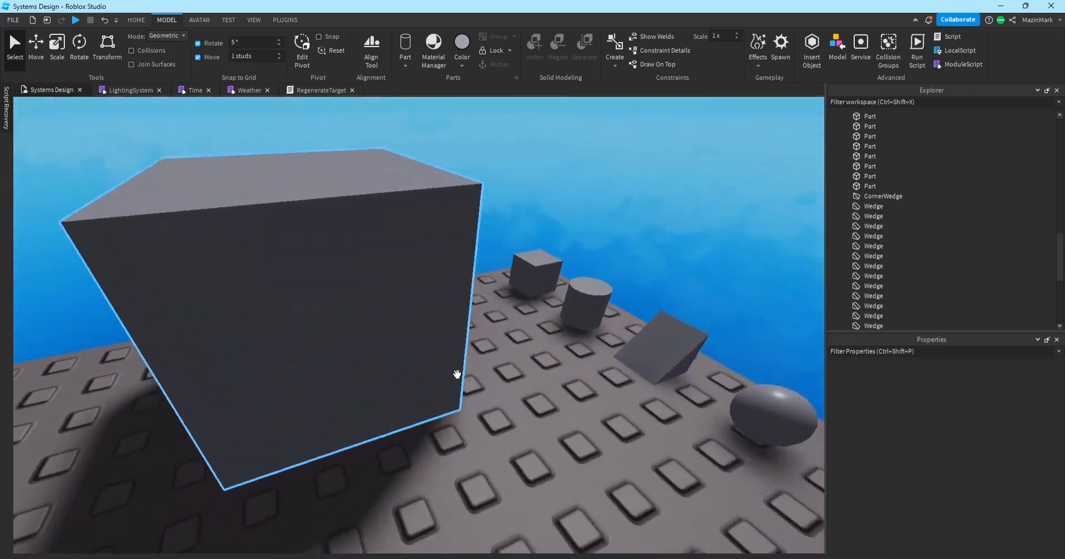
click(457, 374)
scroll(457, 374, down, 8)
click(458, 373)
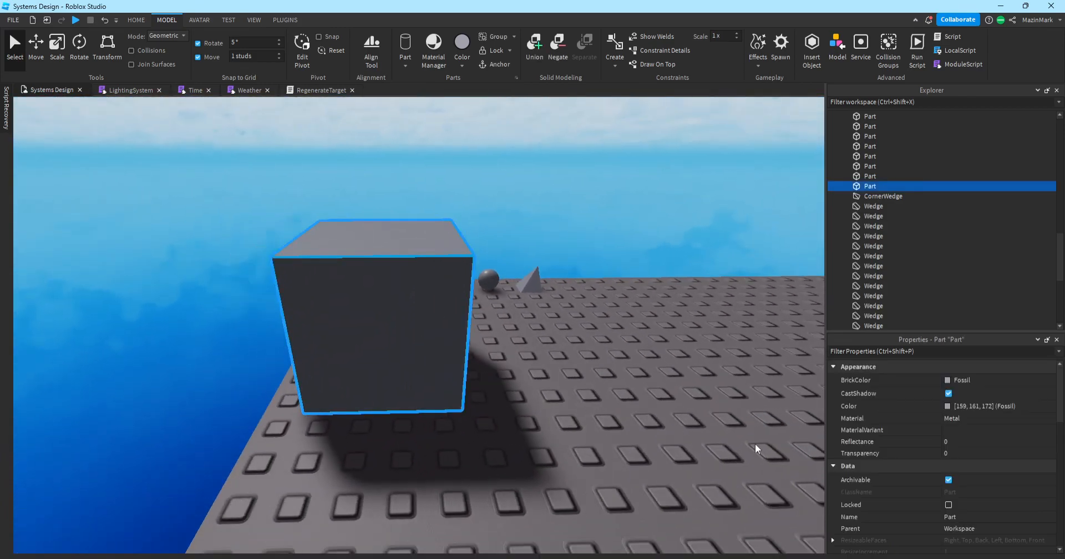
scroll(997, 470, down, 4)
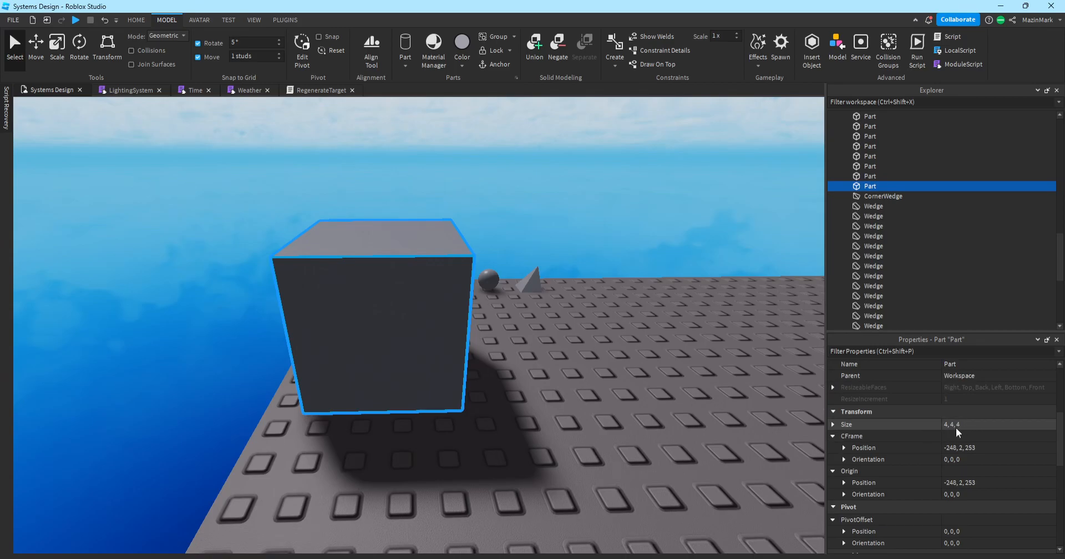
Undo the last Size change on the block copy with Ctrl+Z.
click(1000, 423)
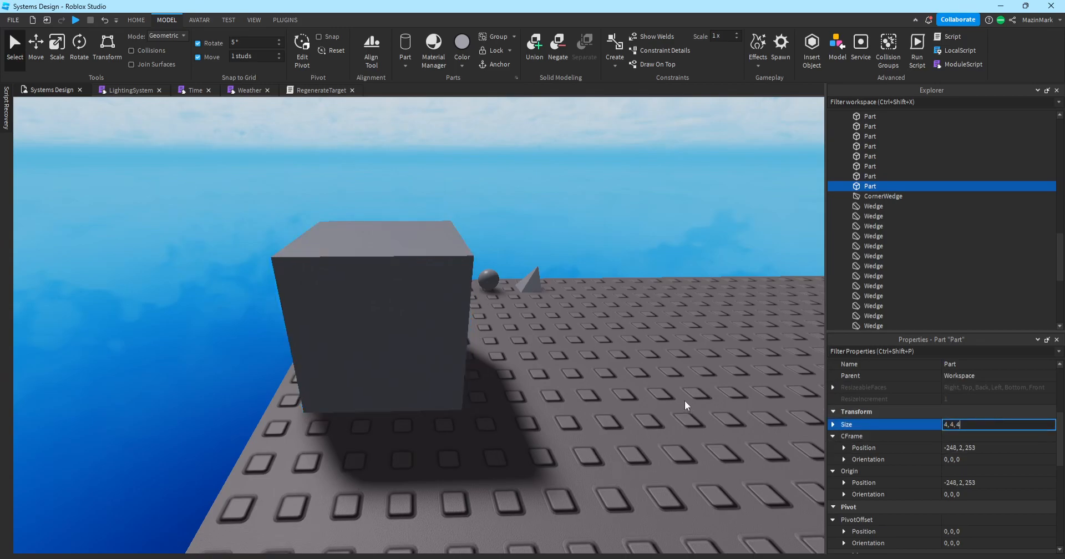
click(684, 401)
scroll(684, 400, down, 5)
scroll(684, 401, up, 5)
key(ctrl+z)
key(ctrl+z)
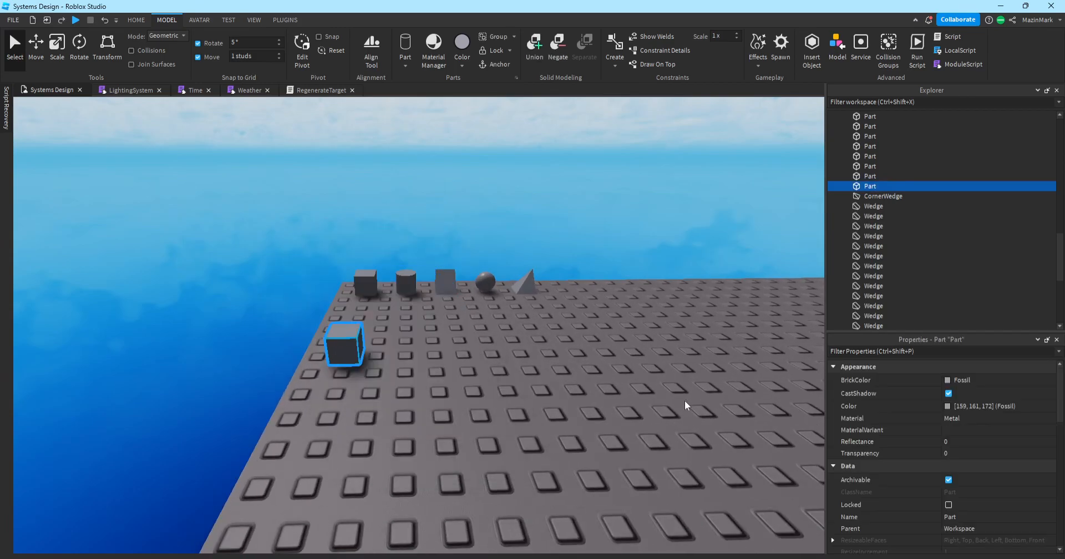
Delete the 4, 4, 4 block copy from the baseplate.
key(a)
click(521, 381)
click(470, 347)
key(Delete)
key(w)
right_drag(582, 368, 556, 364)
key(e)
key(s)
key(d)
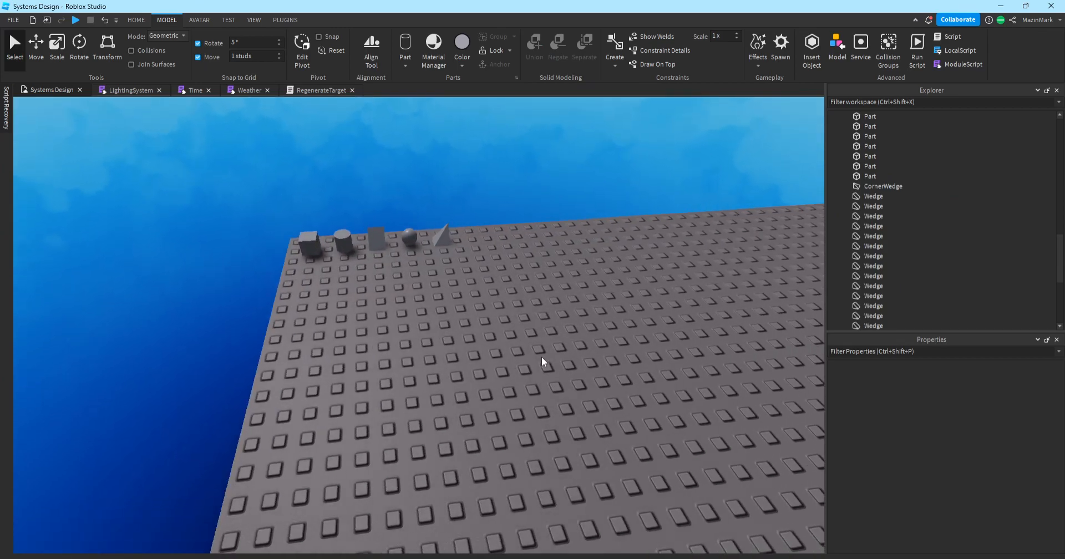
key(w)
key(a)
right_drag(341, 255, 327, 244)
key(d)
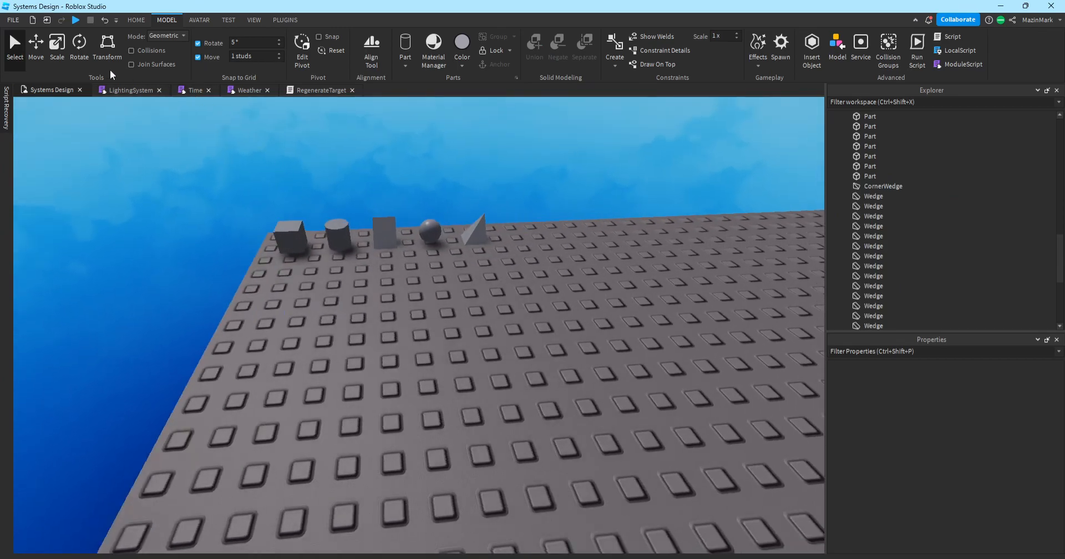
click(410, 294)
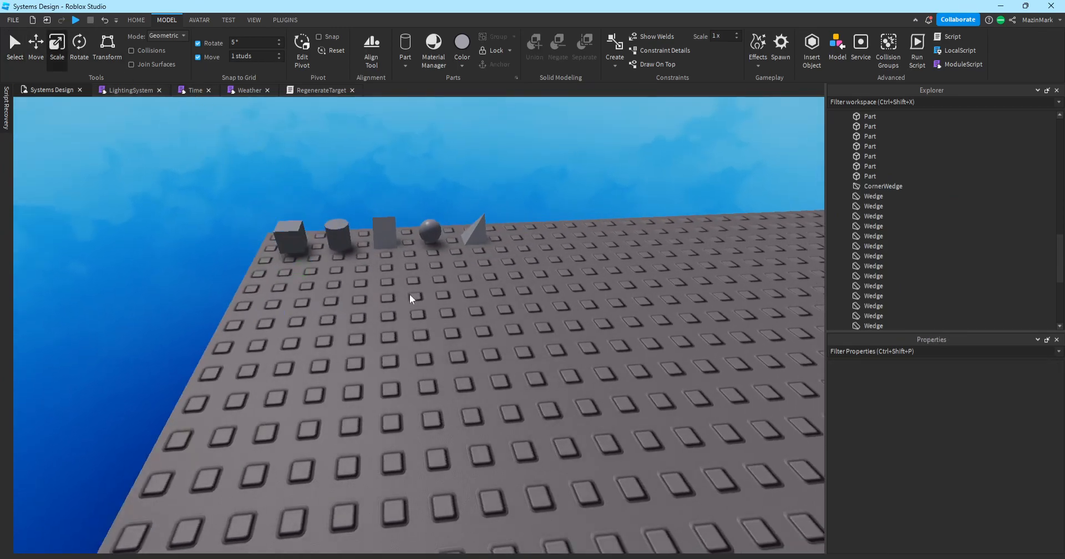
key(a)
right_drag(443, 291, 444, 292)
Duplicate the row's block and move the copy toward the front of the baseplate.
key(w)
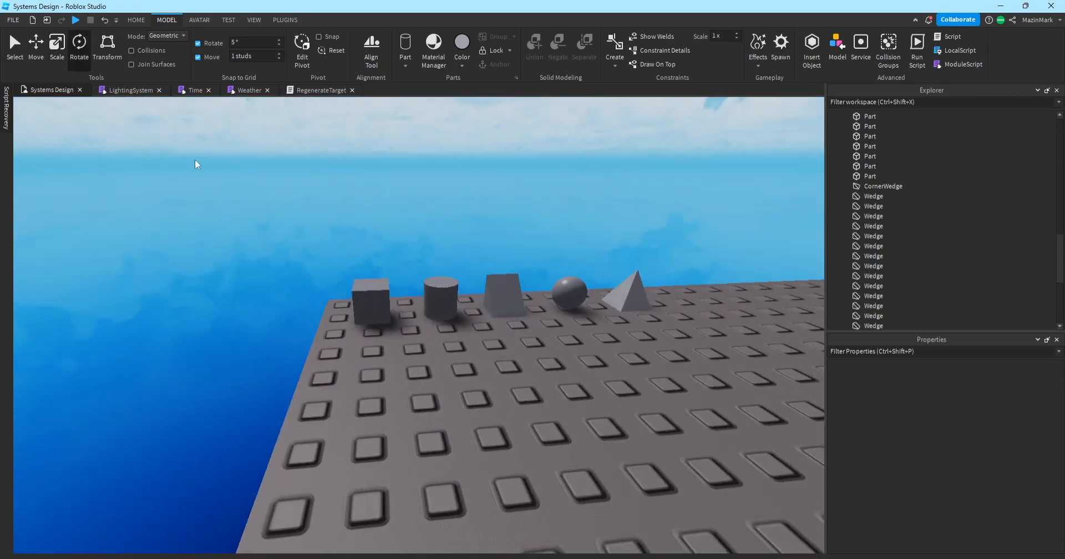
click(375, 316)
key(ctrl+d)
drag(386, 294, 474, 464)
Set rotation snap to 15° and turn the copy about its vertical axis.
text(15)
click(501, 329)
click(452, 426)
right_drag(528, 455, 528, 446)
key(d)
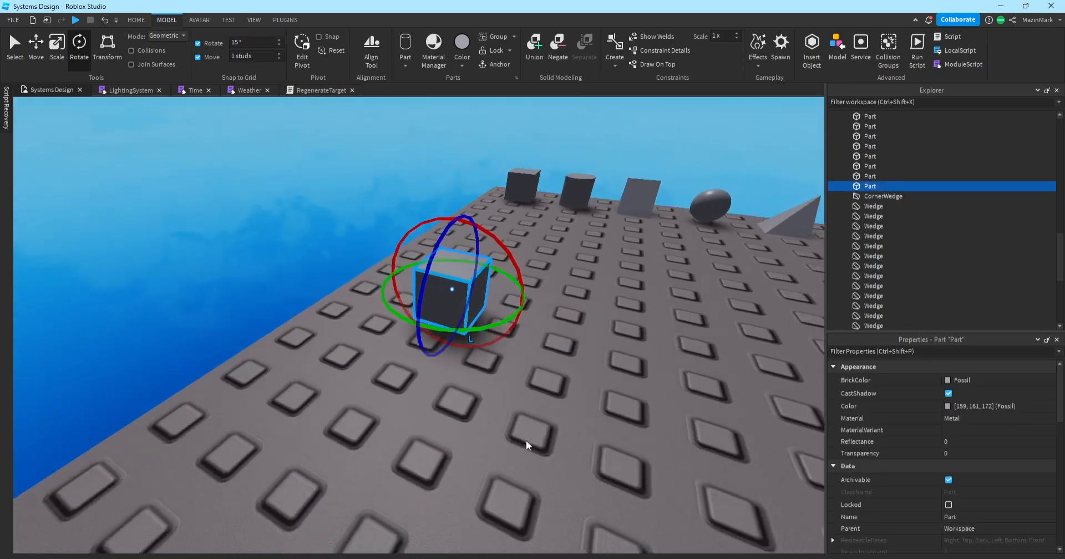
drag(474, 331, 379, 354)
Undo the rotation and delete the block copy.
click(450, 416)
right_drag(449, 416, 449, 416)
key(a)
key(ctrl+z)
click(449, 416)
key(d)
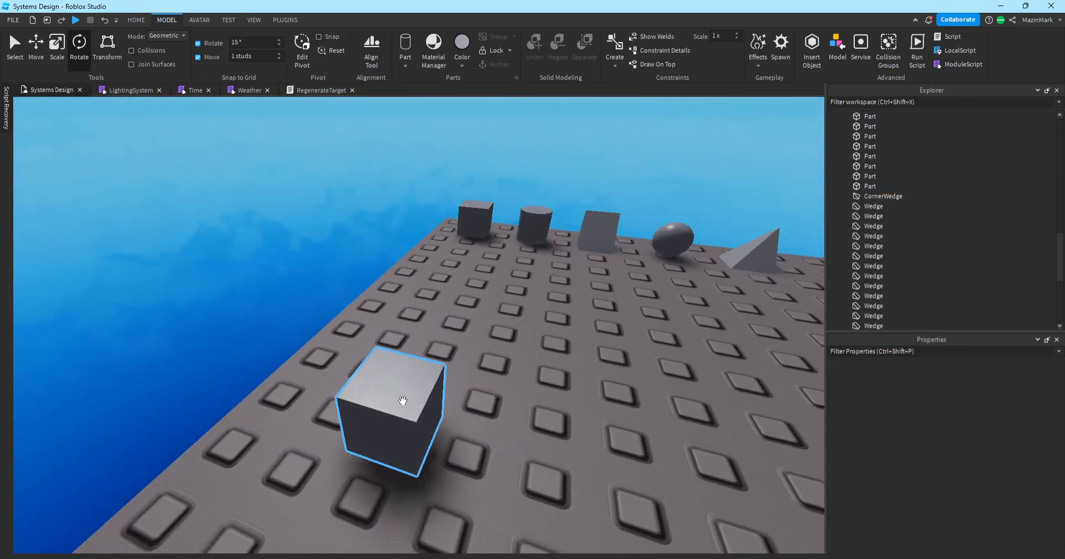
click(421, 411)
key(Delete)
key(s)
right_drag(375, 245, 374, 245)
Make a fresh duplicate of the block and move it to the front of the baseplate.
key(w)
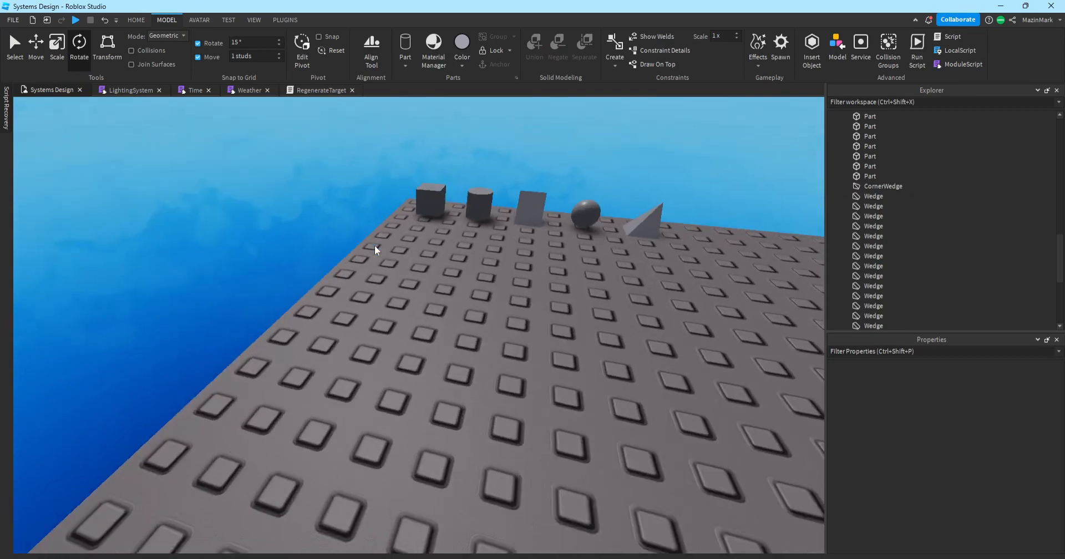
key(e)
key(s)
key(w)
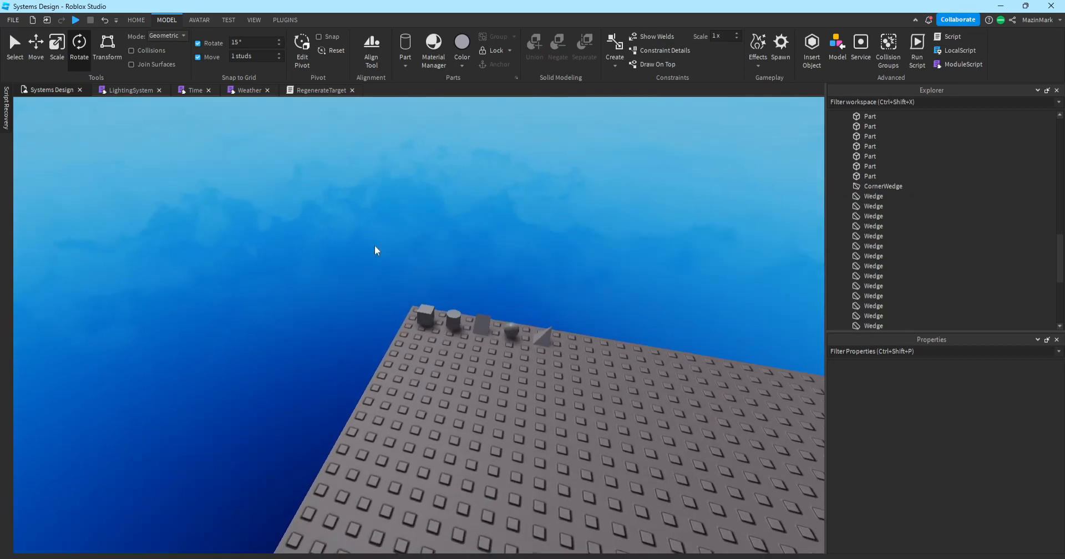
right_drag(407, 296, 408, 296)
key(s)
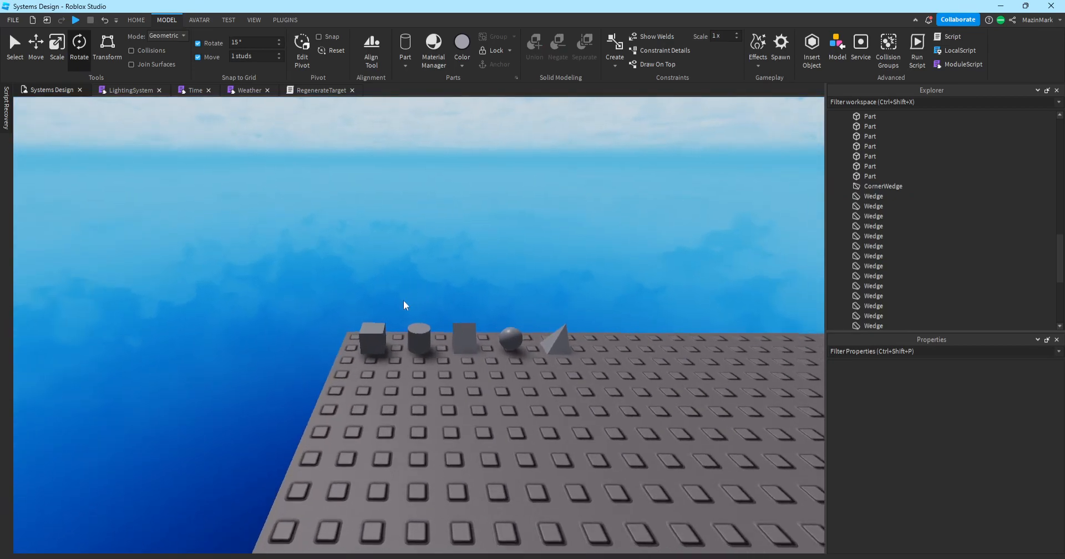
key(w)
click(350, 340)
key(ctrl+d)
drag(350, 340, 388, 470)
key(s)
right_drag(388, 471, 388, 470)
key(w)
drag(388, 471, 405, 244)
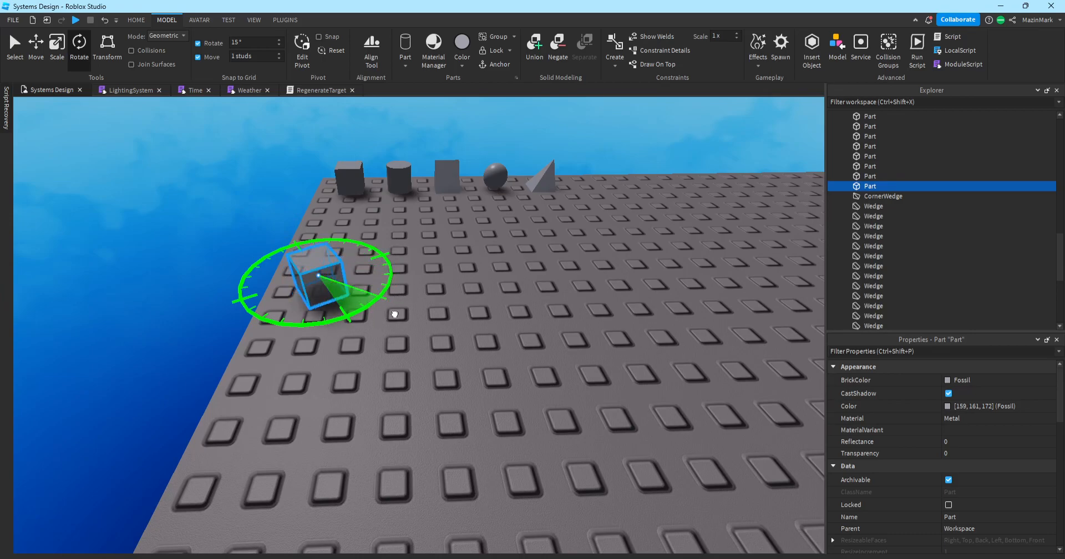
Turn the front copy about its vertical axis, then delete it.
drag(394, 250, 397, 254)
click(478, 321)
click(321, 279)
key(Delete)
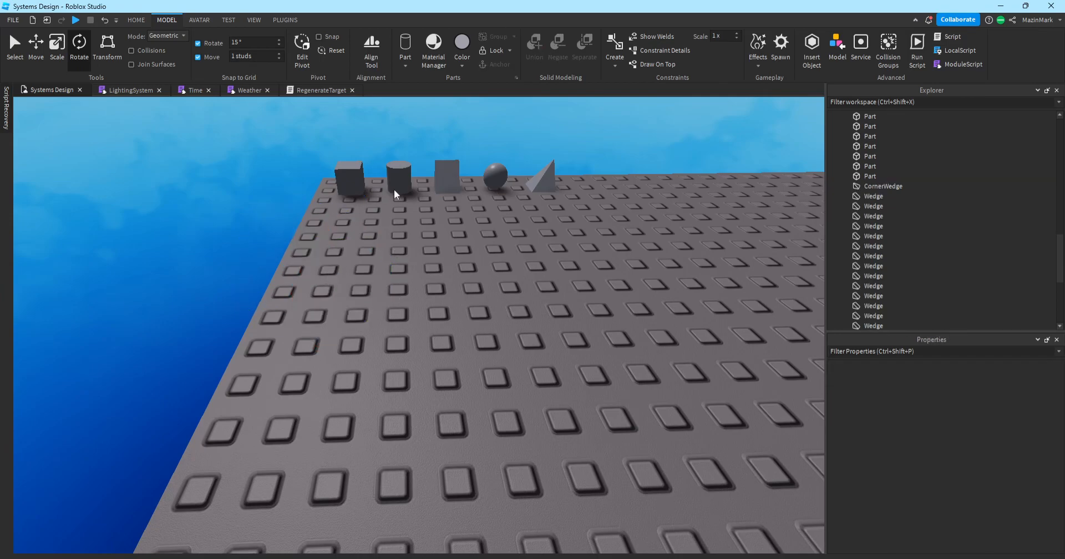
Duplicate the block, move the copy forward, and stack the cylinder on top of it.
click(343, 177)
key(ctrl+d)
drag(351, 175, 395, 327)
drag(406, 170, 398, 291)
click(511, 313)
click(384, 265)
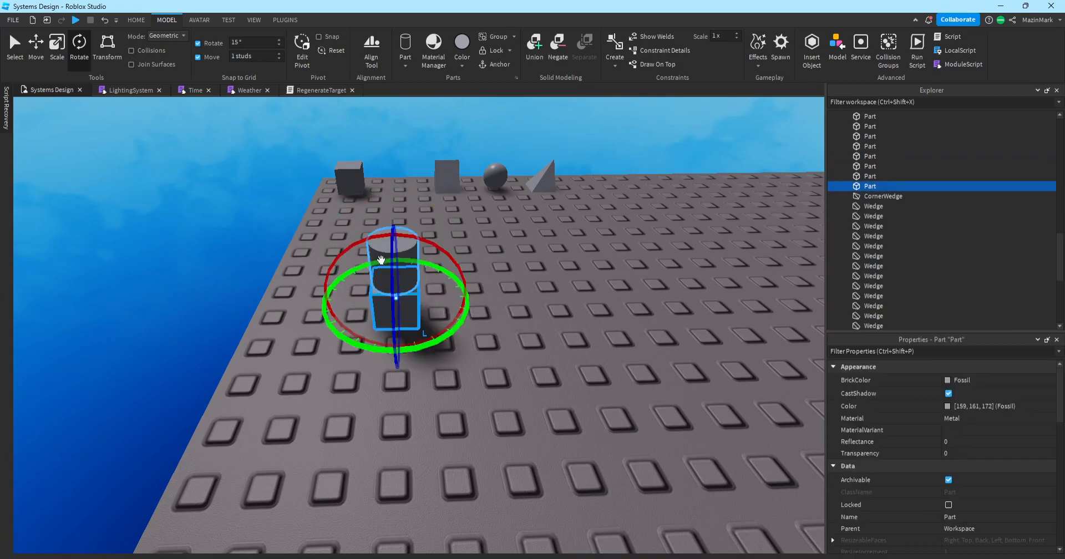
ctrl+click(376, 254)
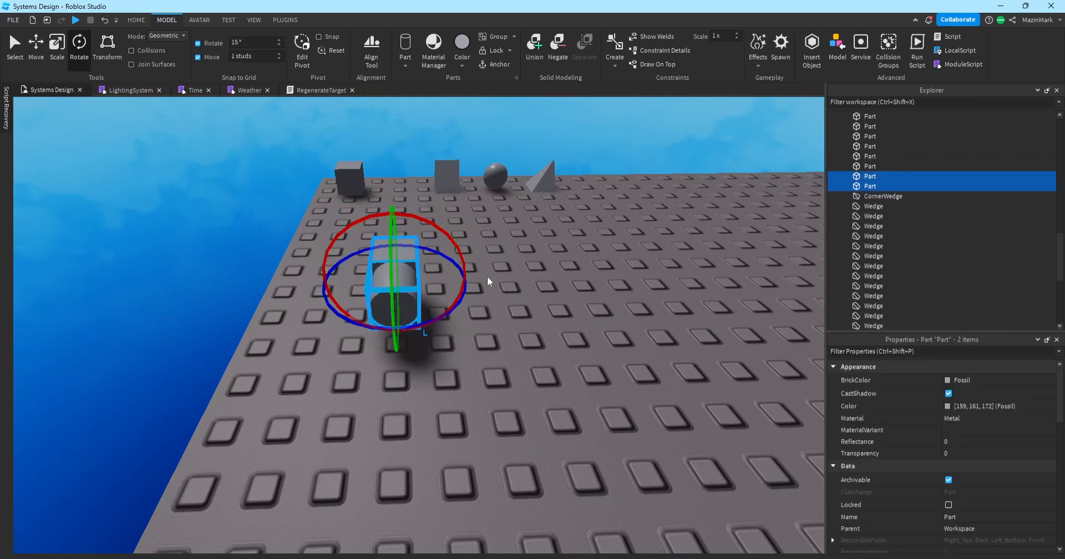
Lay the stacked pair on its side, shift it forward right, and stretch the block leftward.
drag(466, 284, 454, 307)
drag(369, 284, 296, 302)
click(387, 301)
click(59, 62)
click(505, 386)
drag(283, 259, 505, 348)
Select the block and cylinder together and rotate them in 90° steps with Ctrl+R.
click(555, 386)
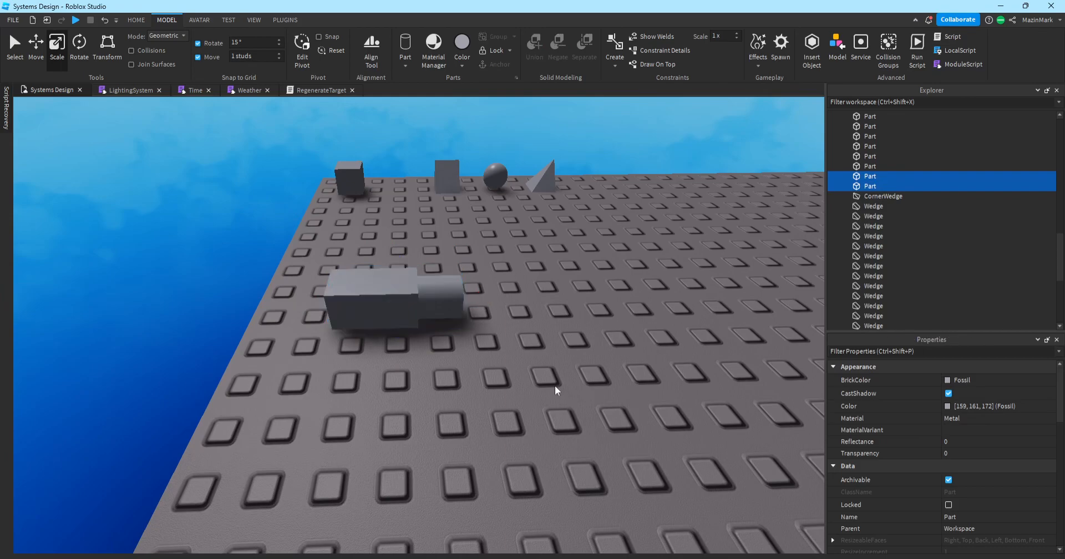
drag(302, 257, 462, 361)
key(ctrl+r)
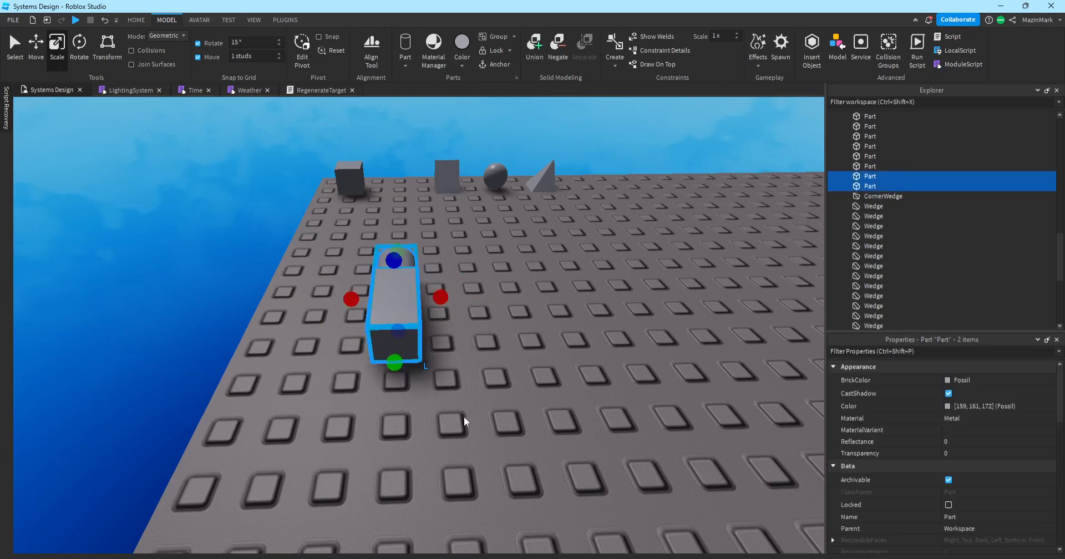
key(ctrl+r)
key(ctrl+r)
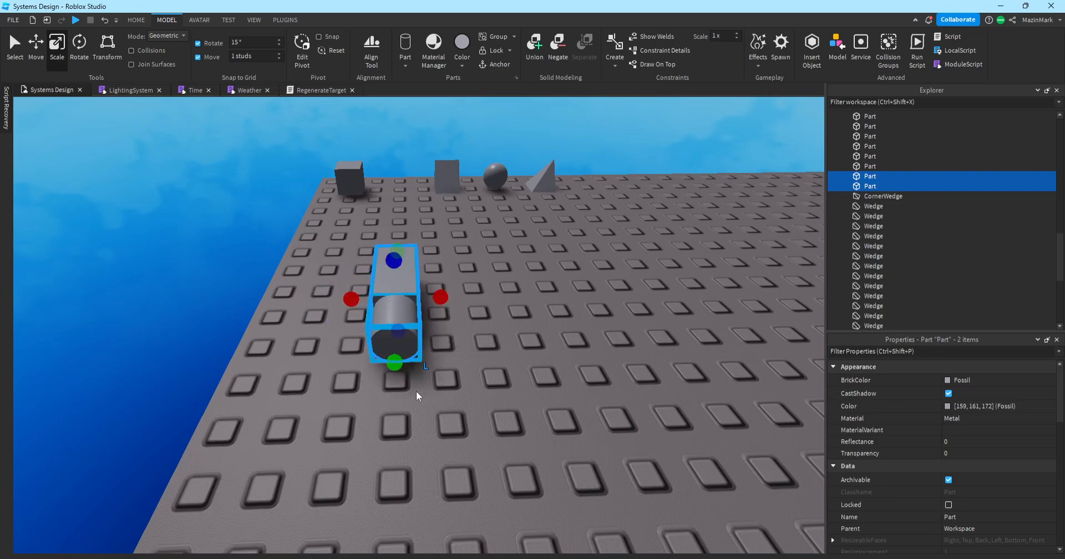
key(ctrl+r)
key(ctrl+r)
key(ctrl+r)
key(ctrl+r)
key(ctrl+r)
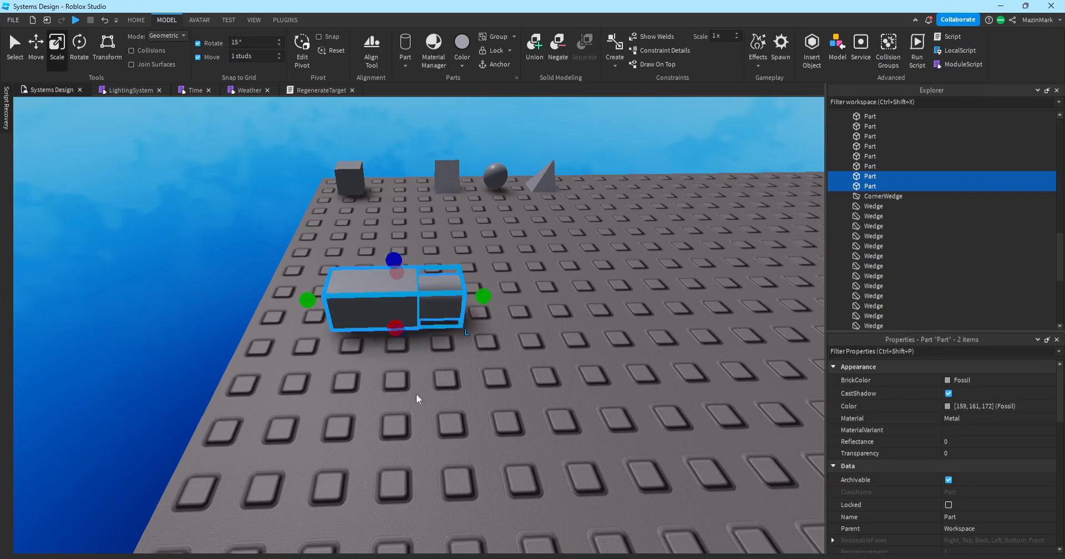
key(ctrl+r)
key(ctrl+r)
key(ctrl+r)
key(ctrl+r)
key(ctrl+r)
key(ctrl+r)
key(ctrl+r)
key(ctrl+r)
key(ctrl+r)
key(ctrl+r)
key(ctrl+r)
key(ctrl+r)
key(ctrl+r)
key(ctrl+r)
key(ctrl+r)
key(ctrl+r)
key(ctrl+r)
key(ctrl+r)
Delete the helper block and move the cylinder to the right.
click(433, 374)
click(424, 289)
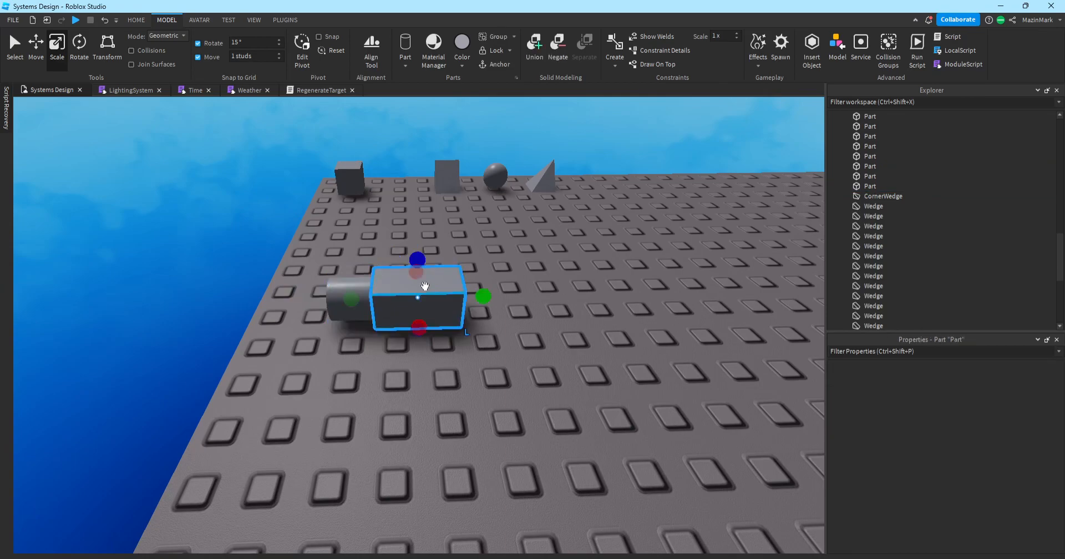
key(Delete)
drag(361, 309, 378, 220)
Box-select all the pickup truck's parts and group them into one Model with Ctrl+G.
click(551, 267)
scroll(551, 268, down, 3)
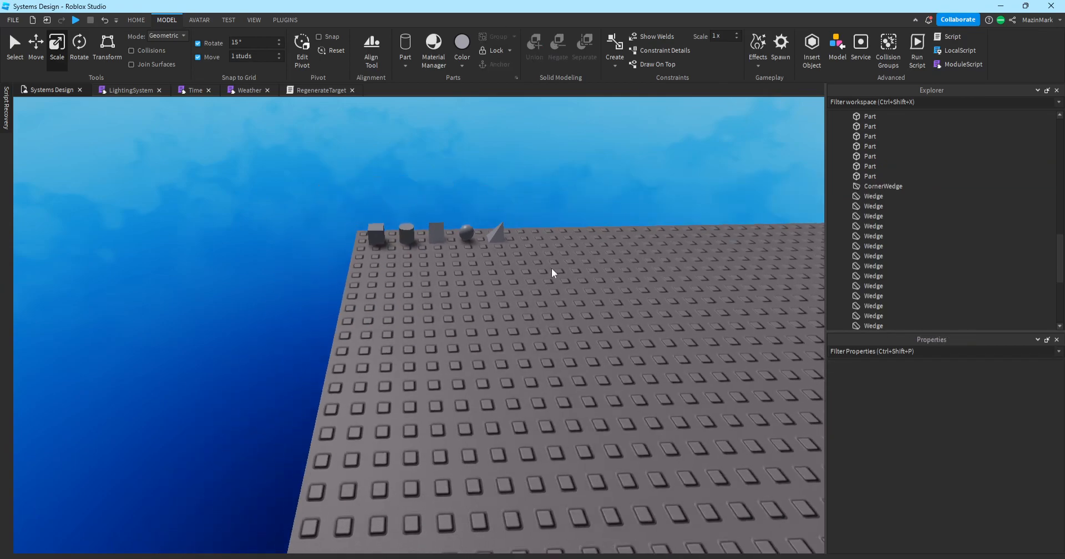
right_drag(491, 278, 490, 278)
scroll(490, 278, up, 2)
right_drag(364, 228, 343, 236)
scroll(360, 227, up, 3)
scroll(349, 231, up, 3)
scroll(348, 234, up, 4)
key(a)
drag(322, 165, 588, 337)
click(278, 149)
drag(279, 153, 577, 351)
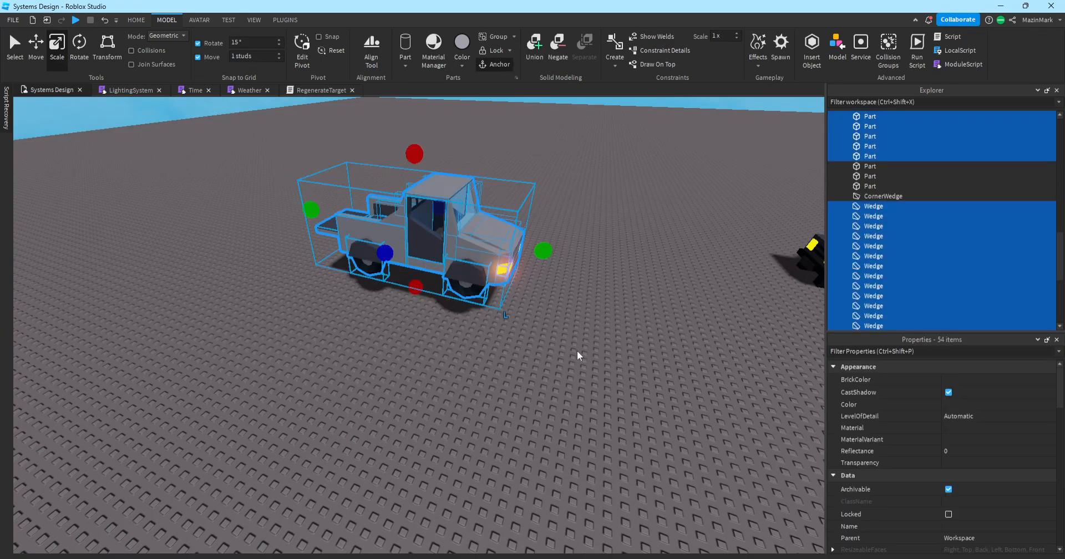
key(ctrl+g)
Rotate the truck Model with Ctrl+R until its orientation reads 0, -90, 0.
click(613, 384)
right_drag(612, 383, 610, 378)
click(430, 313)
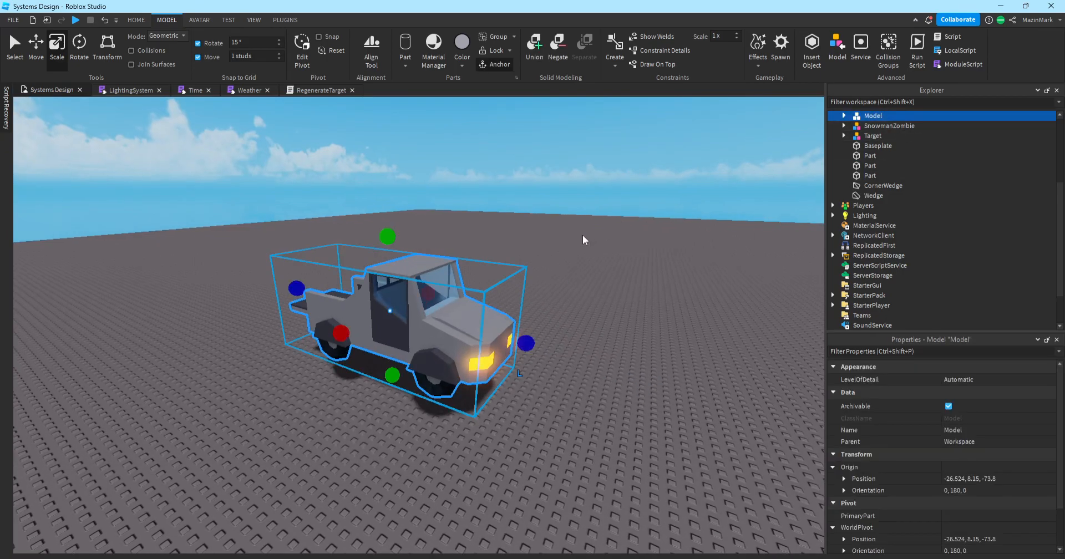
key(ctrl+r)
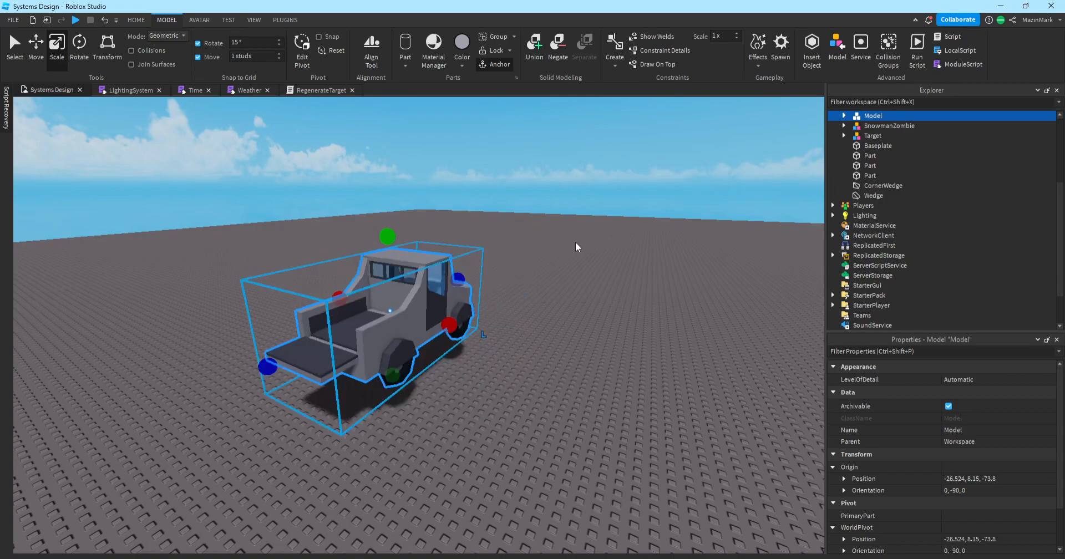
key(ctrl+r)
key(ctrl+r)
key(ctrl+r)
click(571, 280)
key(w)
right_drag(571, 280, 571, 280)
key(w)
key(w)
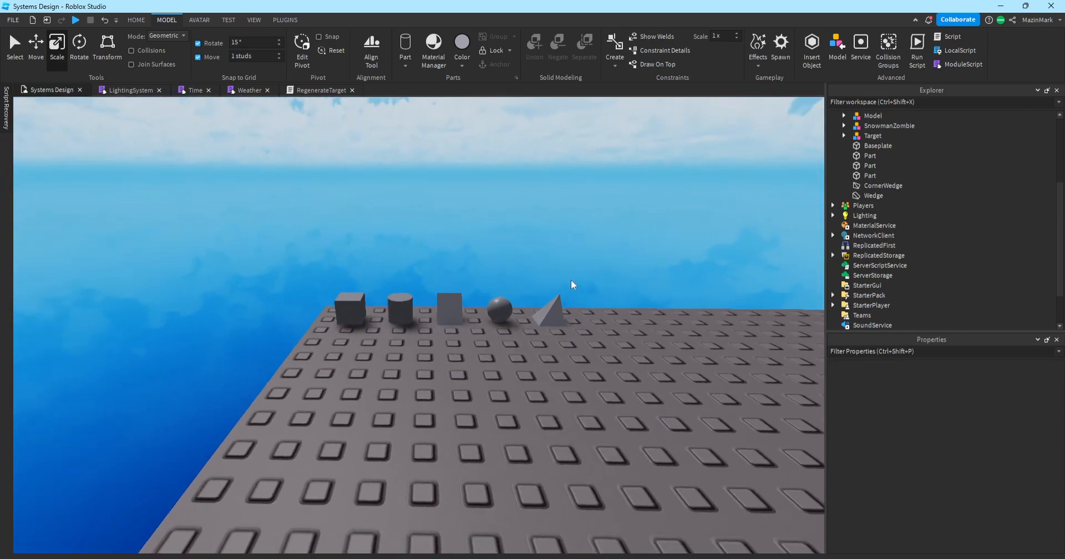
key(w)
click(107, 49)
key(s)
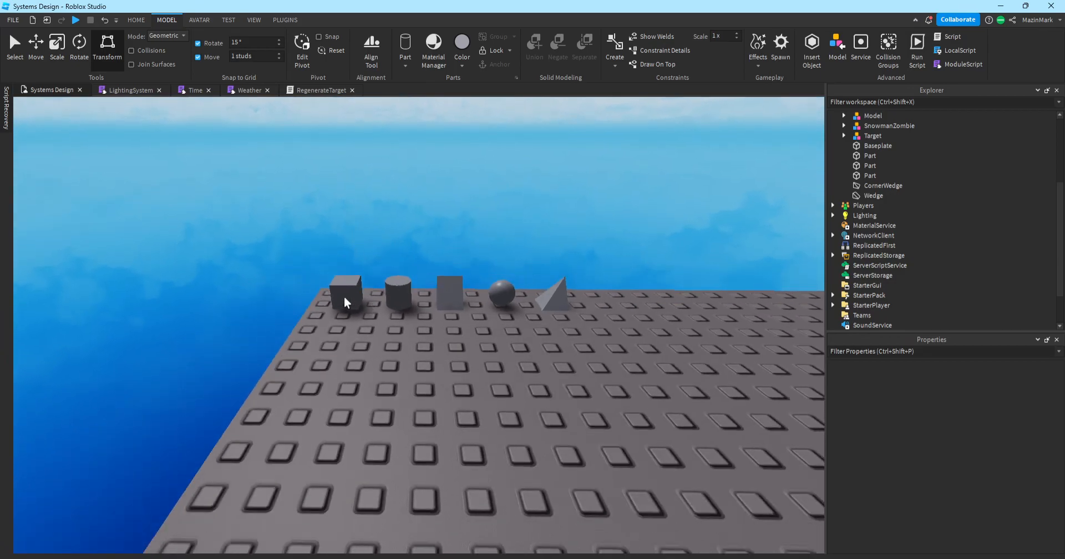
click(344, 296)
key(ctrl+d)
key(s)
drag(357, 288, 345, 341)
key(w)
key(a)
key(d)
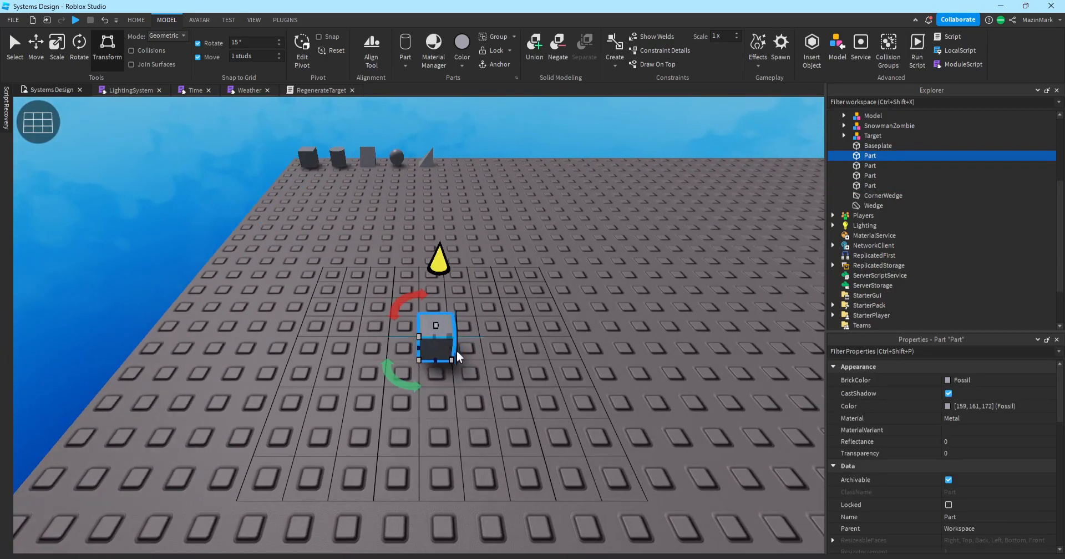
drag(491, 346, 531, 351)
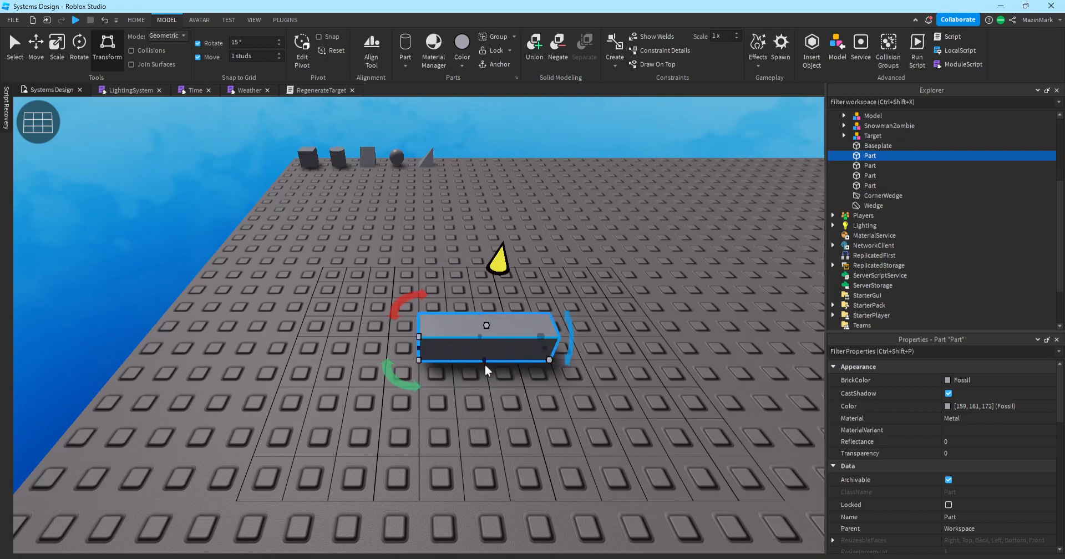
drag(419, 387, 471, 405)
right_drag(472, 406, 504, 382)
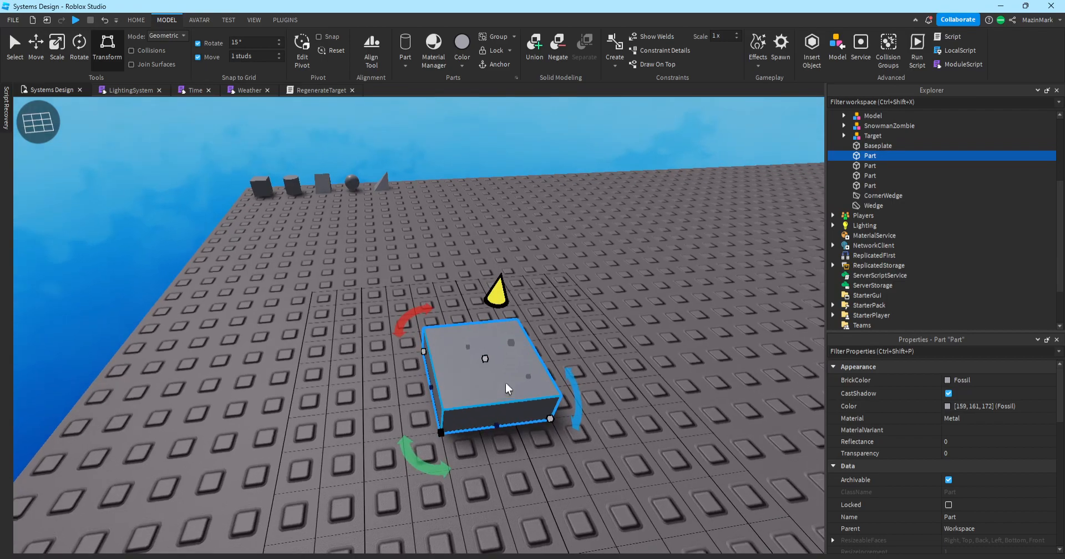
drag(493, 298, 464, 302)
drag(408, 339, 560, 422)
drag(598, 372, 383, 352)
click(333, 298)
key(d)
right_drag(333, 297, 333, 298)
click(438, 417)
key(Delete)
right_drag(411, 359, 412, 359)
key(a)
Duplicate the first block of the shapes row onto open baseplate and stretch it into a tall pillar.
key(w)
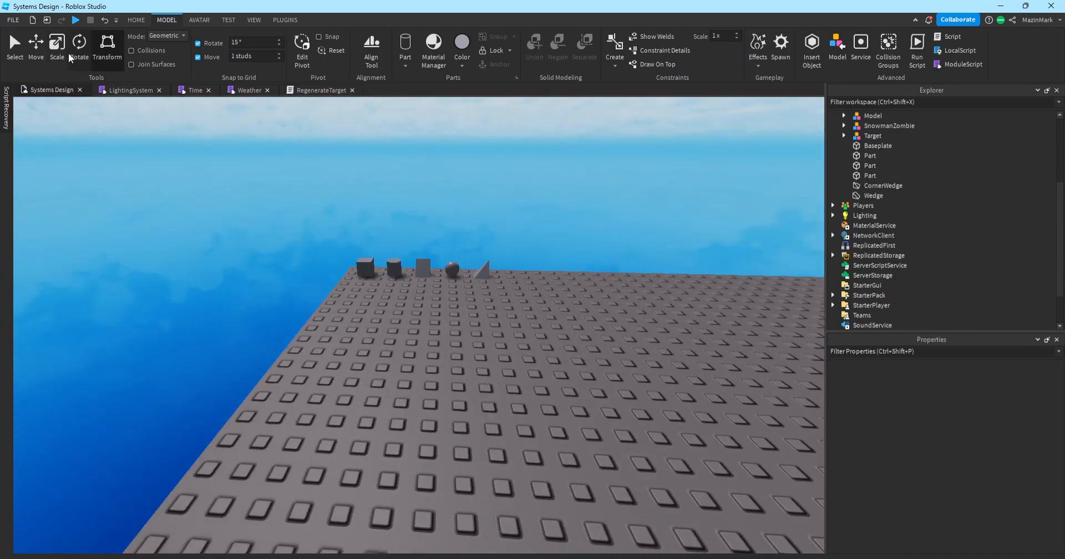
right_drag(261, 234, 260, 234)
key(w)
key(s)
key(a)
right_drag(396, 147, 396, 146)
key(w)
key(w)
key(s)
key(w)
key(w)
right_drag(424, 248, 424, 247)
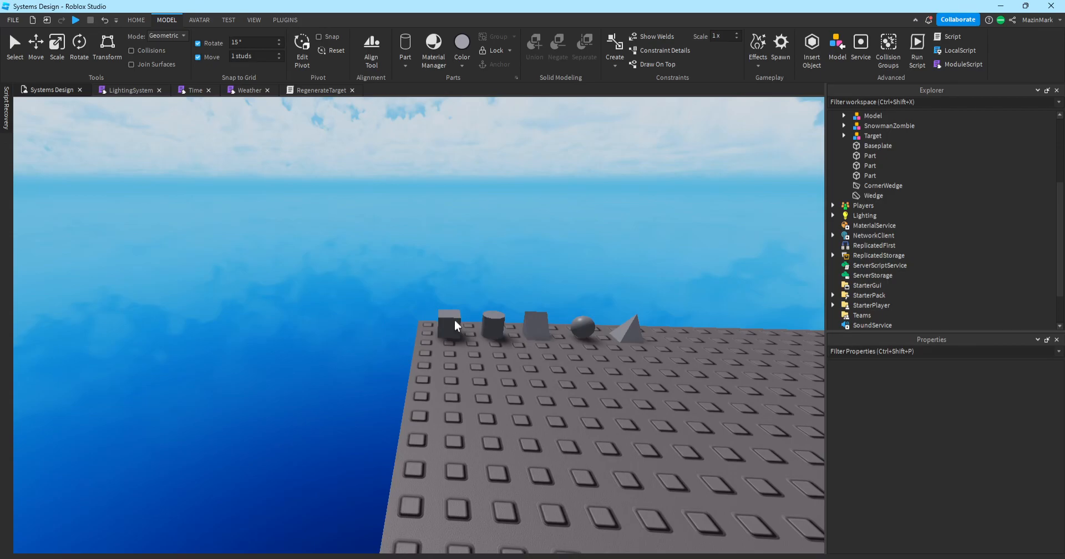
click(450, 321)
key(ctrl+d)
drag(451, 321, 483, 380)
right_drag(483, 379, 451, 370)
click(510, 384)
key(w)
click(451, 369)
click(57, 52)
right_drag(437, 276, 437, 276)
key(s)
drag(389, 305, 375, 155)
Duplicate the pillar and reshape the copy into long horizontal rungs, making three rungs.
key(e)
key(ctrl+d)
drag(375, 353, 426, 416)
drag(416, 481, 407, 357)
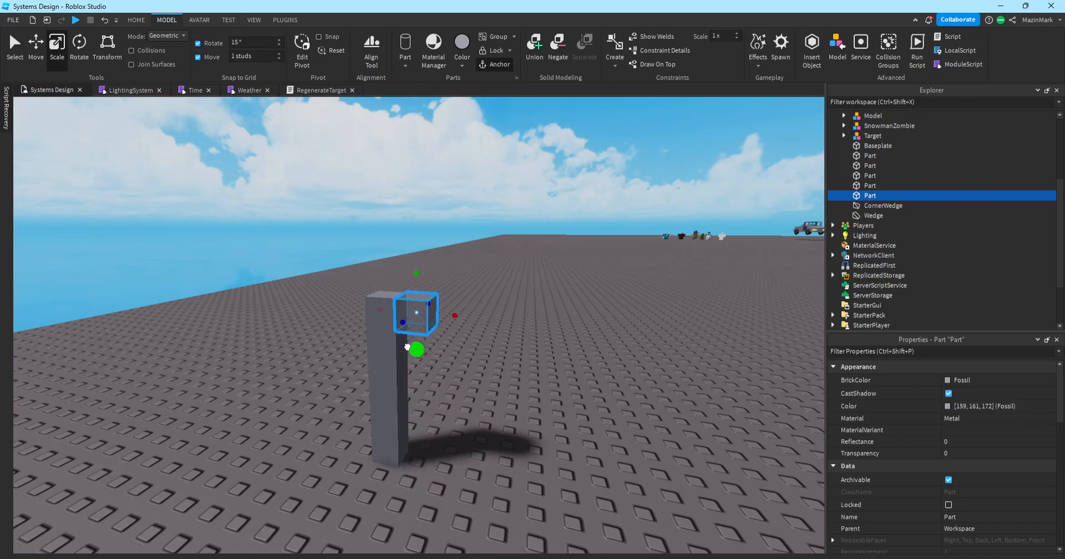
drag(455, 316, 404, 416)
key(ctrl+d)
click(378, 421)
click(498, 367)
key(ctrl+d)
Duplicate the pillar and slide the copy across to form the opposite upright.
click(391, 363)
click(468, 283)
click(377, 292)
key(ctrl+d)
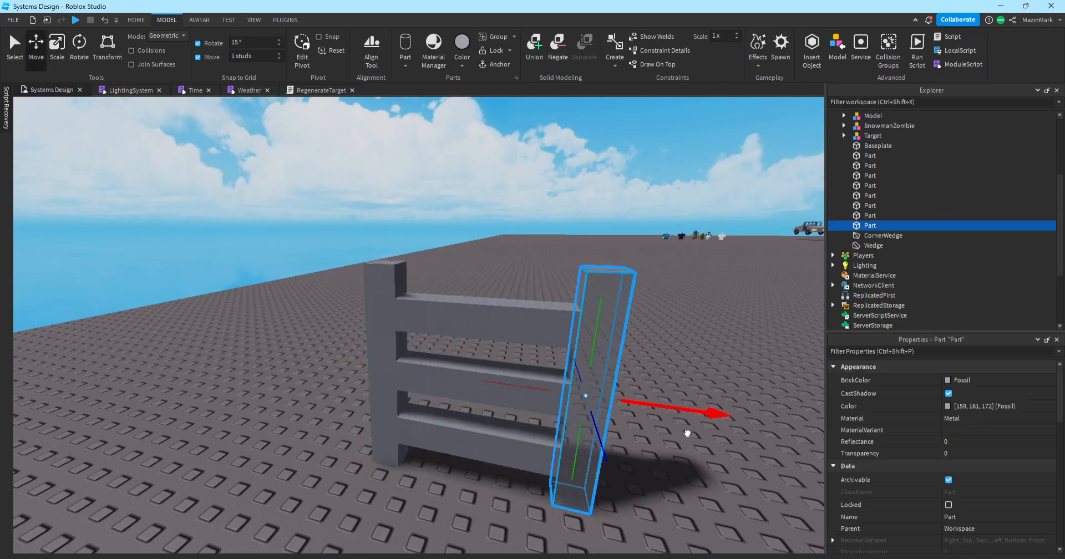
drag(687, 430, 688, 409)
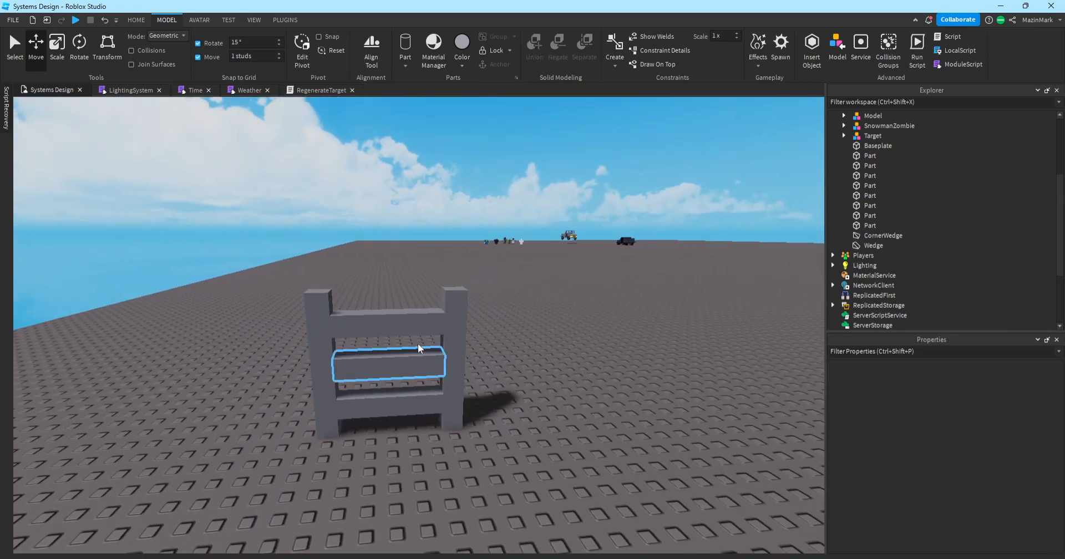
Shorten the top and lower rungs and widen the right pillar to meet them.
click(422, 330)
drag(466, 322, 421, 362)
click(430, 356)
key(ctrl+z)
click(407, 358)
click(419, 407)
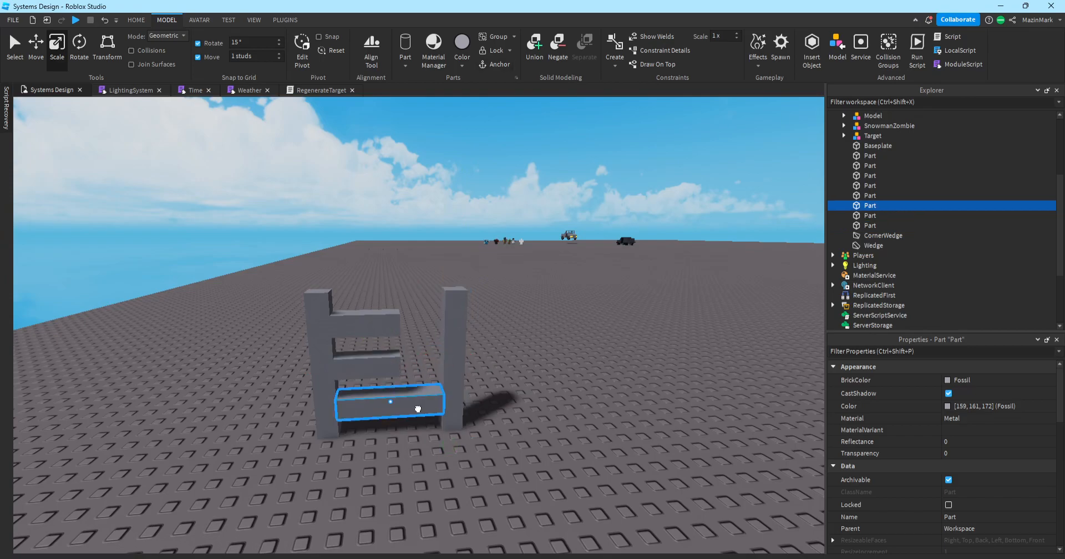
drag(465, 397, 423, 400)
click(456, 353)
drag(422, 363, 382, 365)
click(513, 371)
click(438, 341)
click(539, 407)
Box-select all five ladder parts and group them into one Model with Ctrl+G.
right_drag(228, 269, 215, 279)
key(e)
drag(353, 328, 577, 539)
key(ctrl+g)
click(594, 459)
key(q)
key(q)
key(e)
key(w)
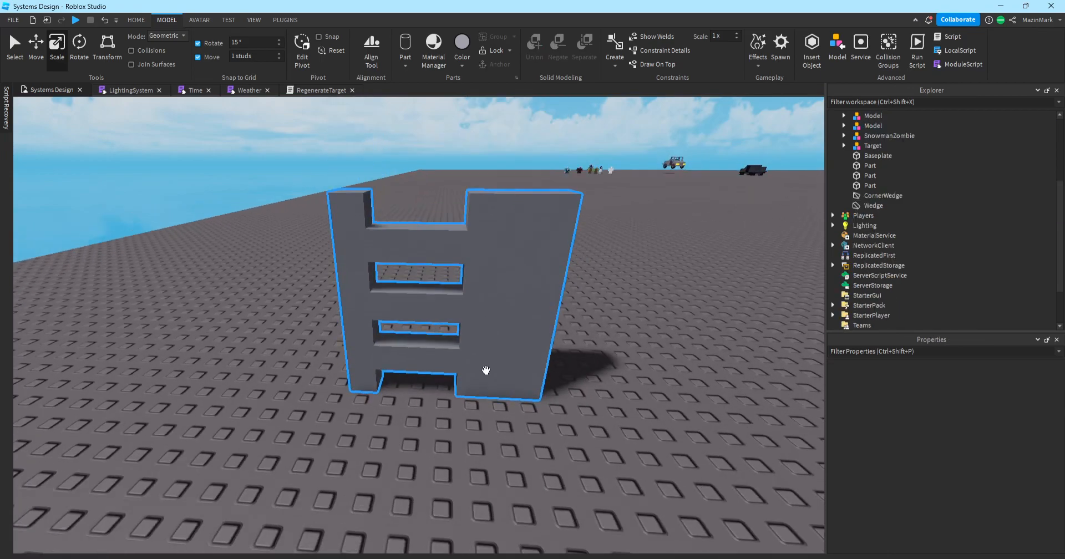
click(483, 367)
right_drag(484, 345, 458, 321)
key(d)
click(83, 46)
key(a)
right_drag(367, 411, 358, 421)
right_drag(452, 354, 418, 357)
key(d)
drag(395, 343, 424, 308)
click(598, 249)
key(a)
right_drag(598, 249, 604, 252)
key(w)
key(a)
key(w)
key(ctrl+z)
key(f)
drag(475, 248, 452, 314)
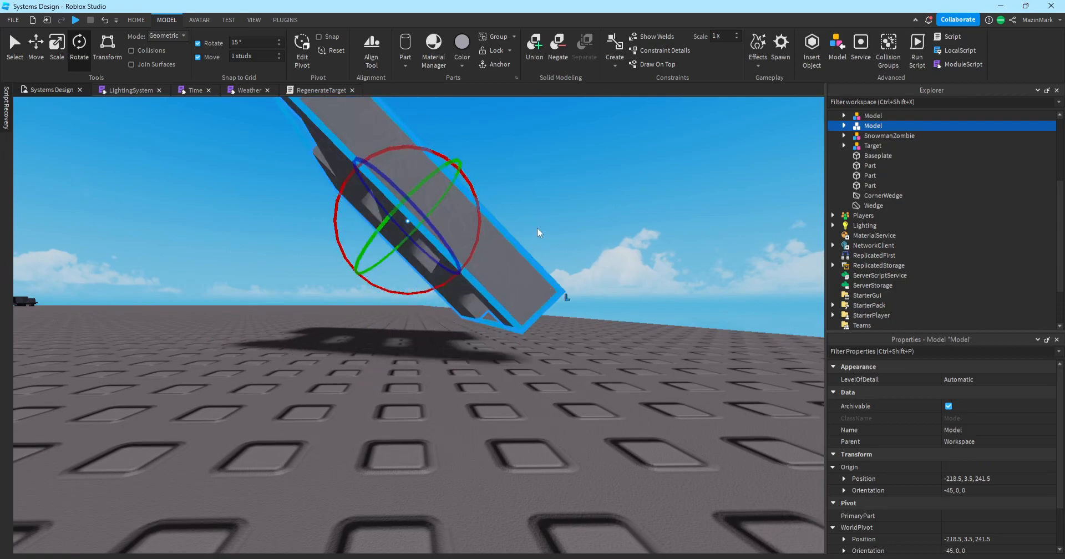
drag(481, 226, 468, 195)
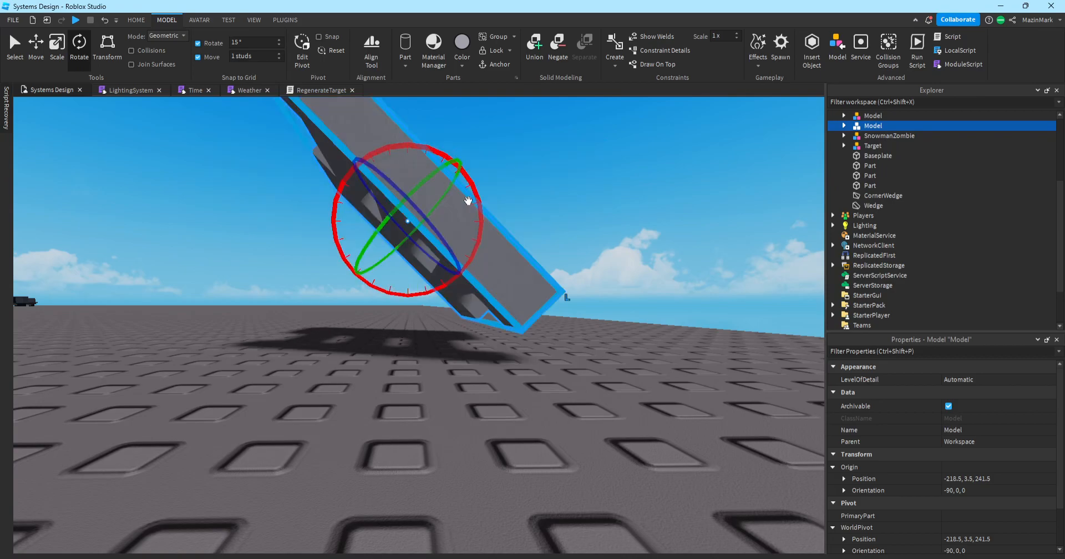
right_drag(509, 235, 510, 235)
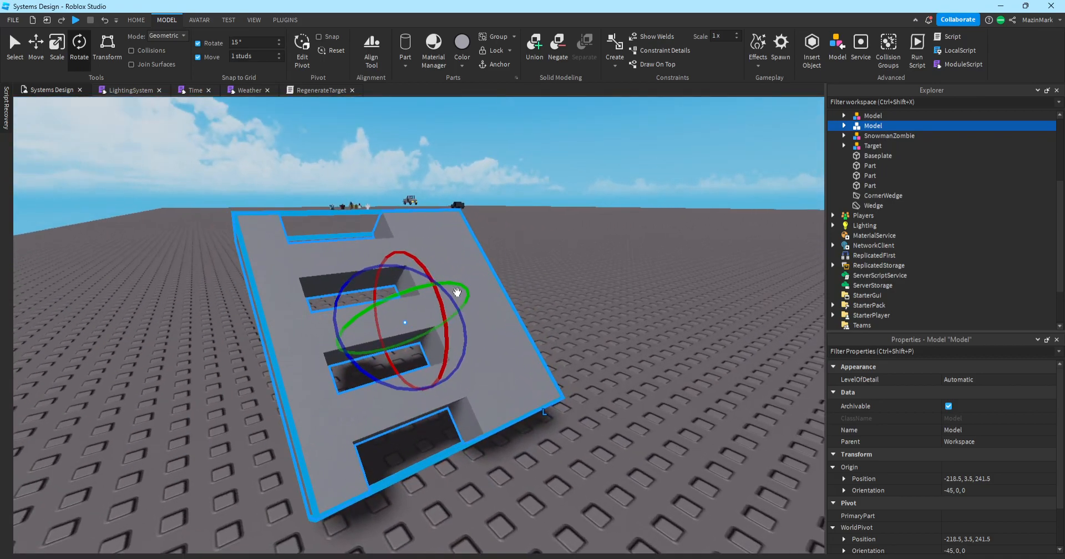
scroll(457, 294, up, 3)
scroll(444, 281, down, 5)
right_drag(356, 320, 383, 306)
scroll(404, 320, down, 4)
key(ctrl+z)
click(404, 320)
scroll(383, 307, up, 3)
click(501, 238)
scroll(502, 237, up, 2)
right_drag(502, 238, 501, 238)
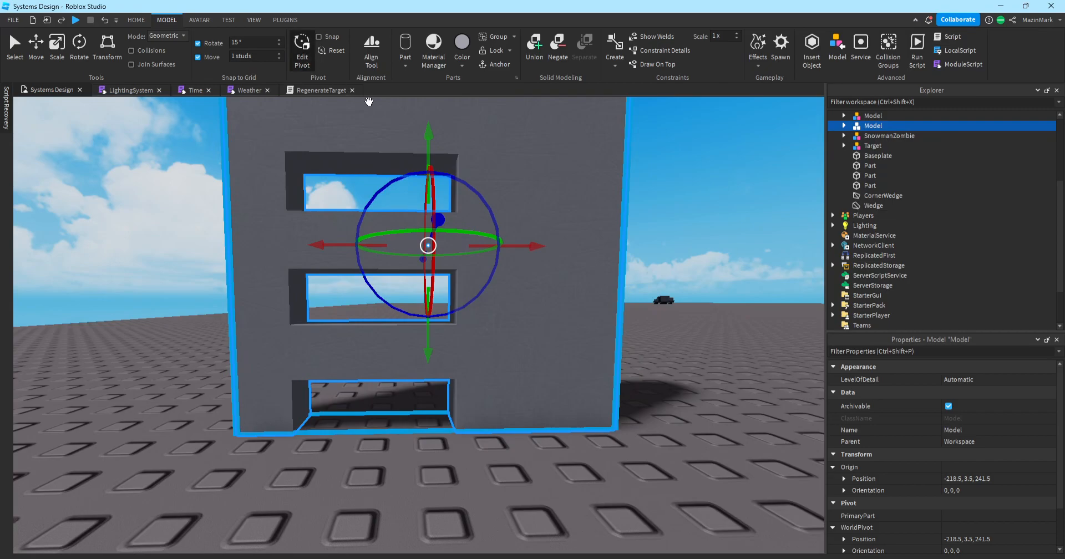
Drag the wall model down with the Move tool until it rests at Y 0 (-218.5, 0, 241.5).
drag(427, 133, 427, 137)
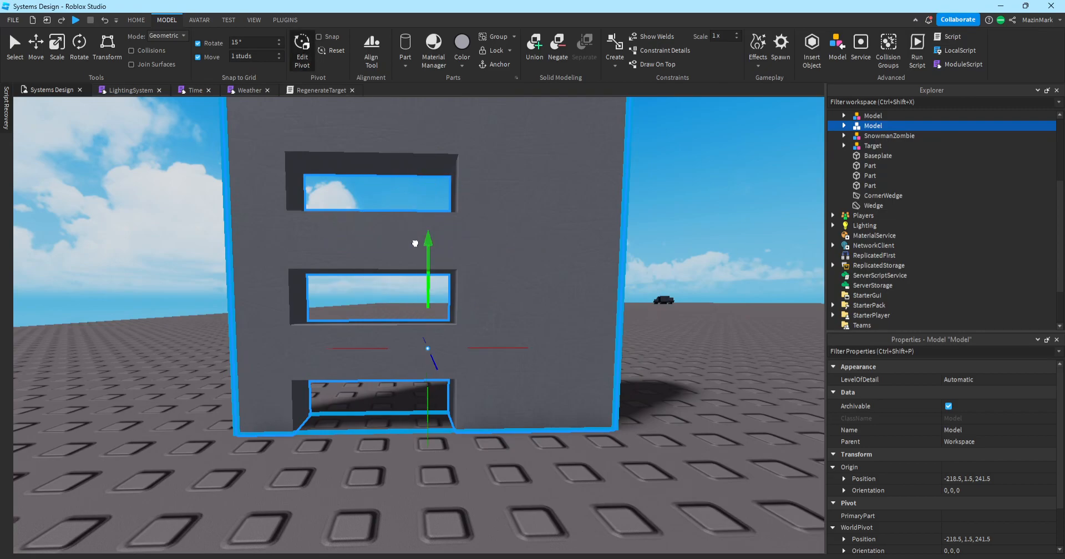
drag(403, 314, 400, 328)
key(q)
right_drag(399, 327, 402, 332)
key(w)
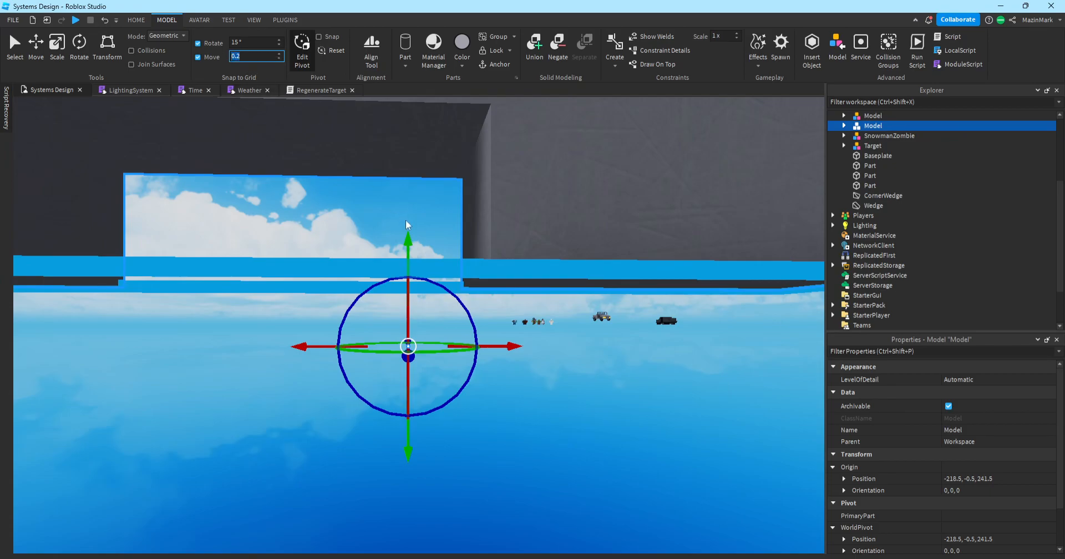
drag(405, 242, 397, 183)
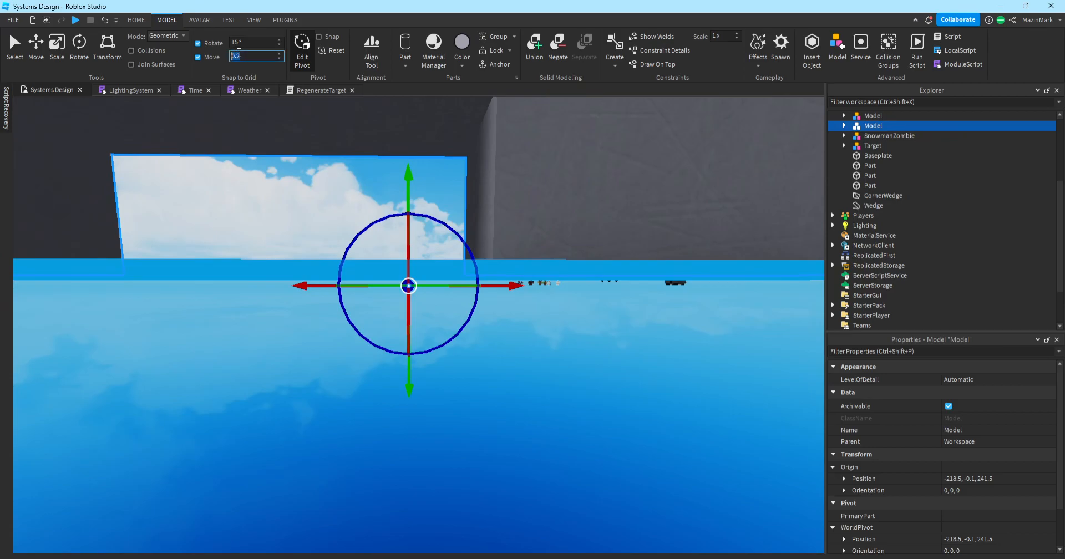
drag(406, 161, 404, 159)
scroll(404, 159, down, 8)
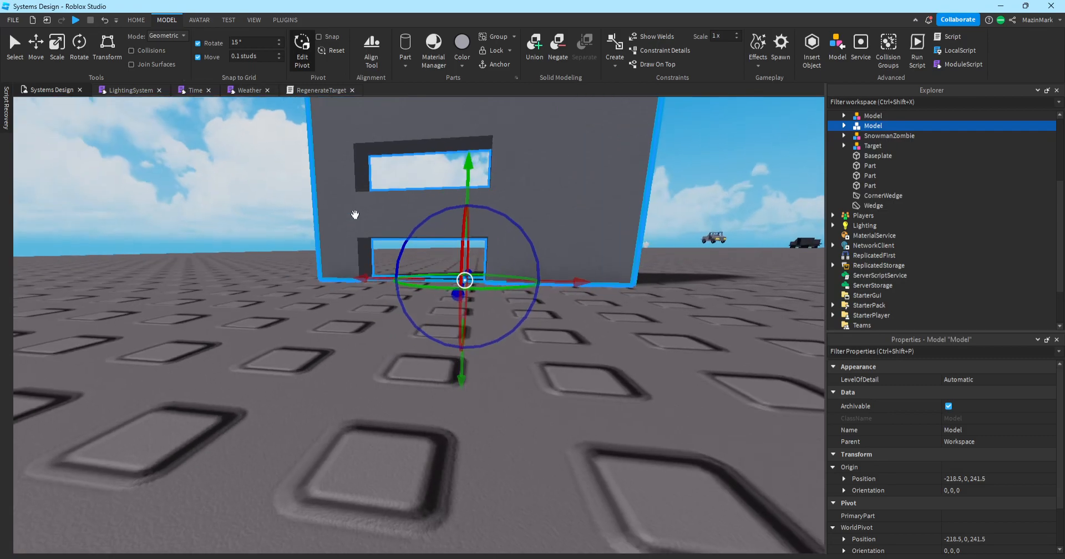
scroll(355, 215, down, 6)
click(78, 47)
right_drag(355, 196, 355, 196)
Edit the move snap step, tilt the wall model to -45 degrees, then undo the tilt.
text(1)
click(387, 256)
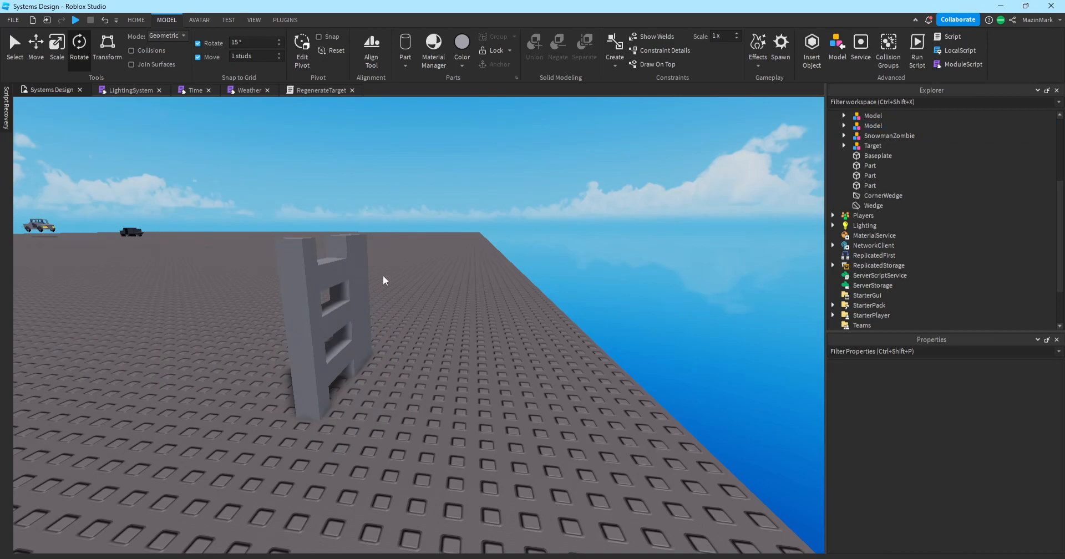
click(362, 322)
key(w)
key(a)
key(d)
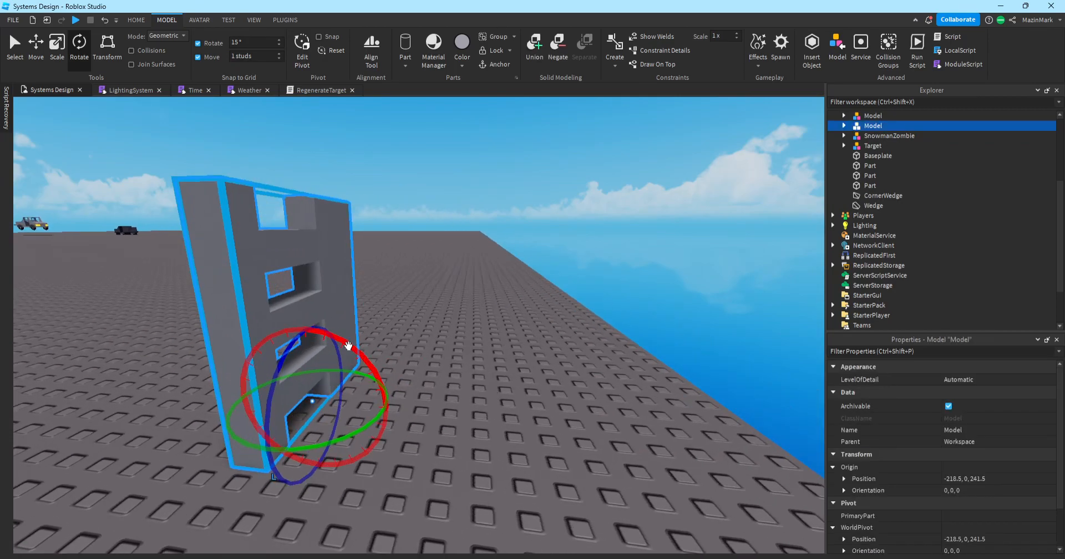
key(a)
key(d)
drag(404, 357, 344, 344)
click(462, 331)
key(w)
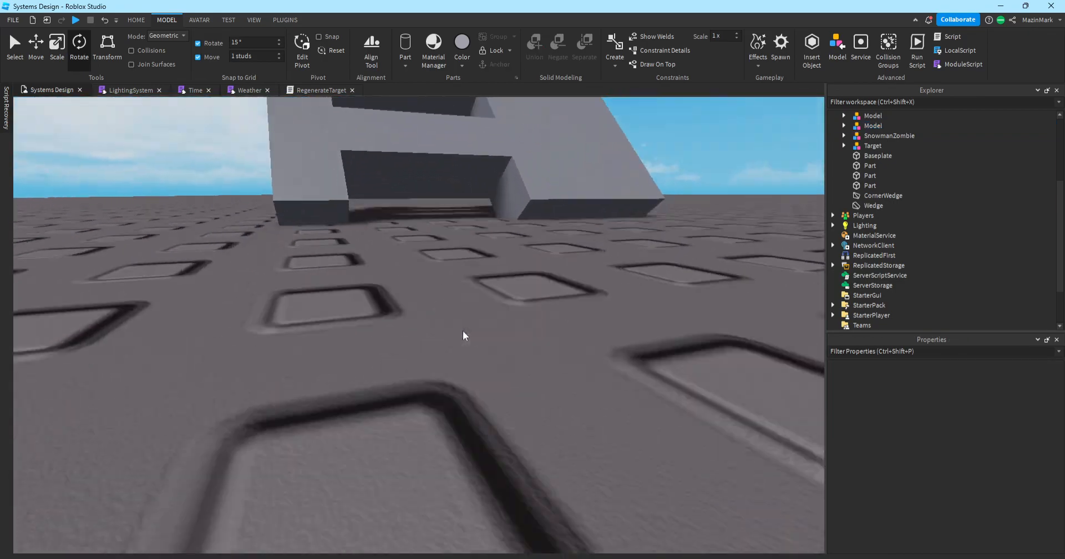
key(a)
right_drag(462, 331, 463, 330)
key(d)
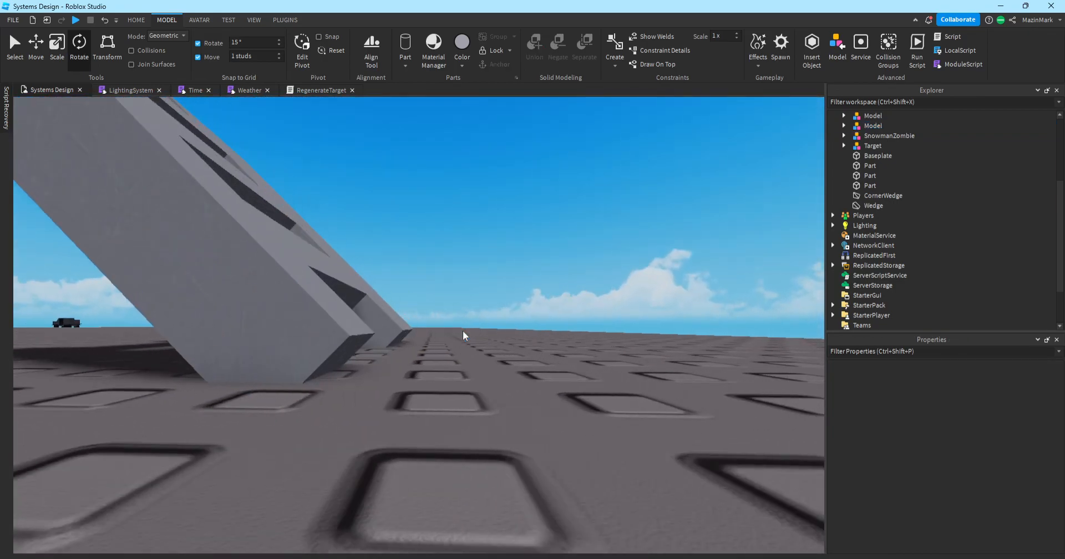
key(ctrl+z)
With Edit Pivot and 0.5 stud snap, shift the wall model's pivot half a stud to Z 242.
click(570, 268)
key(s)
right_drag(564, 269, 556, 266)
key(d)
click(371, 302)
key(w)
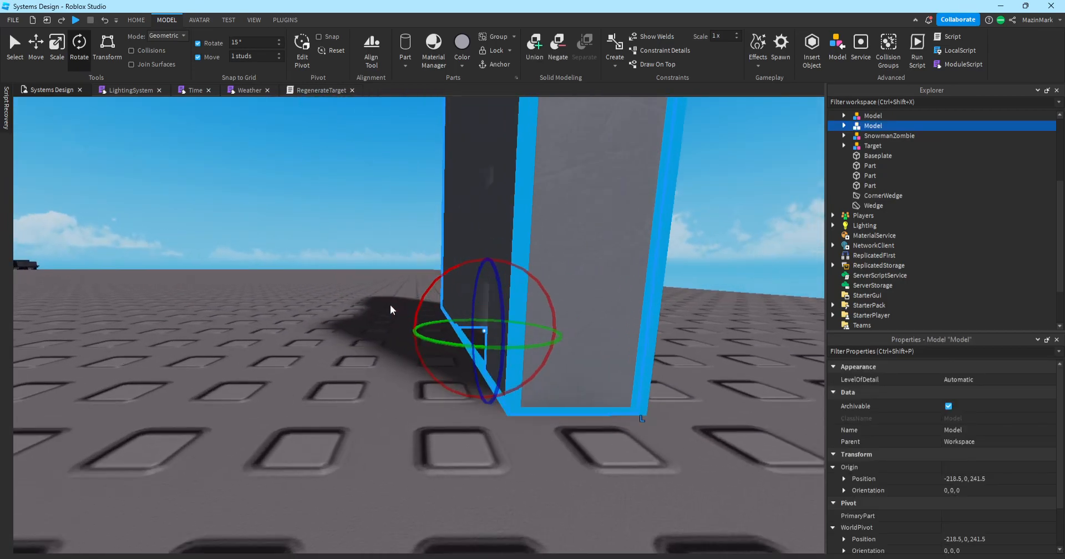
key(s)
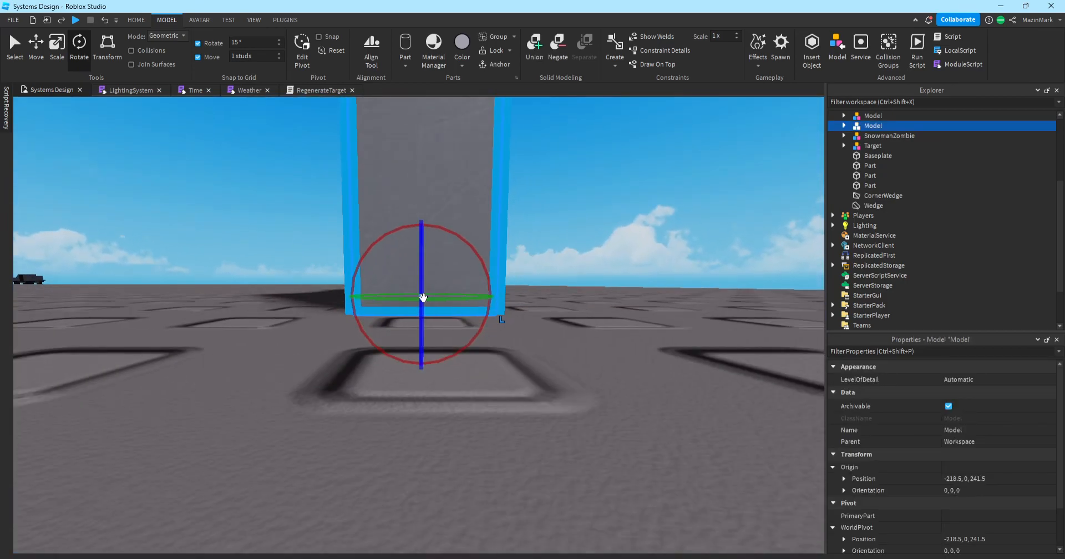
click(302, 44)
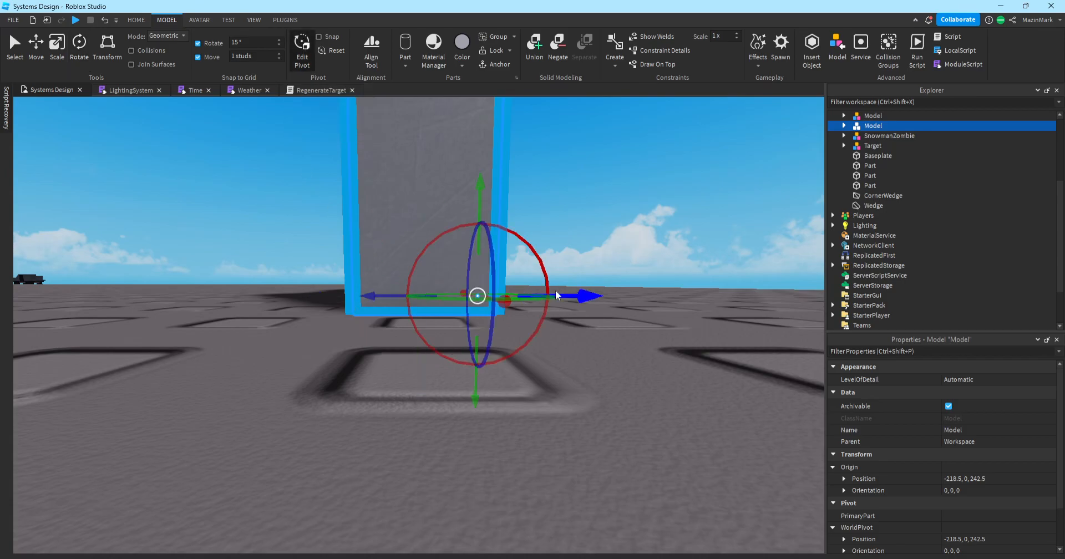
key(d)
right_drag(556, 291, 559, 294)
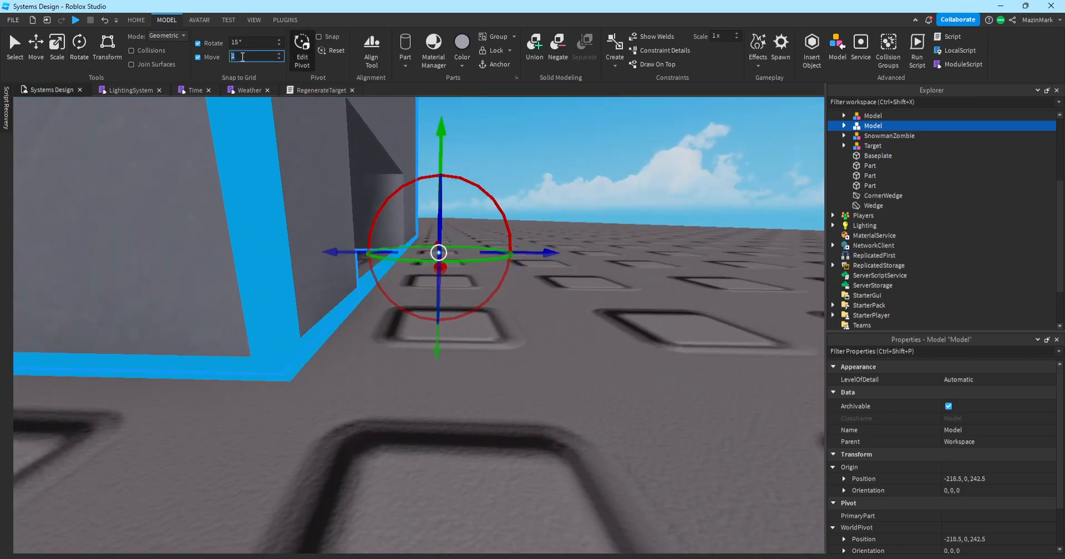
key(w)
right_drag(555, 150, 547, 331)
key(e)
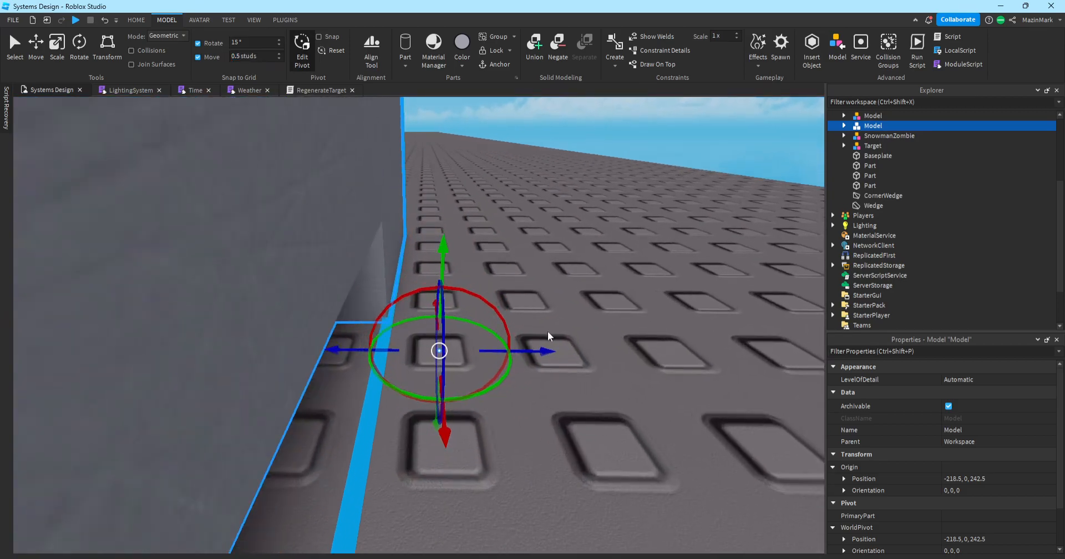
drag(549, 352, 492, 359)
Rotate the wall model about 30 degrees to orientation -30, 0, 0.
key(s)
right_drag(492, 360, 398, 248)
key(a)
key(s)
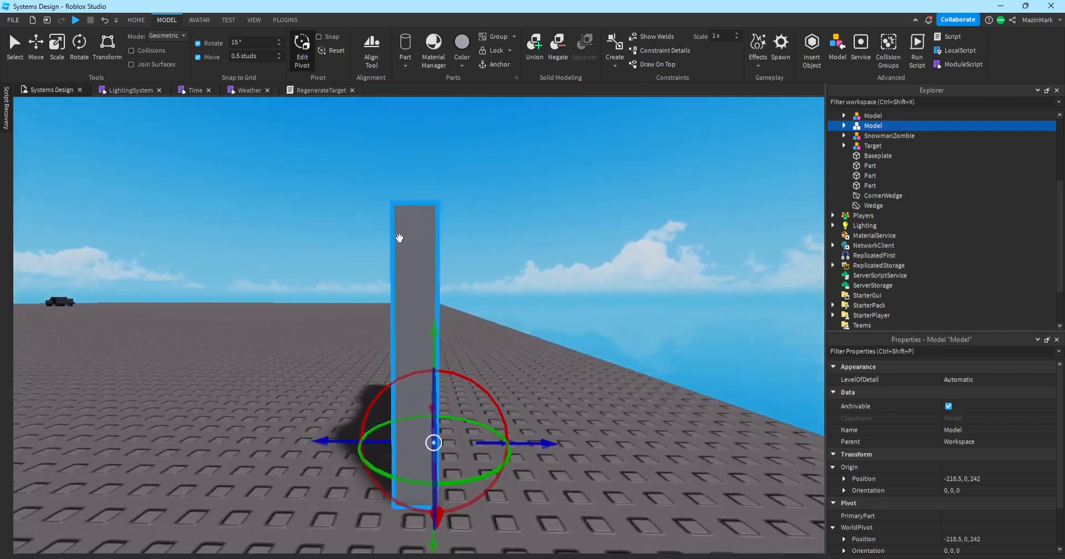
right_drag(404, 264, 403, 265)
key(w)
key(d)
key(q)
right_drag(456, 349, 459, 328)
key(w)
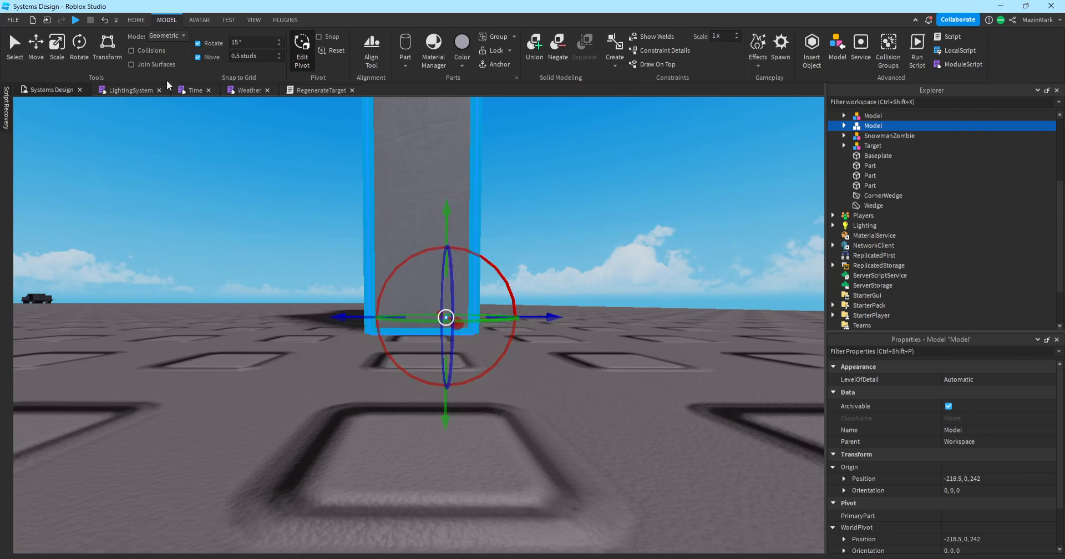
drag(494, 267, 460, 249)
right_drag(540, 232, 540, 231)
click(540, 232)
right_drag(698, 356, 691, 374)
Stand the ladder model back upright and shift it half a stud along Z.
key(a)
right_drag(387, 254, 387, 254)
click(507, 371)
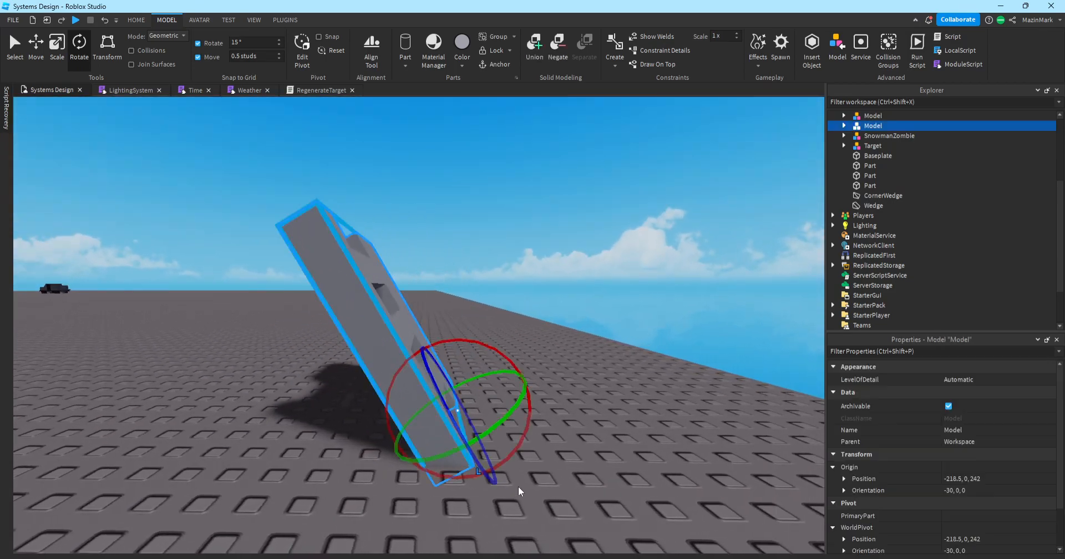
drag(517, 488, 540, 471)
key(w)
key(q)
key(d)
key(a)
mouse_move(483, 350)
mouse_down()
mouse_move(468, 352)
mouse_move(494, 357)
mouse_move(471, 353)
mouse_up()
Tilt the model 30 degrees, then undo the tilt.
key(a)
key(w)
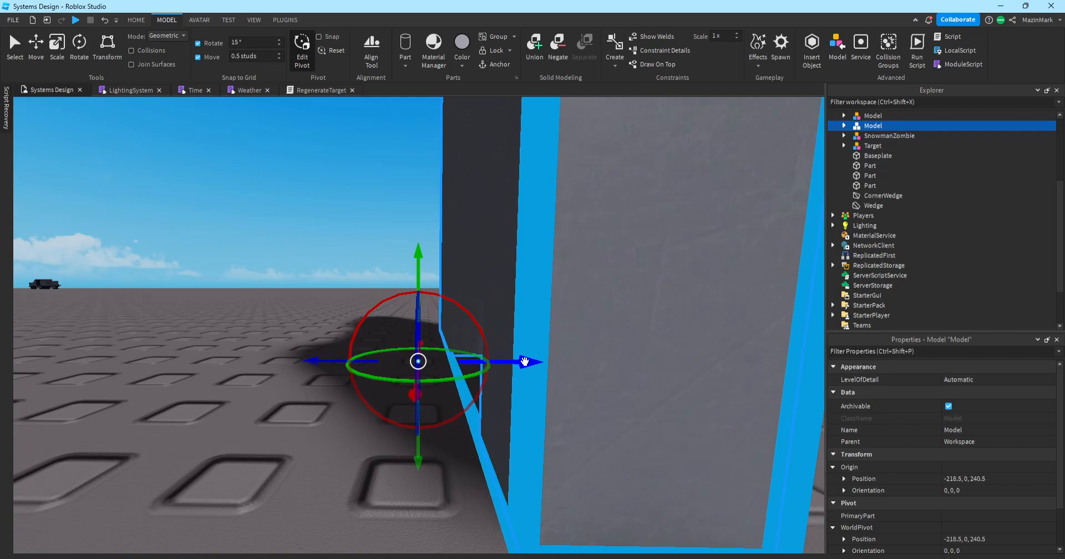
key(s)
key(d)
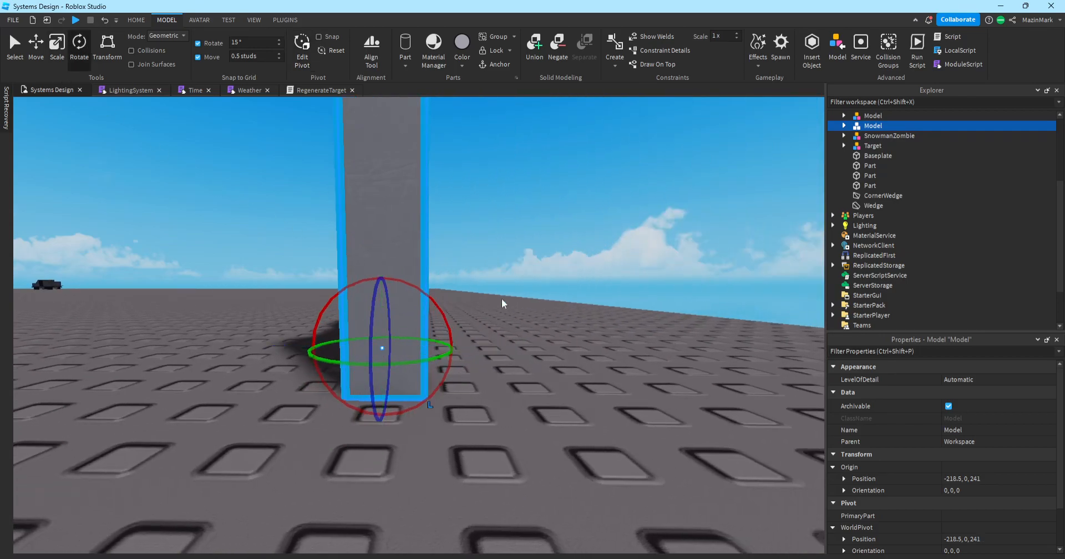
drag(437, 305, 163, 122)
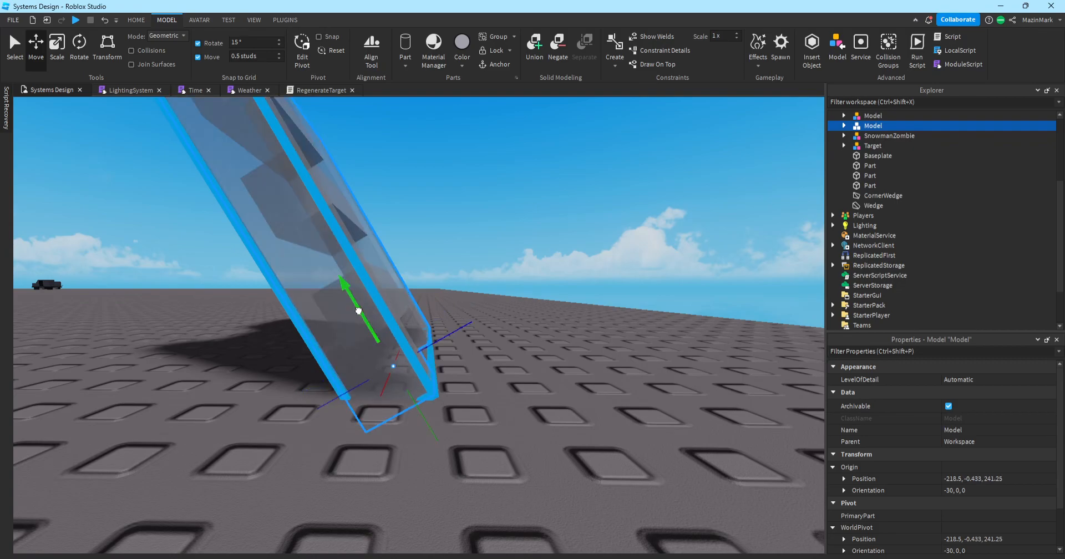
click(451, 288)
click(487, 391)
key(ctrl+z)
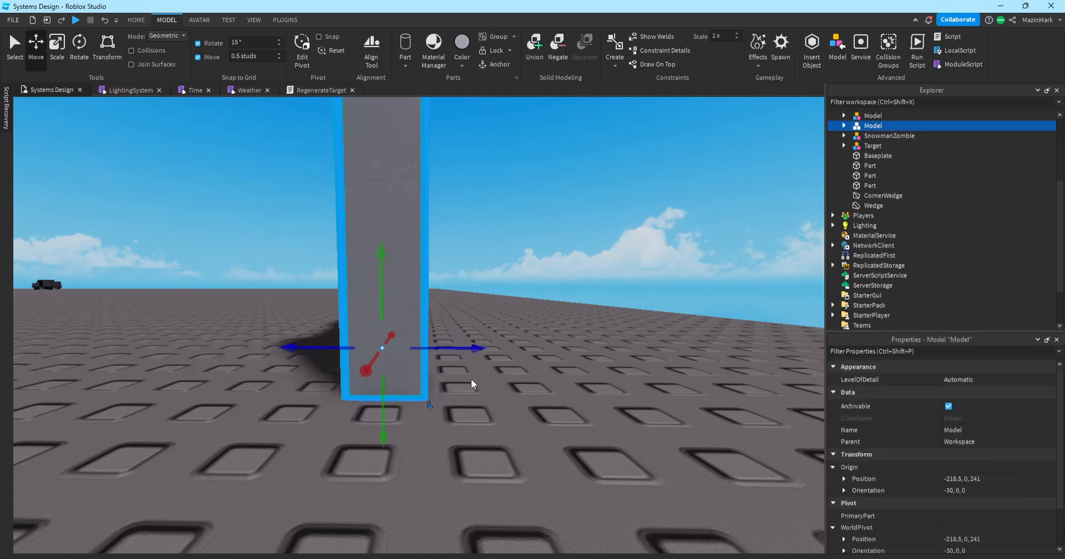
Tilt the model steeply in another direction, then undo the remaining rotations to orientation 0, 0, 0.
drag(434, 318, 548, 348)
key(d)
click(386, 416)
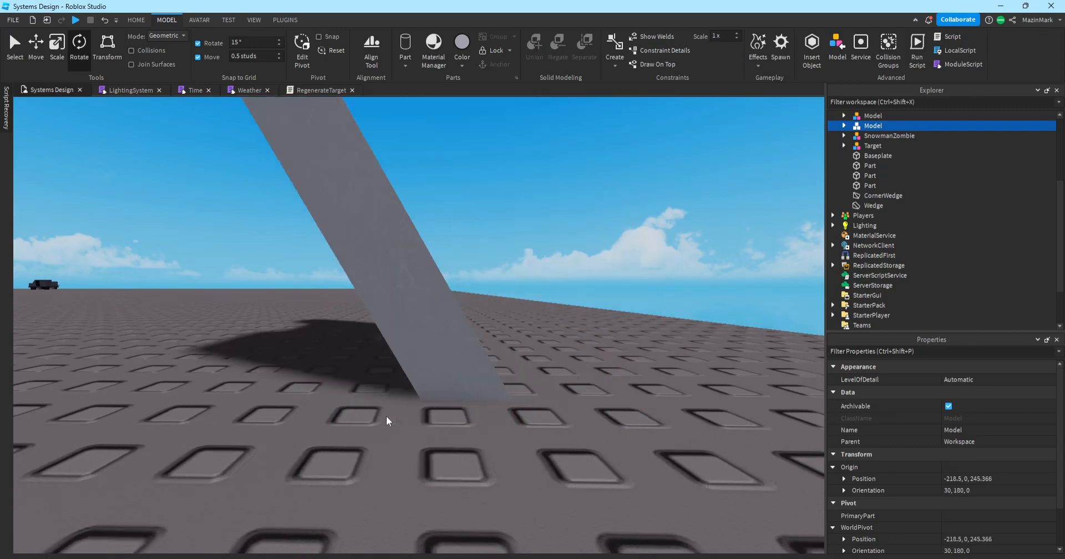
key(w)
right_drag(474, 519, 474, 519)
key(s)
key(s)
key(ctrl+z)
key(ctrl+z)
key(ctrl+z)
key(ctrl+z)
key(ctrl+z)
key(ctrl+z)
key(ctrl+z)
key(ctrl+z)
key(ctrl+z)
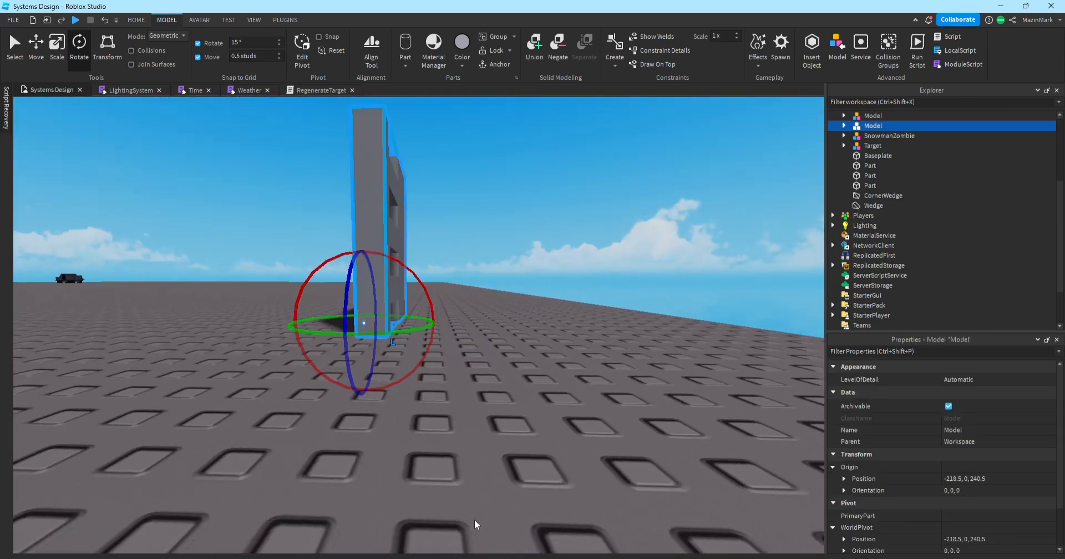
key(ctrl+z)
key(ctrl+z)
key(ctrl+z)
key(ctrl+z)
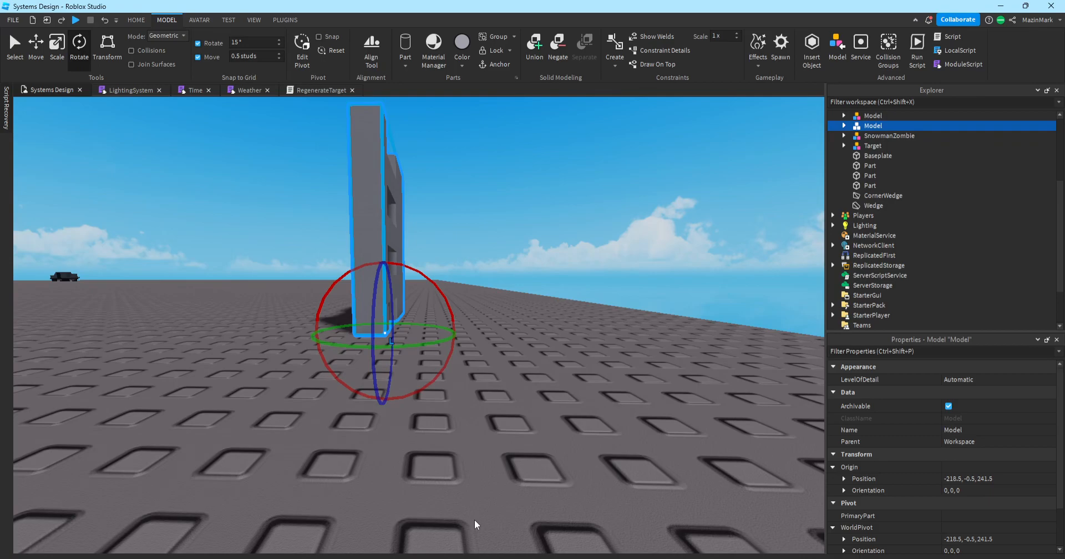
Tilt the slotted ladder model with a rotation and inspect it from around its base.
drag(452, 278, 511, 276)
click(562, 360)
right_drag(560, 225, 560, 224)
click(434, 302)
key(w)
key(a)
right_drag(587, 405, 587, 405)
key(w)
key(a)
key(e)
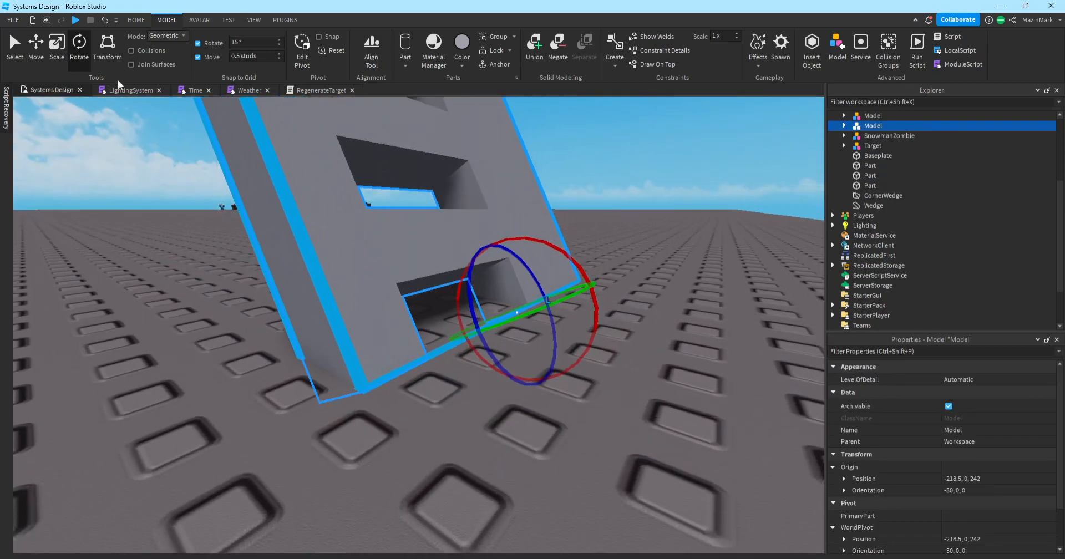
Undo a trial move, then shift the model's pivot along X to -222 with Edit Pivot.
click(45, 55)
drag(464, 332, 382, 380)
key(ctrl+z)
click(302, 60)
drag(466, 343, 311, 422)
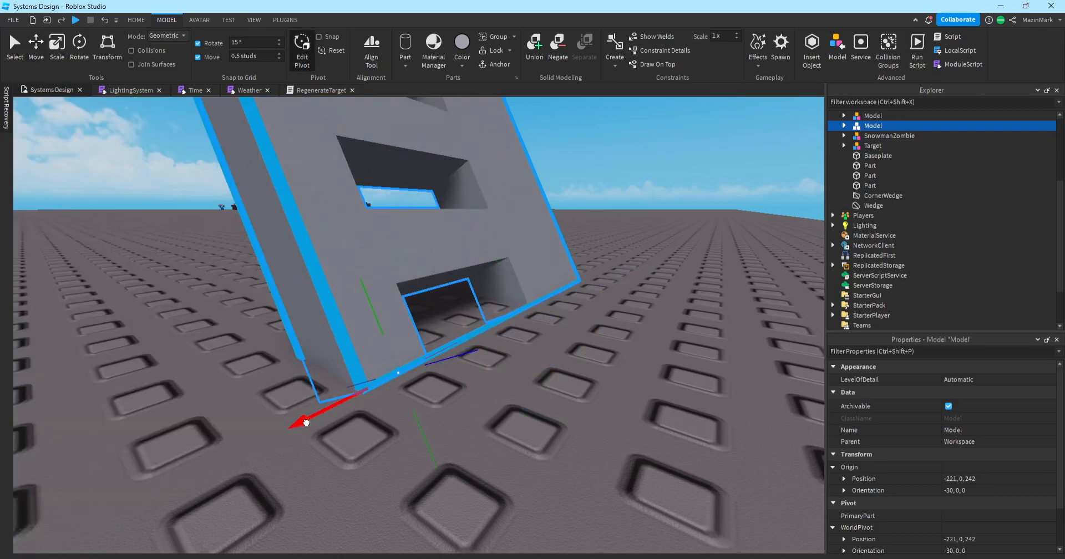
scroll(424, 220, down, 5)
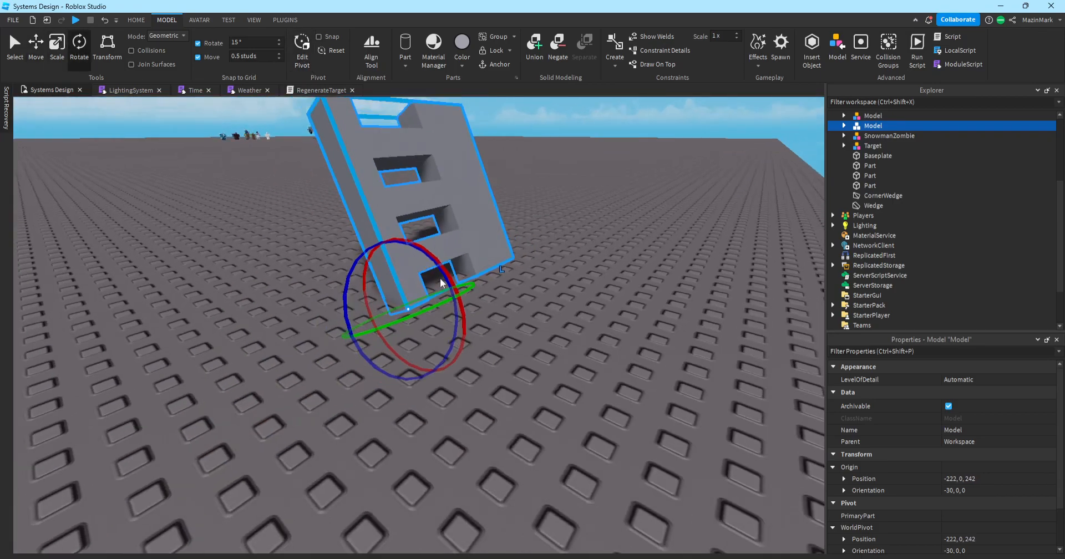
Rotate the model back upright, then tilt it 45 degrees sideways.
drag(440, 257, 515, 272)
drag(387, 252, 336, 303)
click(524, 285)
right_drag(524, 285, 523, 285)
Tilt the model further and turn it about 45 degrees around its vertical axis, resting on a corner.
click(435, 300)
right_drag(492, 323, 421, 346)
click(406, 337)
click(444, 322)
drag(423, 333, 380, 381)
drag(499, 387, 564, 382)
key(d)
right_drag(564, 383, 564, 382)
drag(480, 305, 554, 375)
Re-tilt the model further to orientation -20.705, 22.792, 49.107.
click(555, 375)
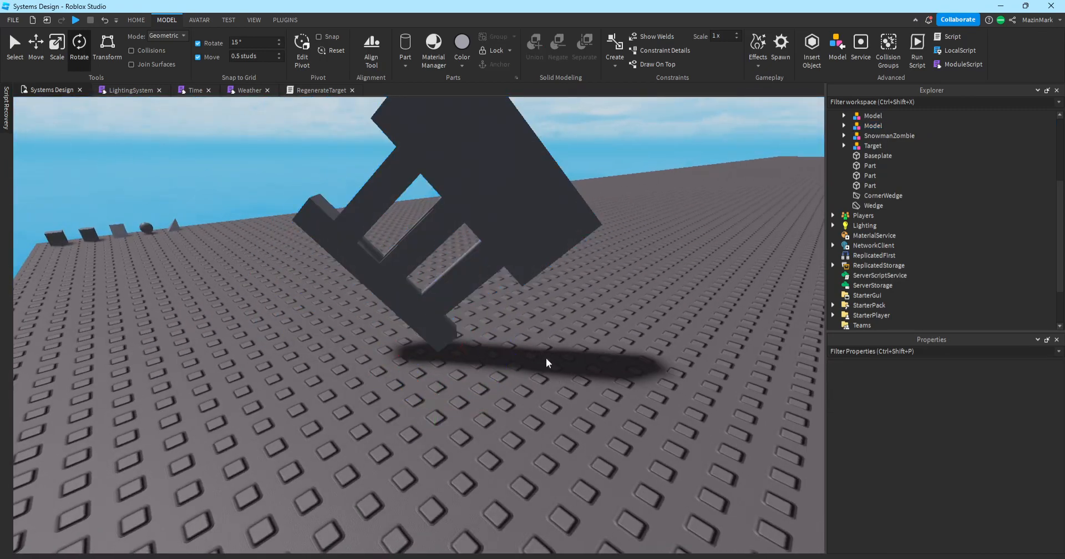
key(a)
right_drag(489, 264, 490, 263)
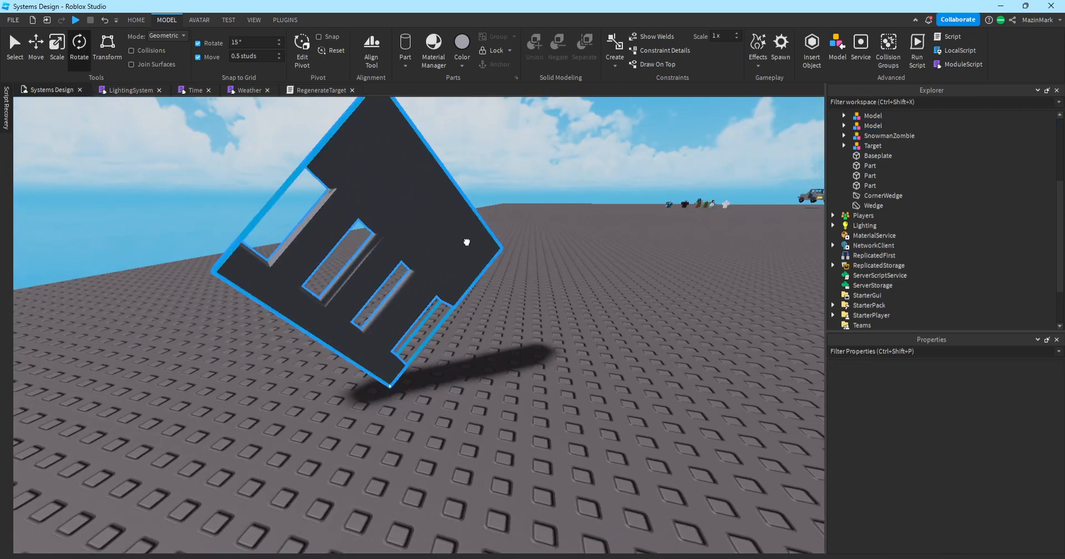
click(465, 241)
mouse_move(375, 373)
mouse_down()
mouse_move(394, 392)
mouse_move(391, 370)
mouse_up()
click(501, 354)
key(a)
right_drag(501, 354, 502, 352)
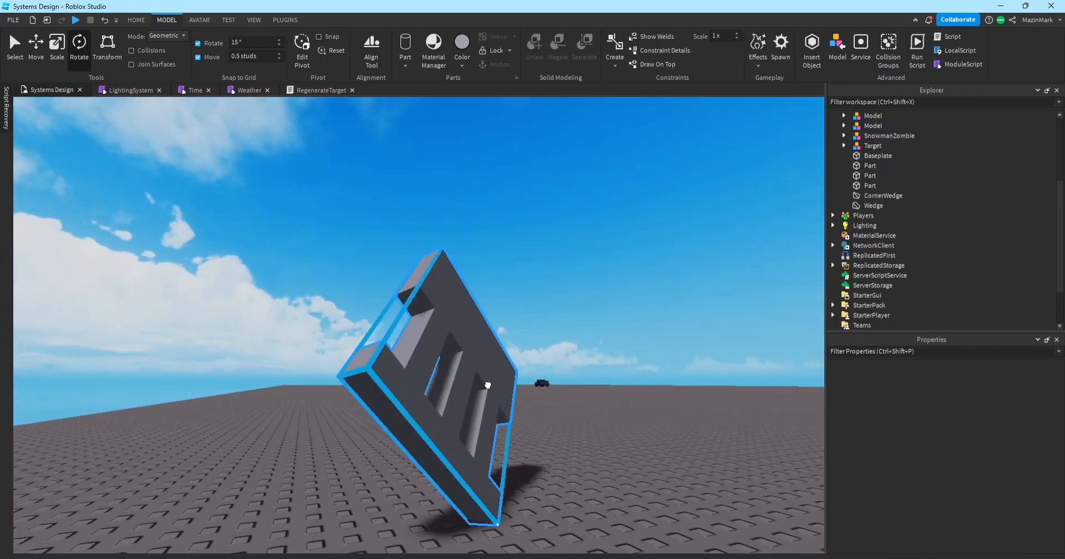
click(488, 385)
drag(528, 493, 513, 484)
Look around the tilted model, then select it and delete it.
click(597, 402)
key(d)
right_drag(598, 402, 595, 405)
key(d)
key(a)
click(464, 326)
click(540, 455)
key(d)
right_drag(540, 455, 540, 455)
key(a)
click(399, 300)
key(Delete)
Fly the camera back past the baseplate corner to the five primitive shapes.
key(s)
right_drag(537, 388, 536, 388)
key(a)
key(w)
key(d)
scroll(438, 324, down, 3)
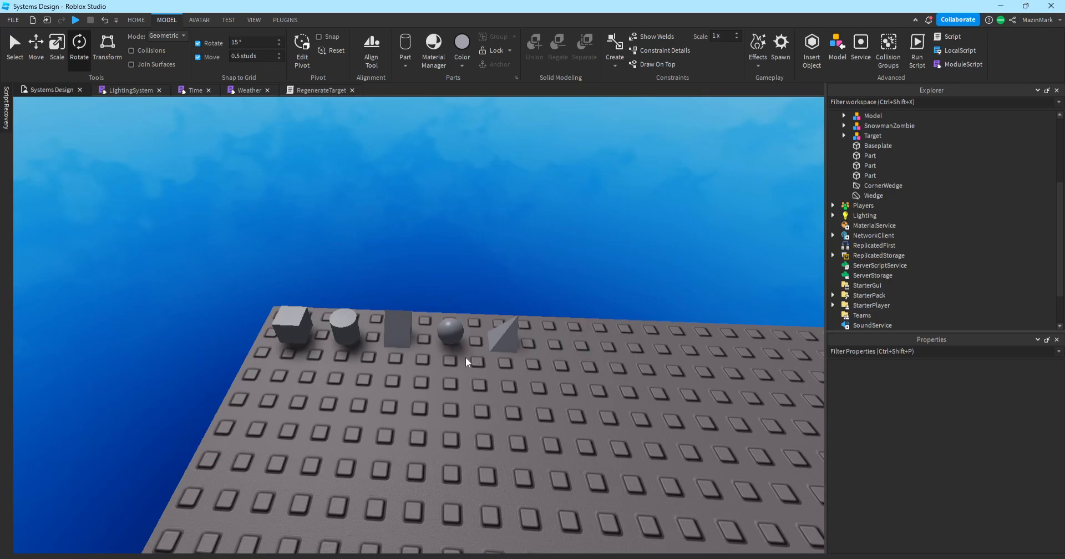
scroll(458, 332, up, 3)
scroll(443, 271, down, 6)
right_drag(456, 258, 456, 257)
key(d)
key(w)
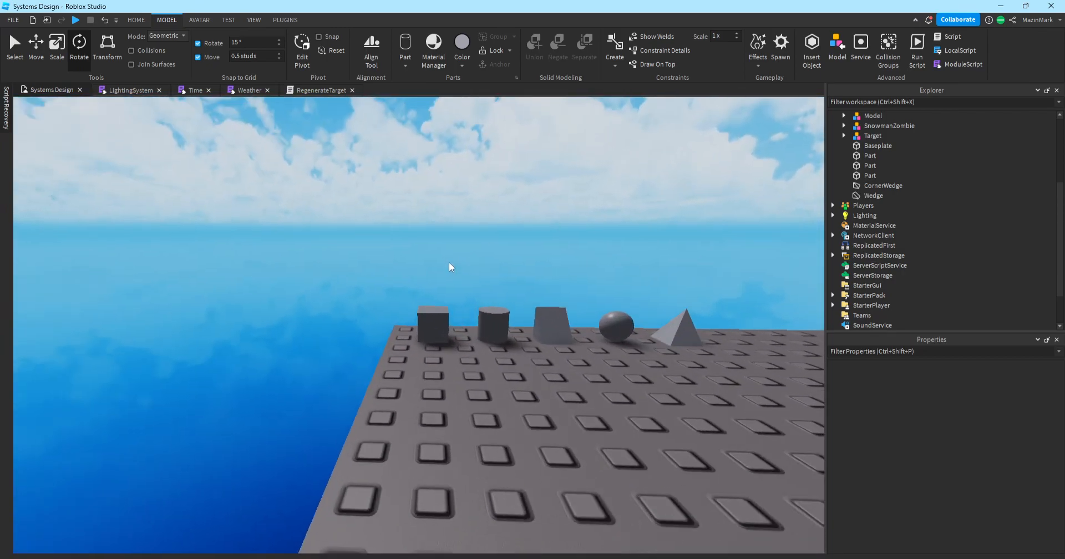
key(d)
right_drag(415, 223, 417, 222)
key(s)
key(w)
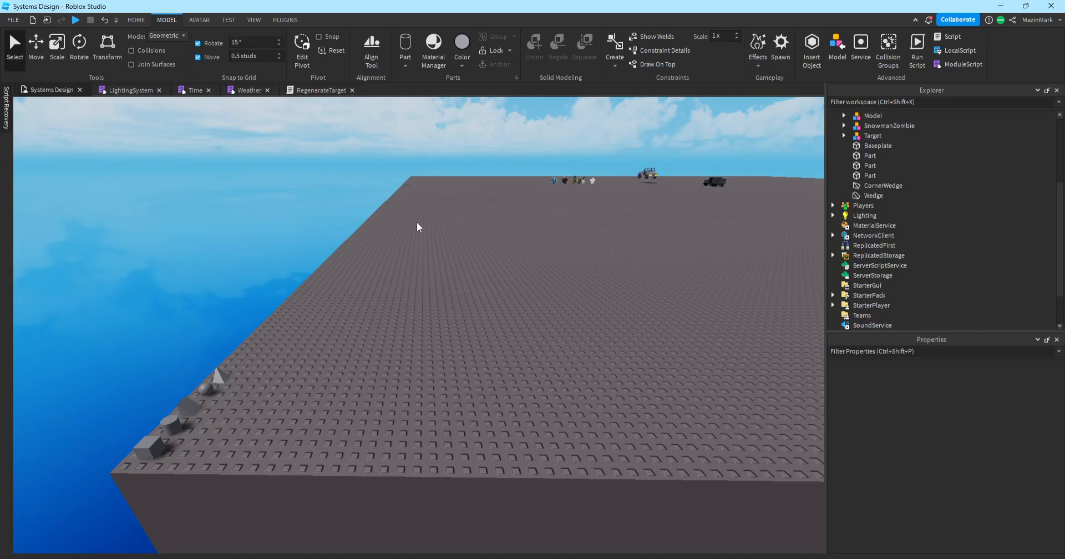
key(w)
right_drag(417, 222, 417, 222)
Duplicate the cube with Ctrl+D and place the copy on the baseplate near the shapes.
key(w)
click(508, 451)
key(ctrl+d)
drag(509, 452, 587, 437)
key(d)
right_drag(587, 438, 587, 437)
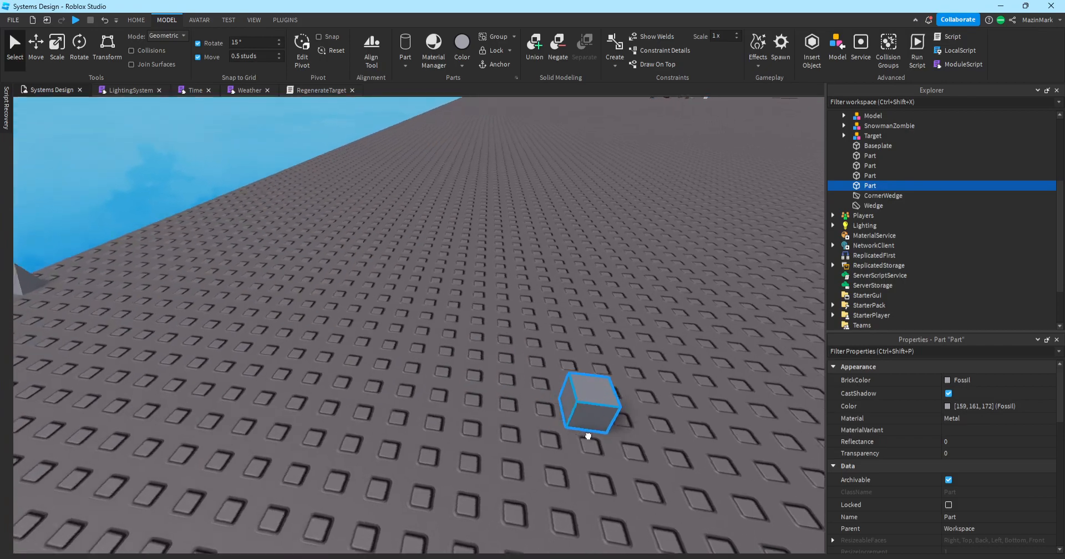
drag(587, 438, 568, 439)
right_drag(569, 438, 568, 439)
drag(569, 439, 388, 341)
key(w)
right_drag(388, 341, 388, 341)
drag(445, 506, 403, 493)
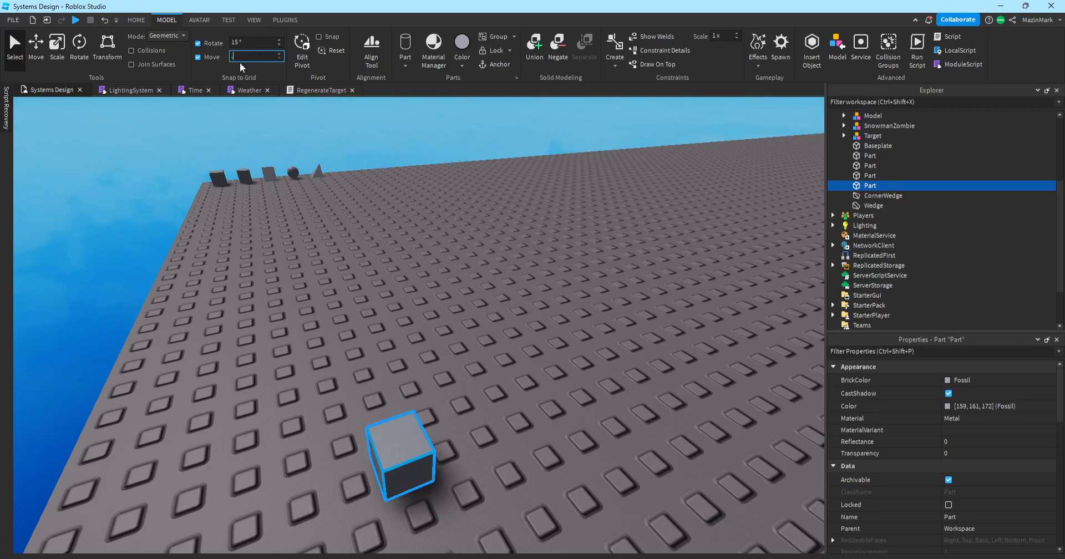
drag(396, 466, 365, 415)
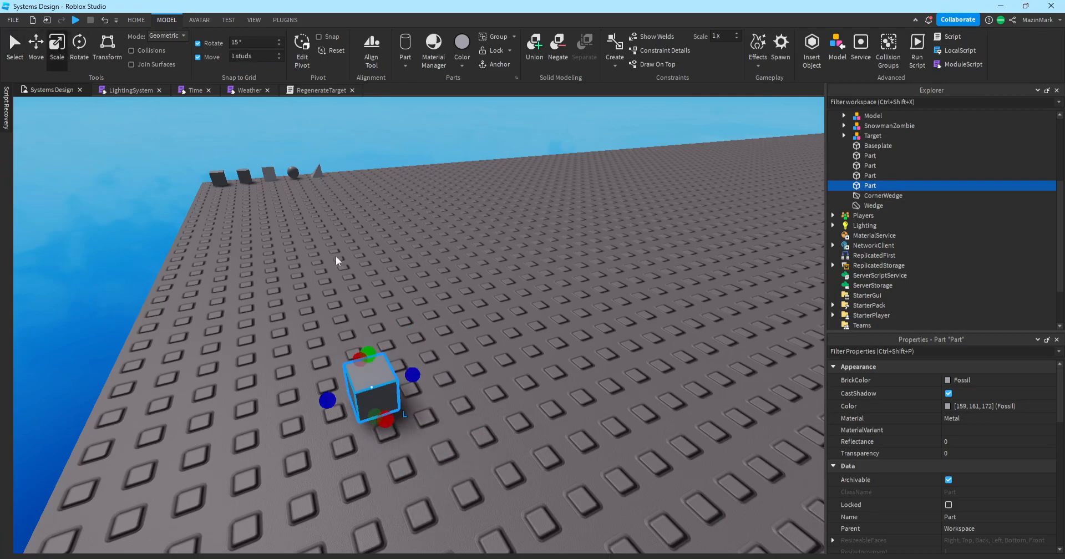
Stretch the cube copy into a long bar, undoing an initial slab attempt.
drag(413, 370, 638, 303)
drag(536, 373, 681, 511)
right_drag(371, 313, 371, 314)
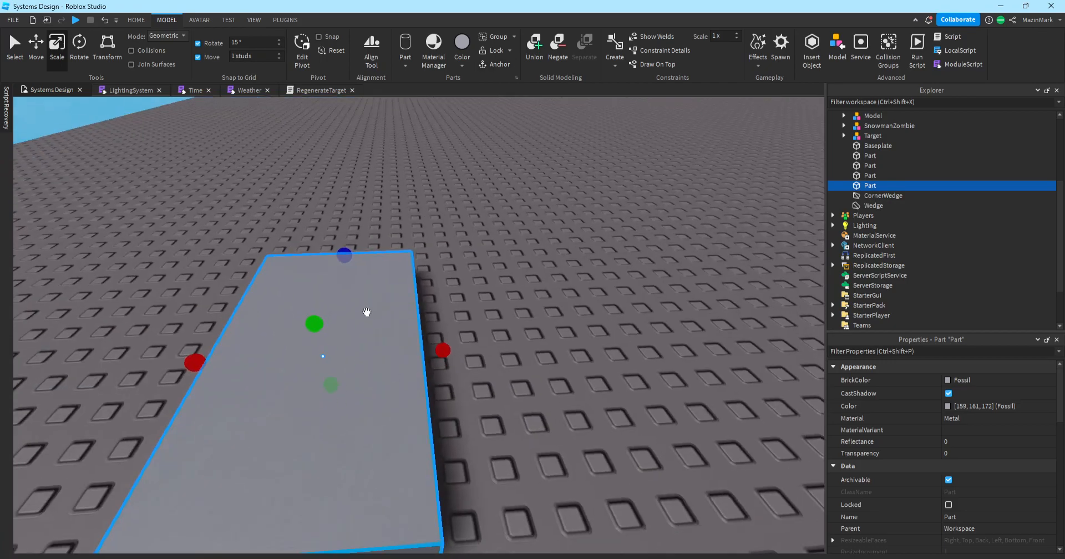
key(ctrl+z)
key(ctrl+z)
right_drag(325, 168, 325, 169)
click(325, 168)
click(353, 355)
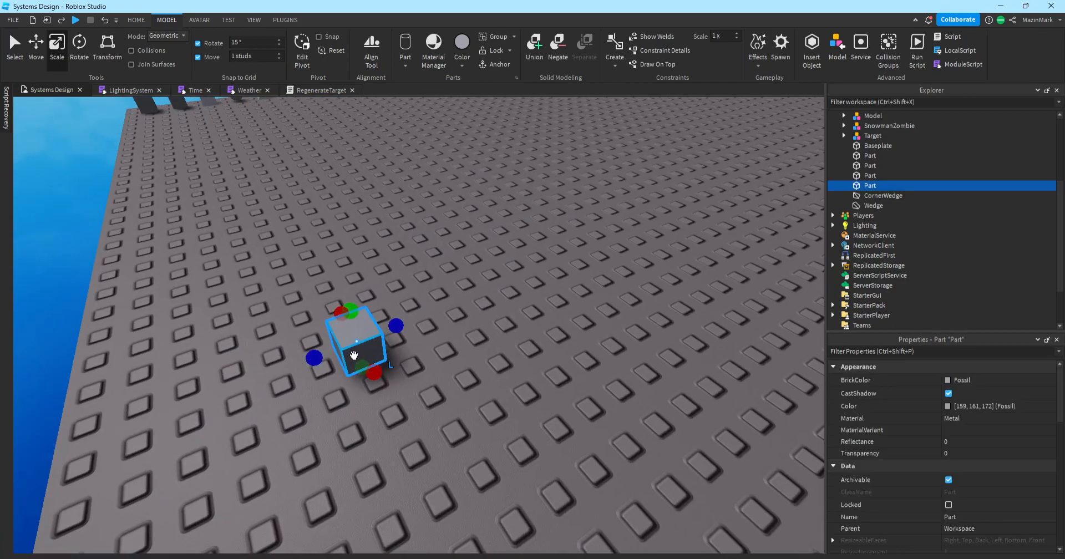
drag(427, 319, 588, 258)
Reposition the bar and scale it upward into a tall flat wall.
click(597, 351)
click(484, 299)
click(365, 271)
click(470, 275)
drag(471, 273, 364, 297)
drag(424, 232, 431, 222)
right_drag(426, 232, 431, 223)
drag(431, 223, 425, 227)
right_drag(431, 223, 424, 227)
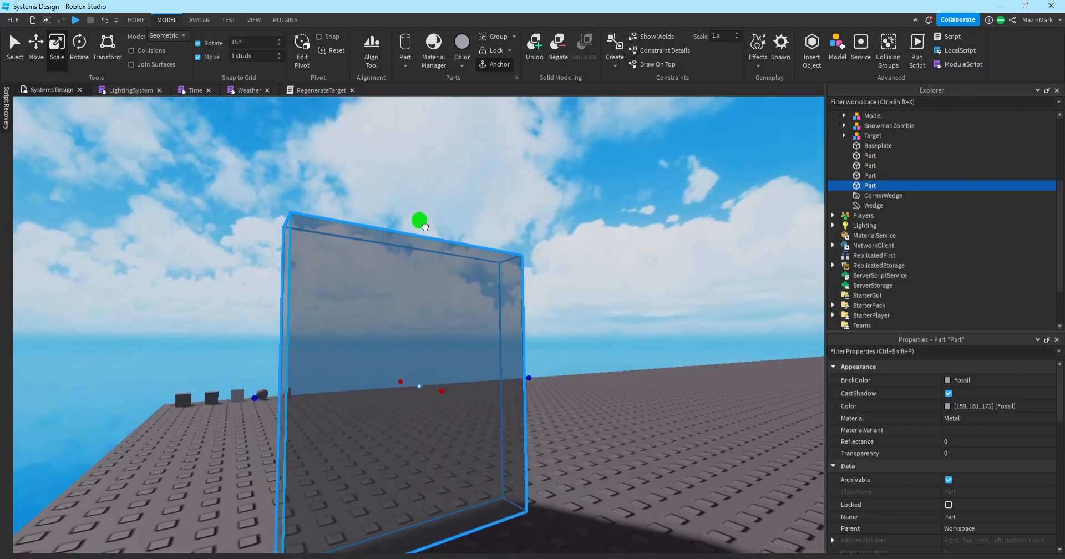
drag(425, 227, 435, 225)
right_drag(425, 227, 435, 225)
drag(435, 225, 438, 222)
click(469, 228)
Duplicate the cylinder and stick the copy onto the wall's face.
key(s)
key(a)
right_drag(405, 319, 420, 326)
click(423, 419)
key(ctrl+d)
drag(422, 420, 461, 392)
right_drag(422, 420, 460, 392)
drag(460, 393, 460, 390)
right_drag(460, 392, 459, 390)
key(w)
key(e)
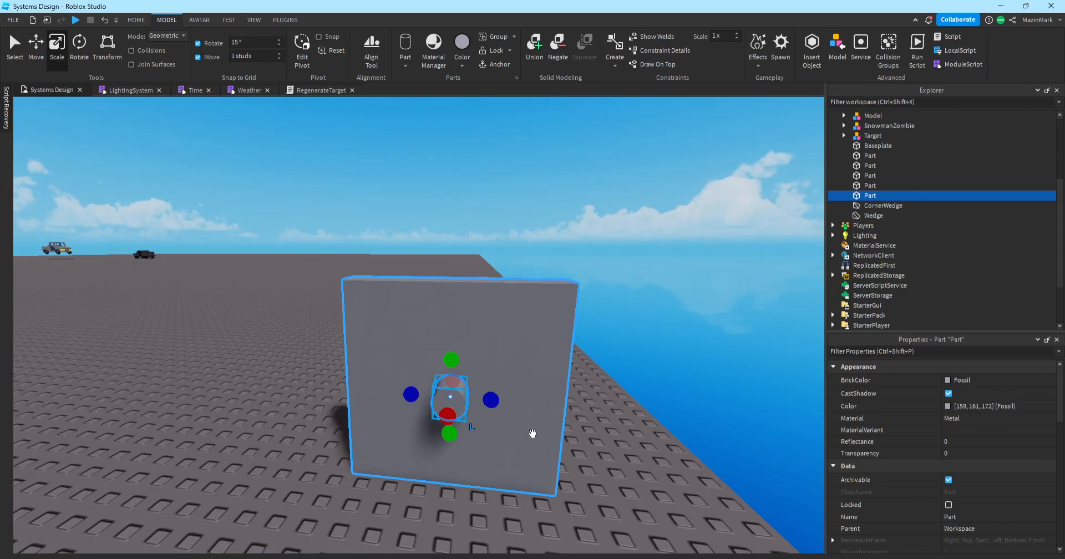
Enlarge the cylinder copy attached to the wall.
drag(498, 400, 574, 409)
click(647, 425)
right_drag(647, 424, 644, 421)
key(w)
Place the wedge on the wall face and rotate it with Ctrl+R to slope top-left to bottom-right.
click(396, 472)
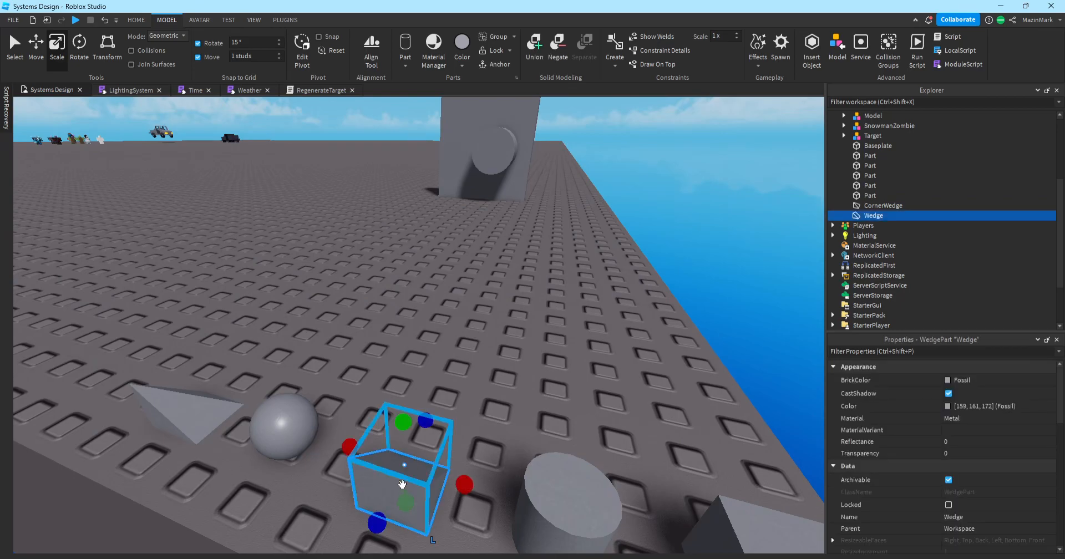
drag(396, 472, 394, 442)
right_drag(396, 472, 394, 442)
key(w)
key(e)
drag(394, 442, 372, 343)
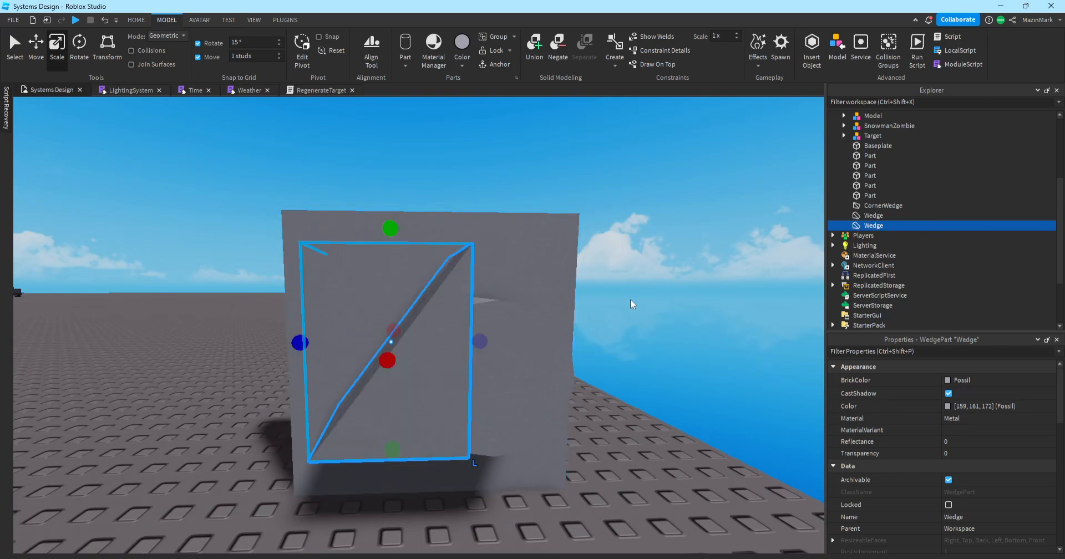
key(ctrl+r)
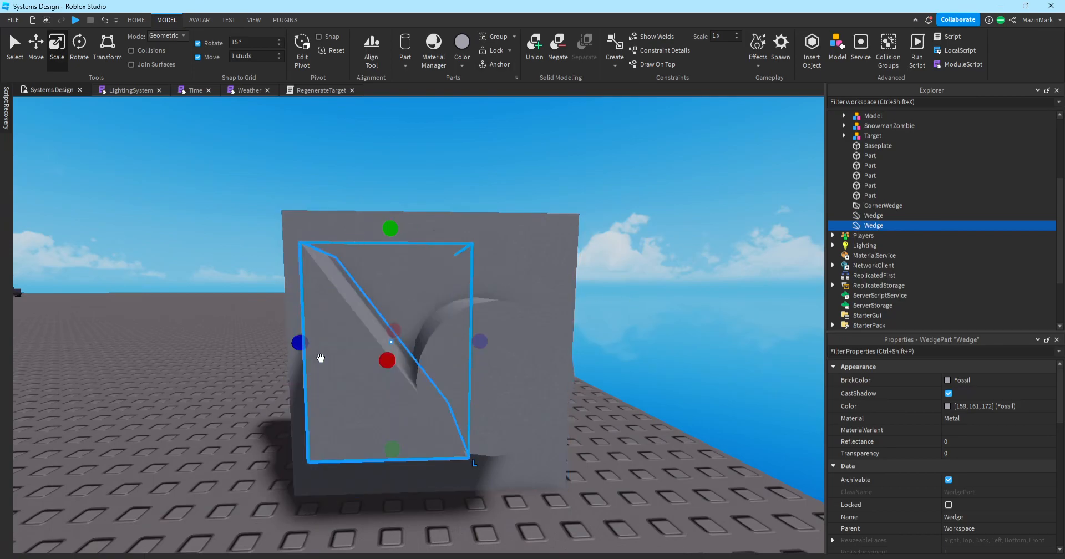
Widen the wedge toward the right with the Scale handles and check it from the blocks' side.
click(455, 355)
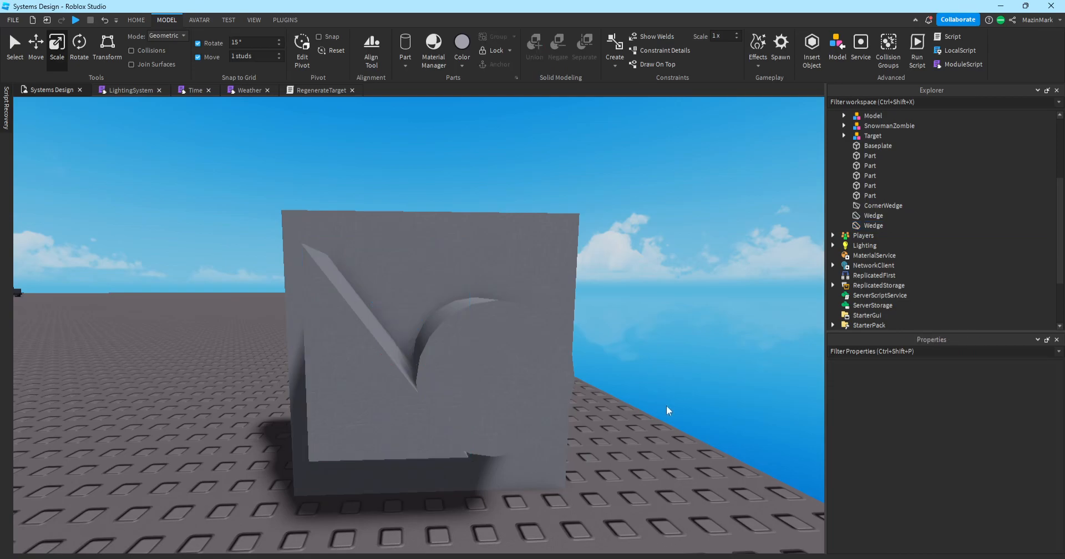
right_drag(667, 406, 660, 399)
click(401, 308)
drag(485, 262, 537, 266)
click(606, 305)
right_drag(606, 305, 604, 342)
right_drag(464, 351, 464, 350)
key(w)
click(320, 245)
click(443, 399)
Stretch the wedge and cylinder Part larger on the wall with the Scale handles.
drag(369, 324, 365, 355)
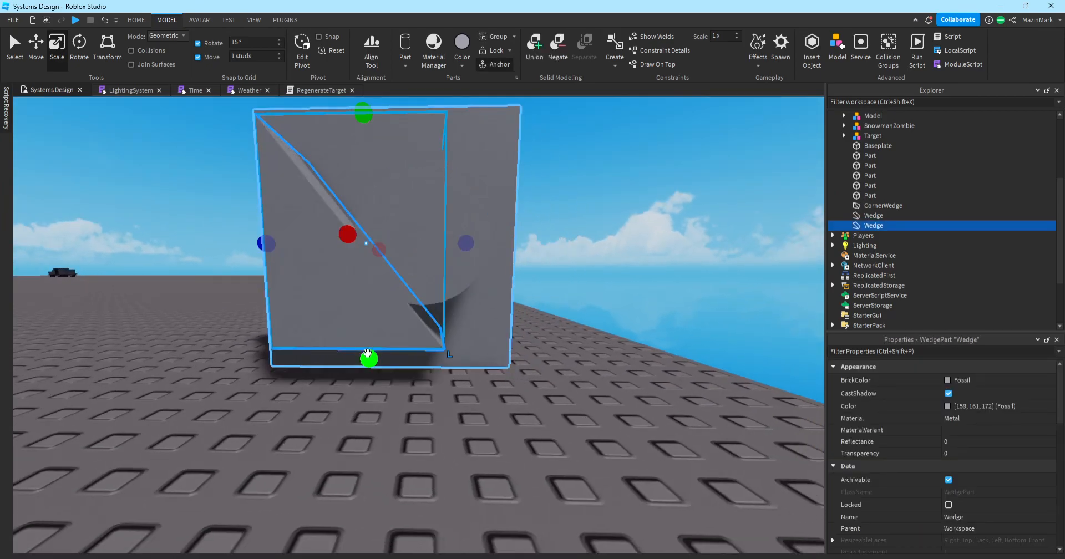
drag(413, 319, 409, 361)
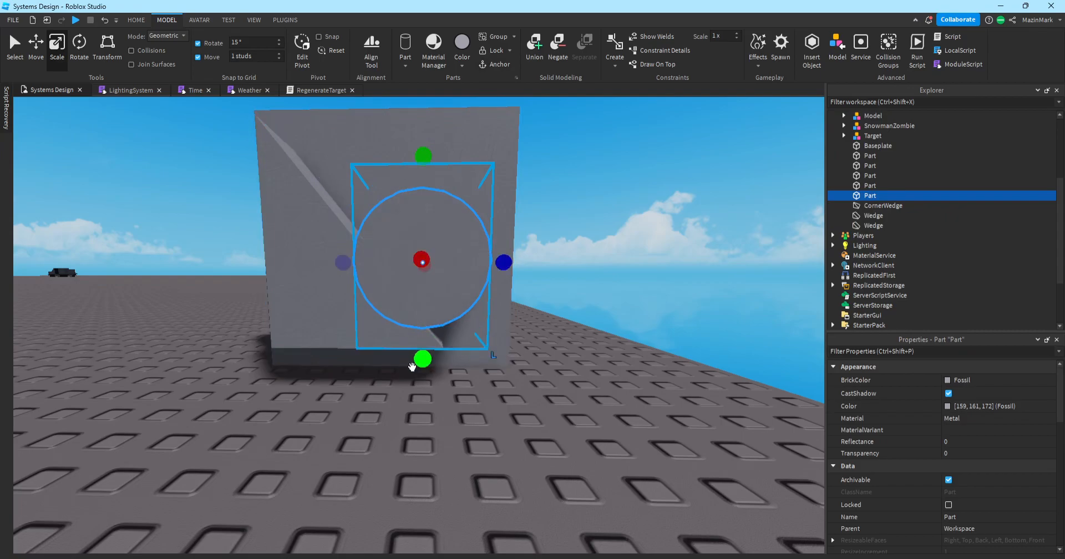
drag(332, 268, 325, 271)
click(615, 295)
key(e)
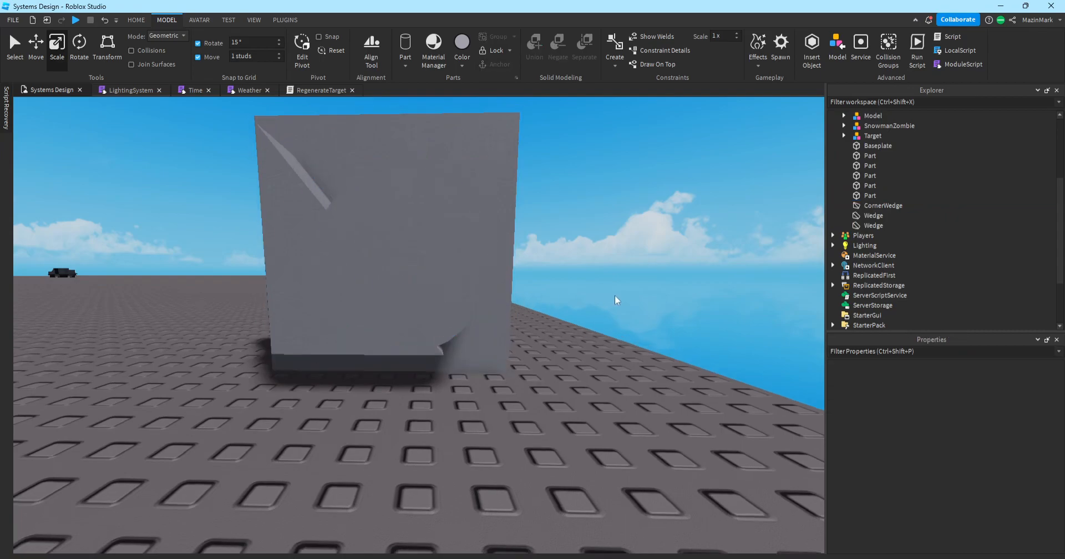
key(w)
key(a)
click(489, 338)
key(d)
drag(424, 353, 490, 317)
Stretch the square part taller upward.
click(423, 255)
key(a)
click(497, 314)
key(d)
key(s)
drag(462, 219, 460, 194)
click(587, 260)
Group the part and wedge into one Model with Ctrl+G.
key(d)
click(370, 327)
key(ctrl+g)
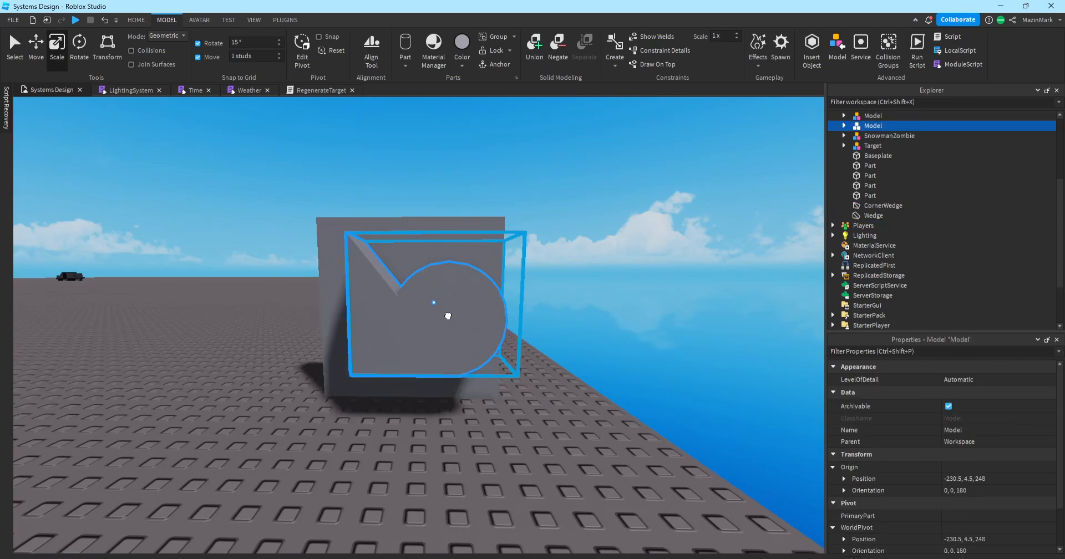
Move the Model 2 studs along X to position -228.5, 4.5, 247.
right_drag(436, 327, 444, 324)
key(a)
key(d)
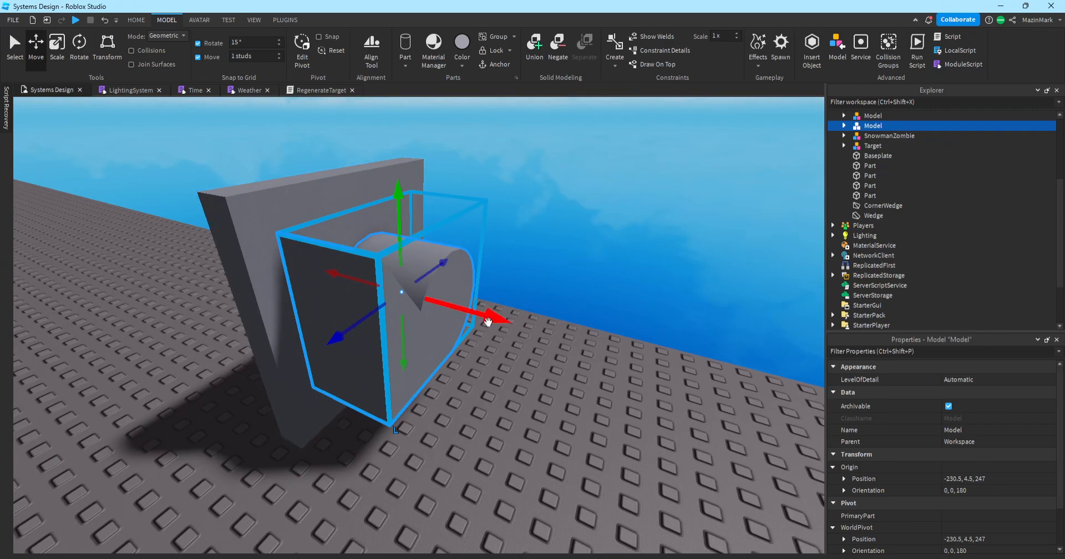
drag(491, 318, 445, 318)
Ungroup the Model into its separate cylinder Part and Wedge.
click(445, 319)
click(357, 285)
right_click(396, 275)
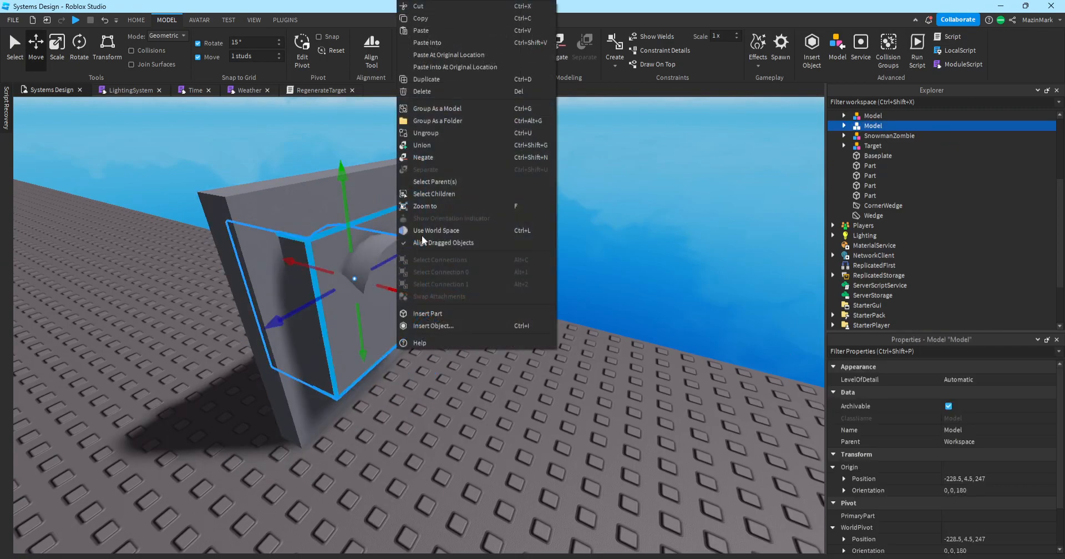
click(439, 134)
Negate the cylinder and union it with the grey wall to cut a trial hole.
click(563, 249)
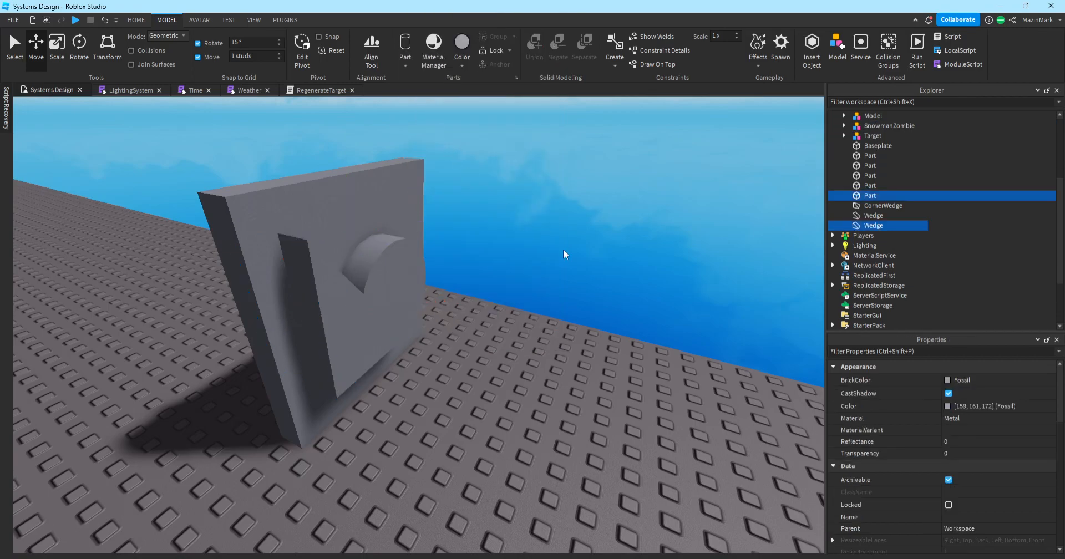
right_drag(563, 248, 560, 249)
key(d)
click(356, 350)
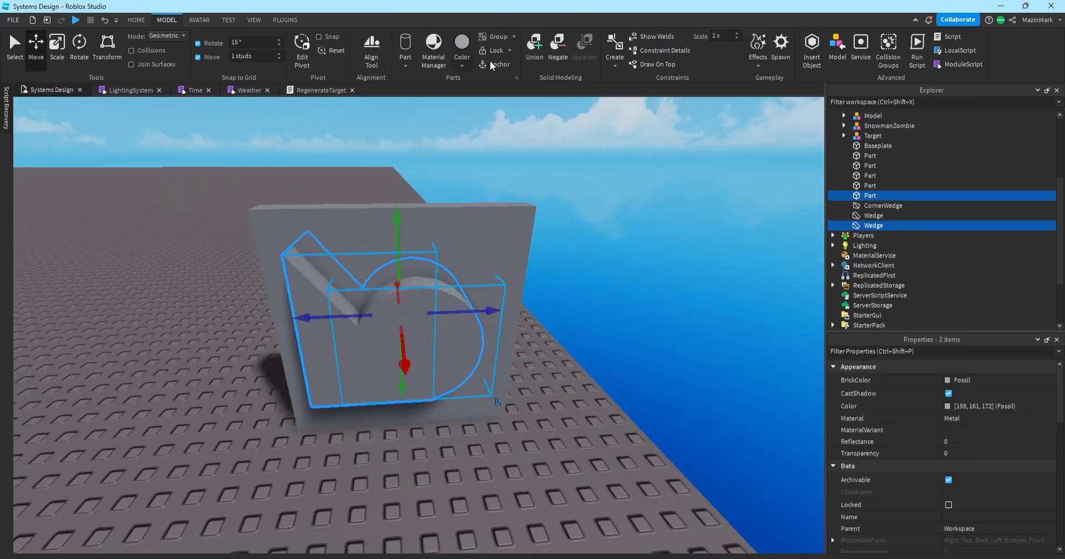
click(557, 61)
click(497, 221)
ctrl+click(429, 294)
click(530, 57)
click(620, 270)
key(w)
right_drag(621, 272, 630, 261)
scroll(630, 260, down, 5)
Undo the trial cut so the wall is solid and the shapes are grouped again.
key(ctrl+z)
key(ctrl+z)
key(ctrl+z)
key(ctrl+z)
key(f)
click(357, 307)
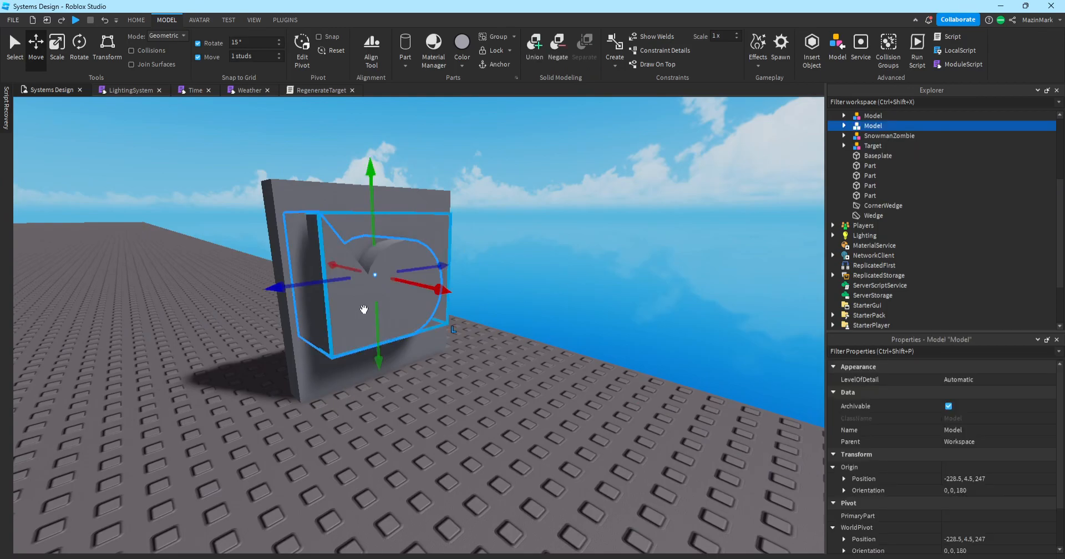
right_click(406, 288)
Ungroup the Model into a separate cylinder Part and Wedge.
click(436, 135)
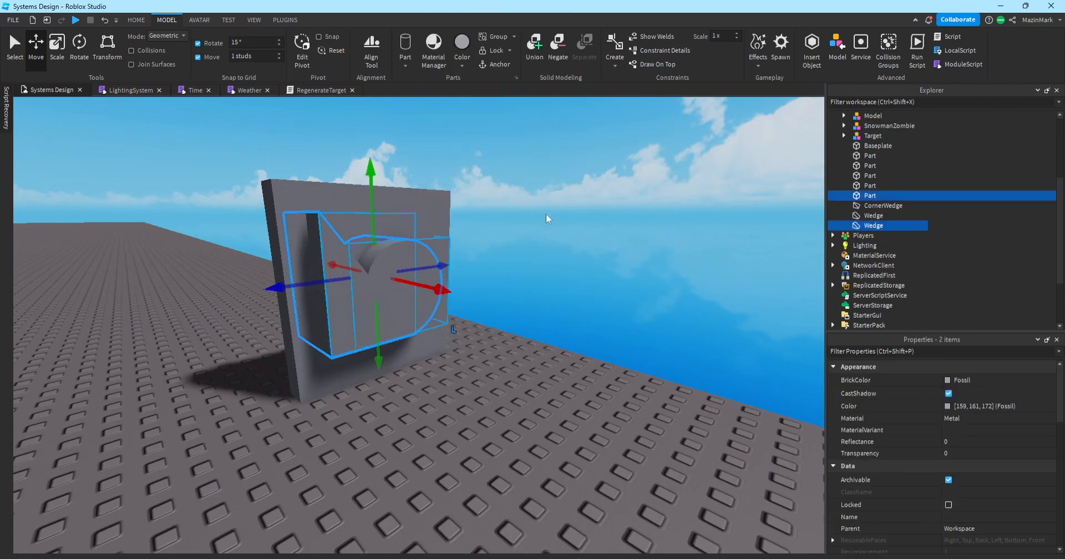
click(553, 234)
right_drag(601, 322, 590, 339)
right_drag(423, 228, 423, 228)
Set move snapping to 0.2 studs and nudge the cylinder to the right.
click(426, 272)
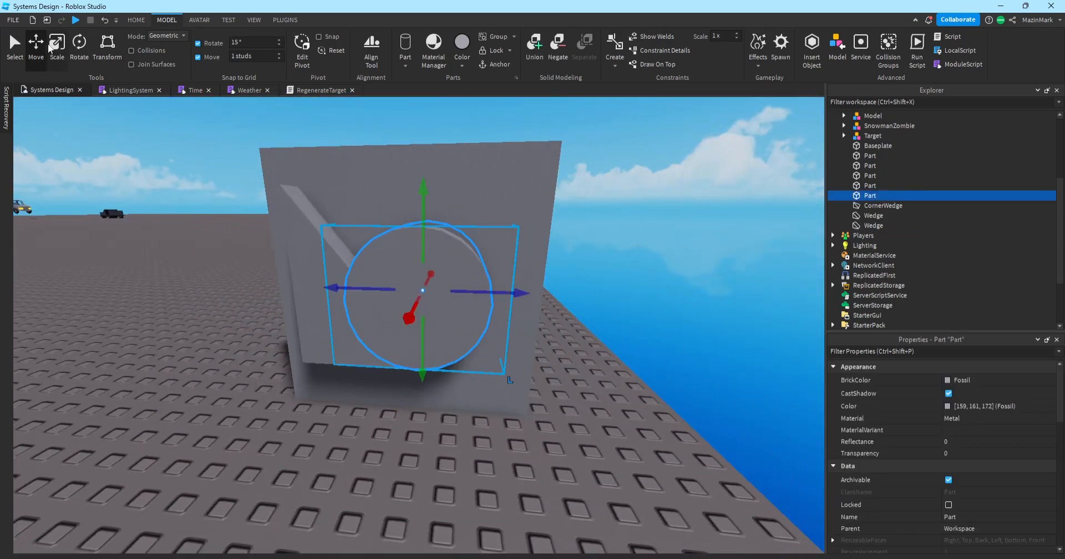
click(279, 59)
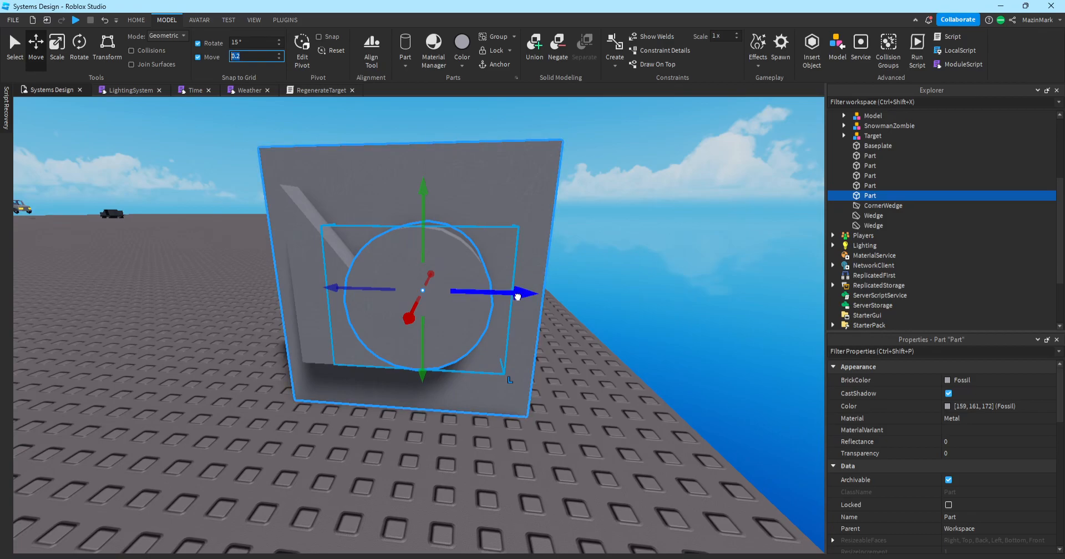
drag(519, 294, 524, 298)
click(633, 324)
right_drag(634, 325, 634, 325)
click(474, 244)
drag(497, 235, 516, 237)
click(660, 285)
right_drag(660, 285, 660, 285)
key(w)
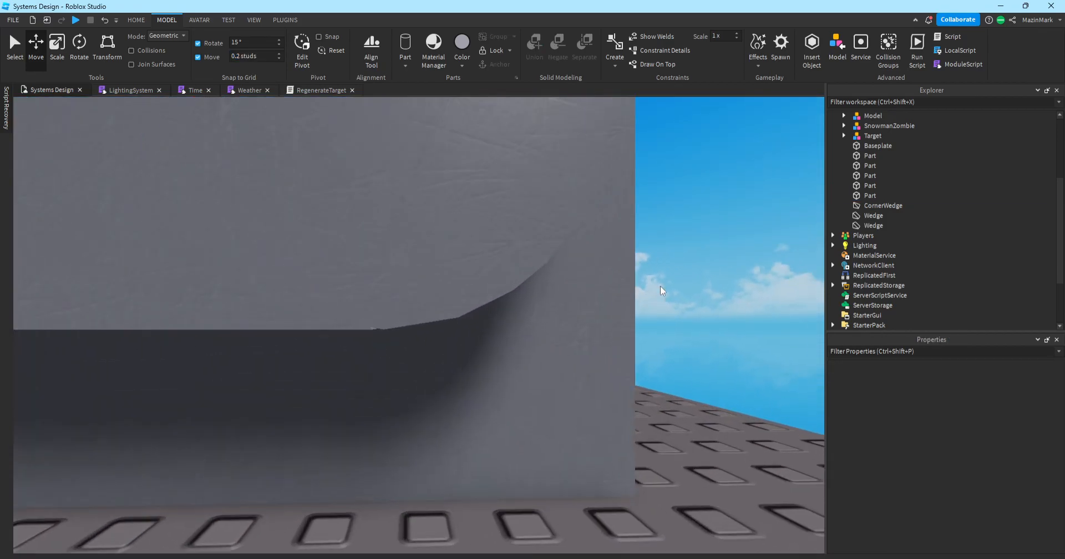
click(510, 247)
Set move snapping to 0.1 studs and nudge the cylinder right to meet the wedge, then select both.
click(672, 232)
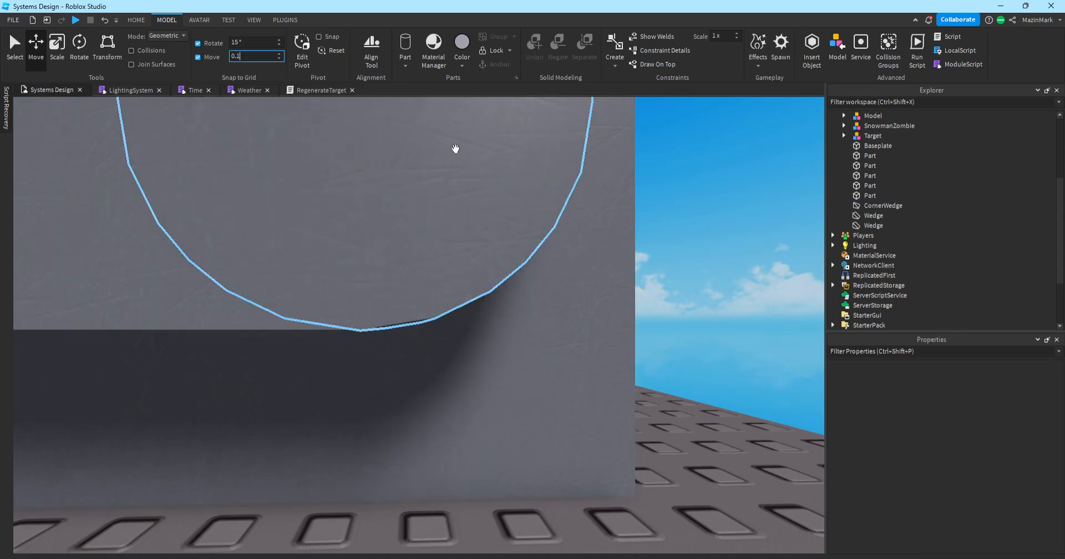
click(454, 149)
drag(455, 177, 469, 177)
click(660, 209)
right_drag(660, 210, 659, 210)
key(s)
click(281, 301)
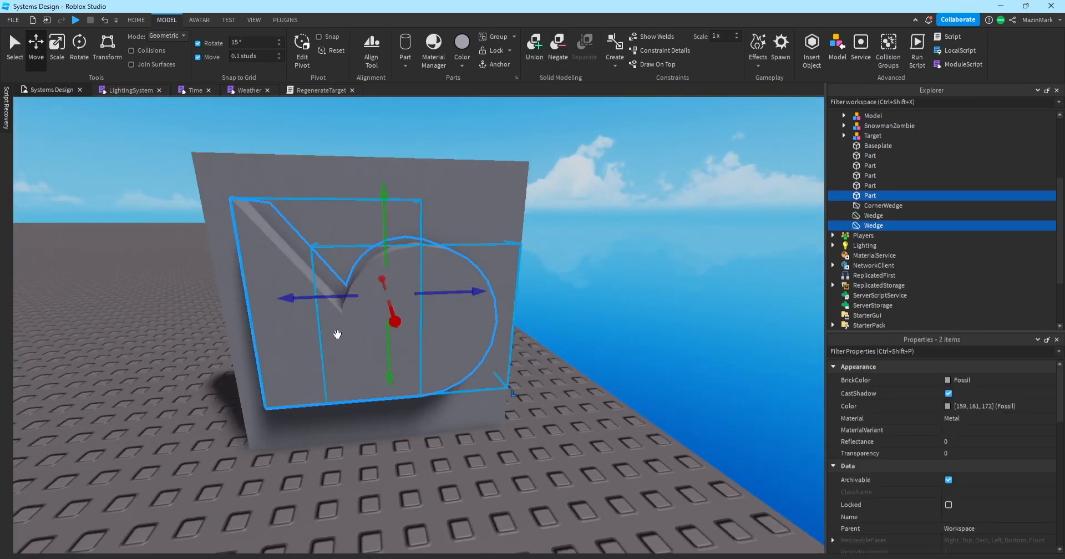
Negate the cylinder and wedge, turning them into translucent red NegativeParts.
click(557, 44)
click(581, 320)
key(s)
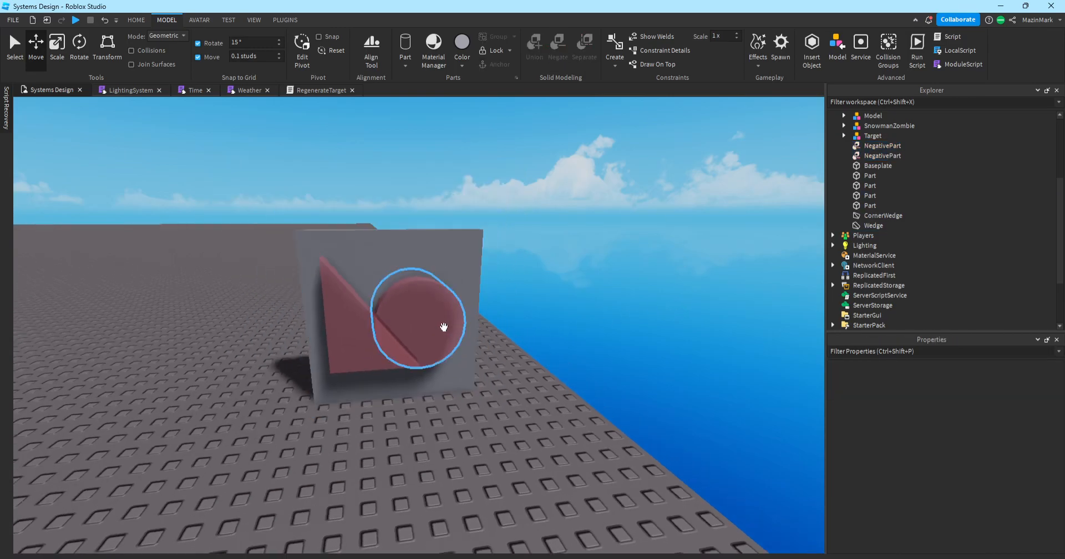
key(w)
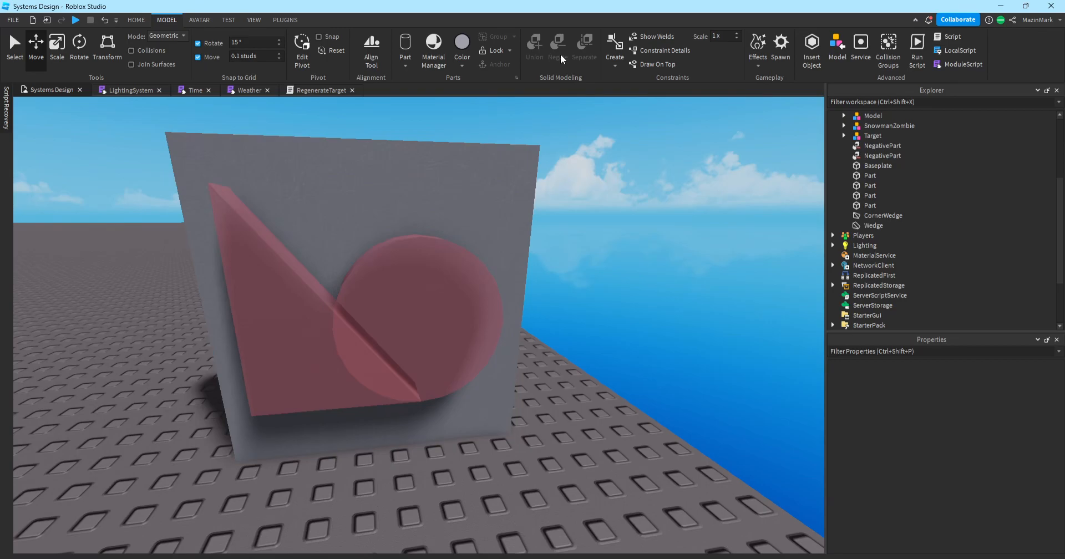
Select the red wedge, red cylinder and grey wall together.
click(308, 302)
ctrl+click(387, 270)
ctrl+click(432, 165)
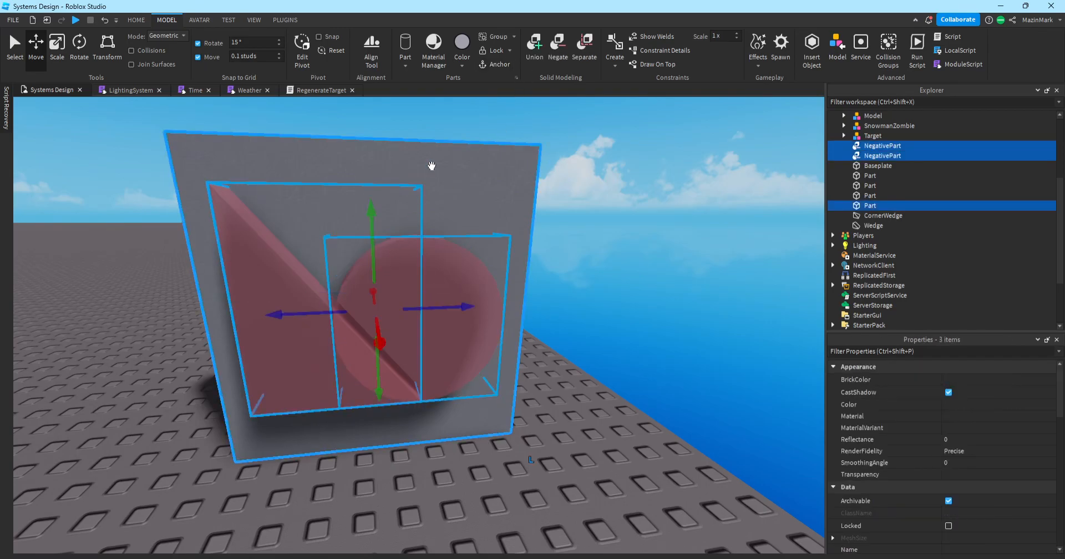
scroll(584, 179, down, 5)
drag(304, 178, 503, 399)
click(458, 368)
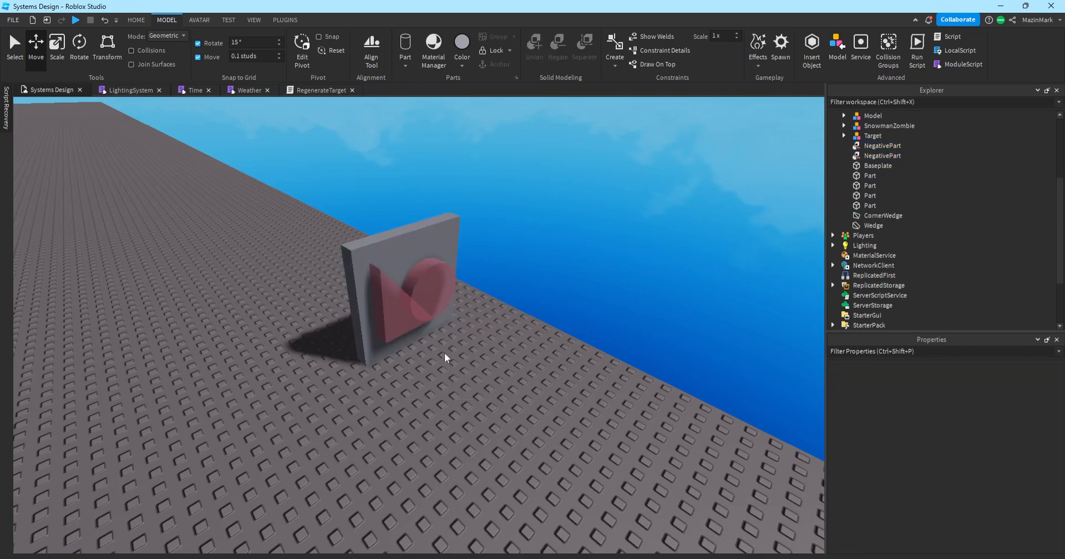
drag(446, 323, 506, 367)
click(520, 397)
scroll(524, 401, up, 4)
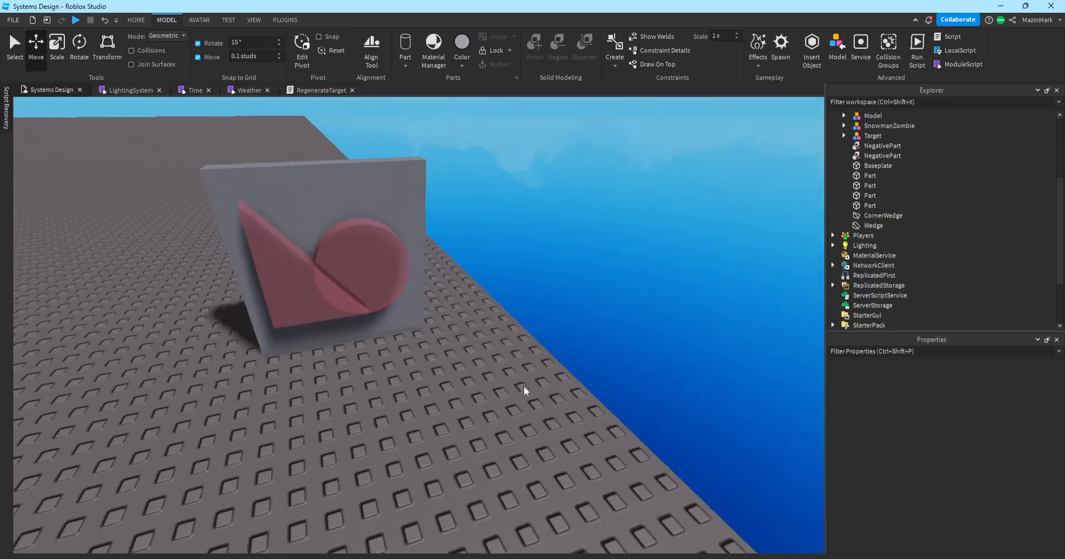
click(286, 272)
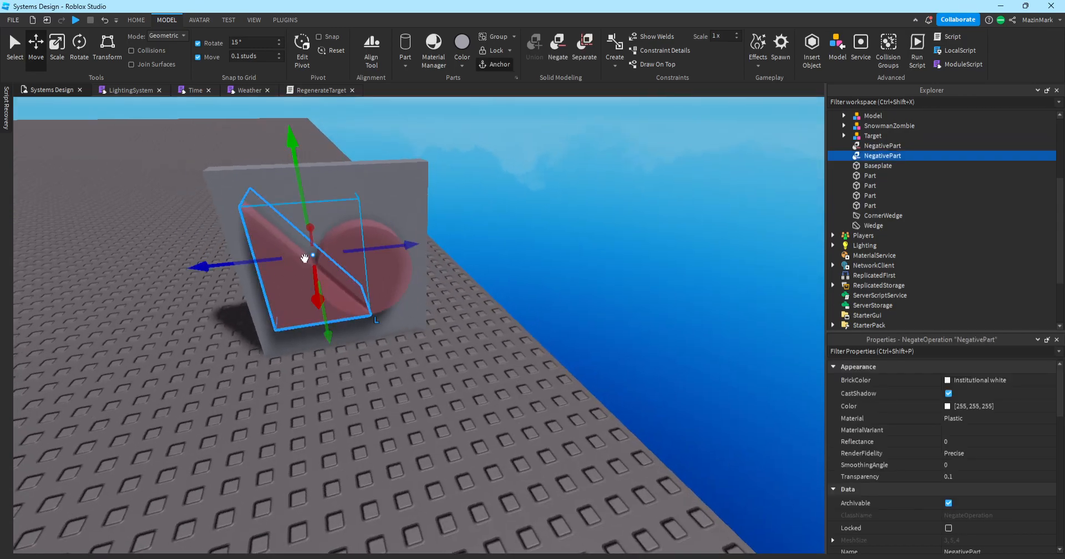
ctrl+click(381, 175)
scroll(524, 205, up, 5)
scroll(524, 205, down, 5)
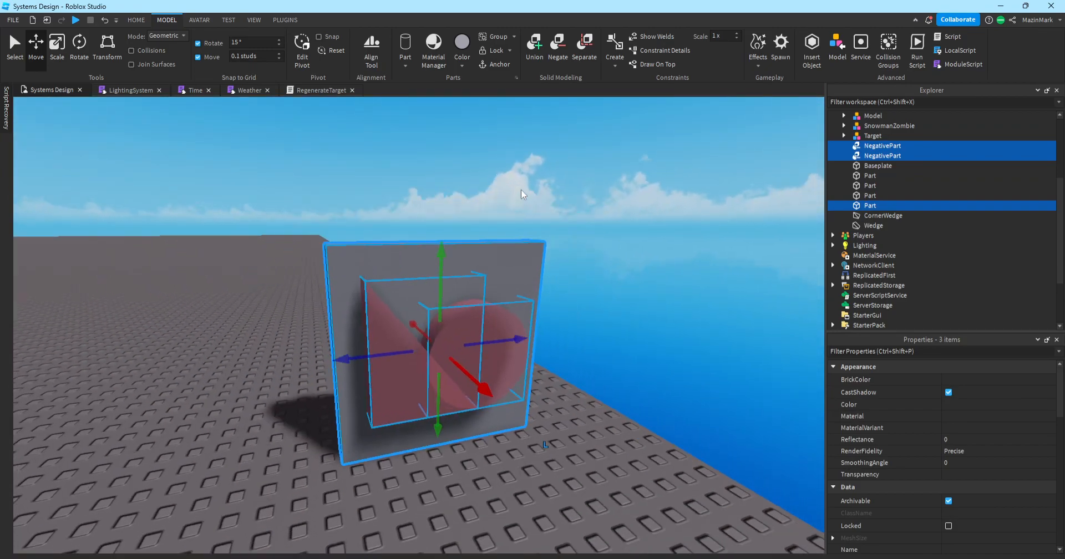
Cut the red shapes out of the wall to form a Union, then step the camera back.
click(541, 60)
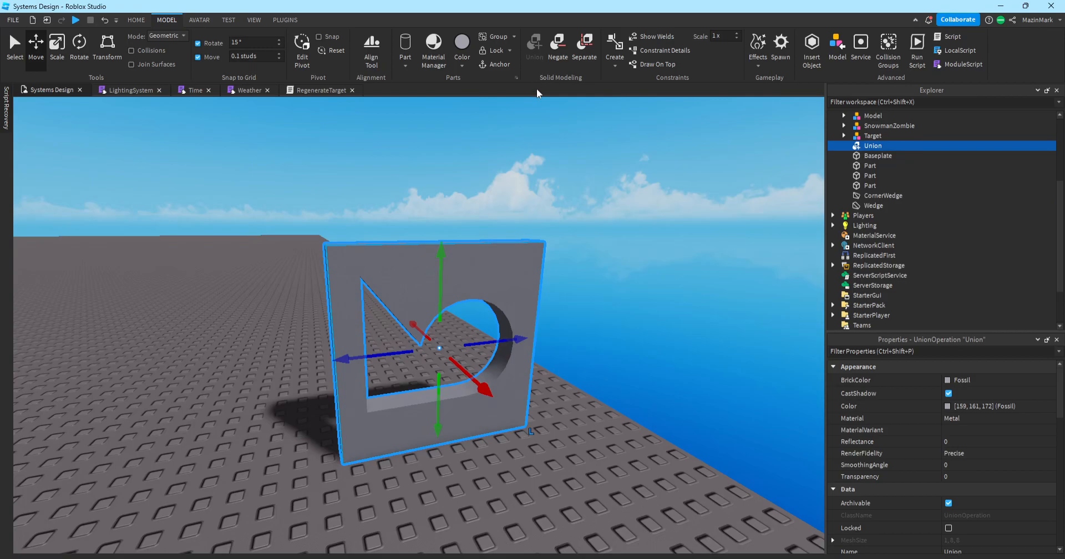
click(623, 276)
key(w)
right_drag(630, 284, 630, 284)
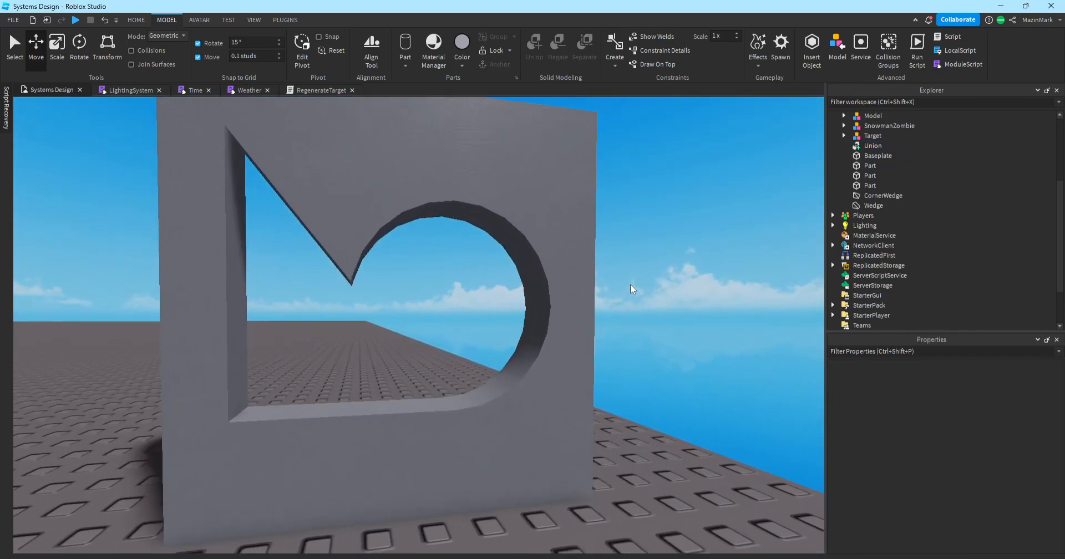
key(e)
key(s)
Rotate and tilt the Union wall in 90-degree increments with Ctrl+R and Ctrl+T.
click(528, 271)
key(ctrl+r)
key(ctrl+t)
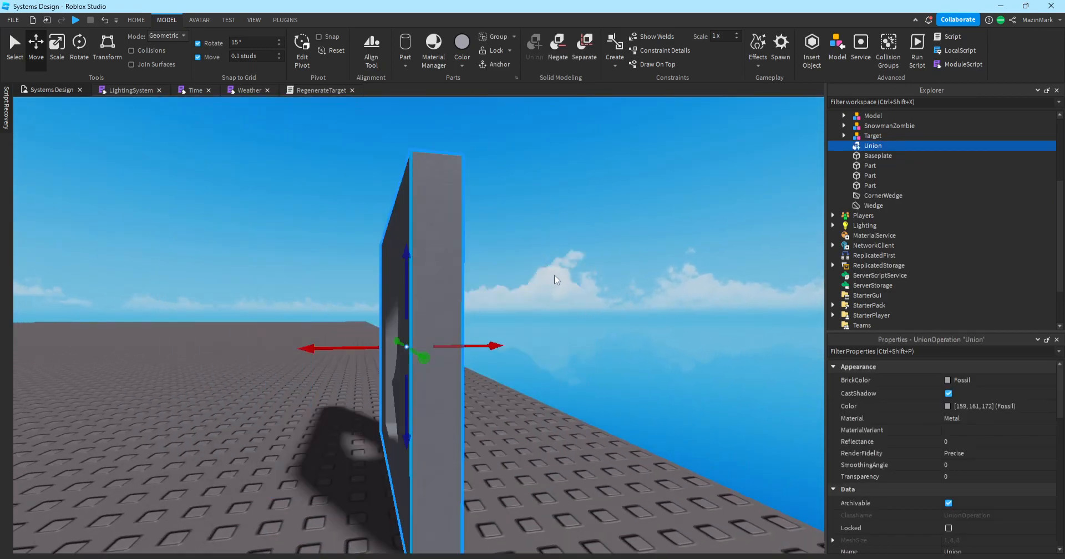
key(ctrl+r)
key(ctrl+r)
key(ctrl+r)
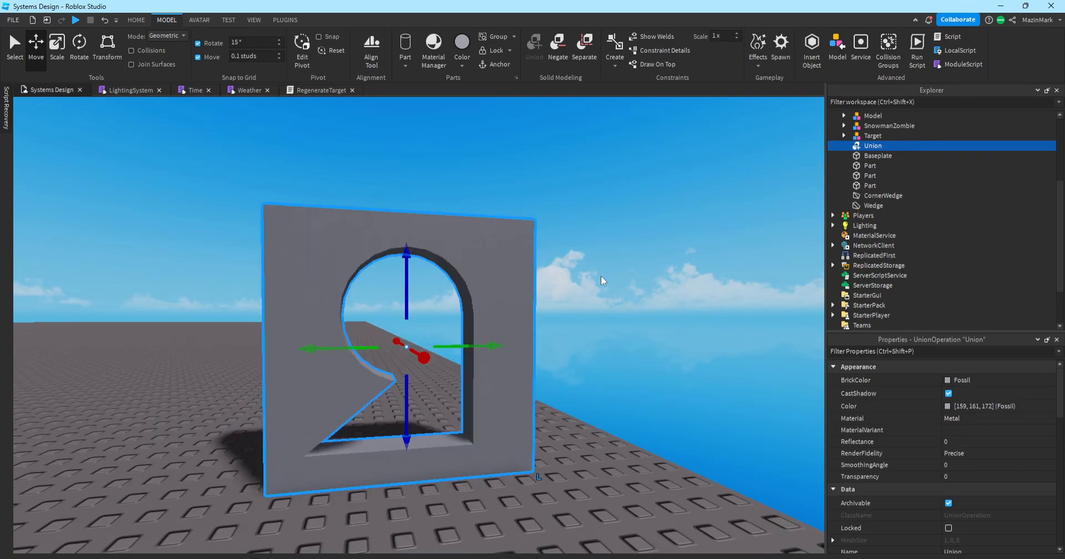
key(ctrl+t)
Tilt the Union another 90 degrees and fly the camera in close to it.
key(ctrl+t)
click(601, 276)
key(s)
right_drag(597, 279, 598, 279)
key(d)
click(442, 322)
key(ctrl+t)
click(538, 365)
key(d)
right_drag(537, 365, 537, 366)
key(a)
key(d)
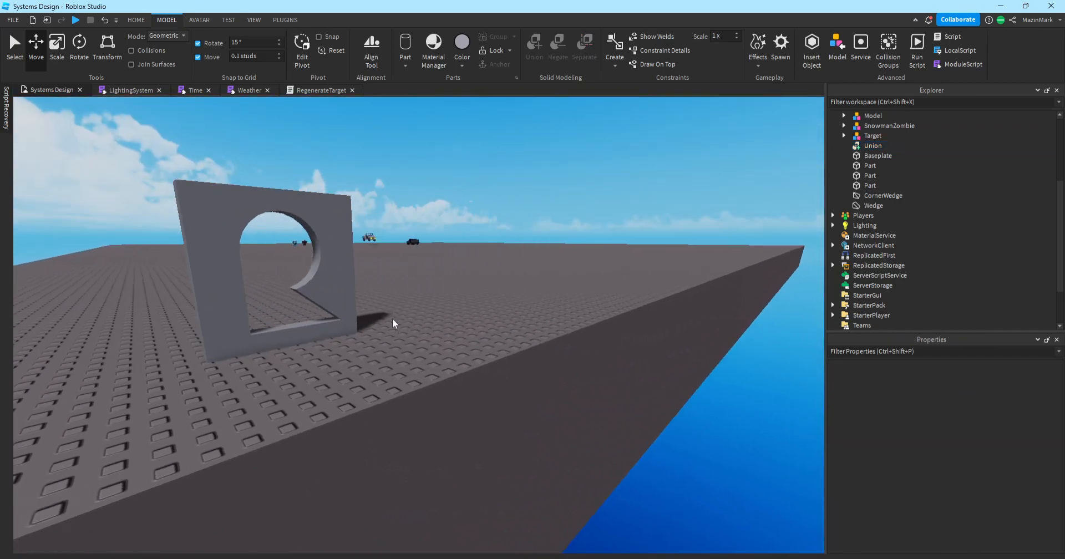
key(w)
key(a)
key(e)
key(q)
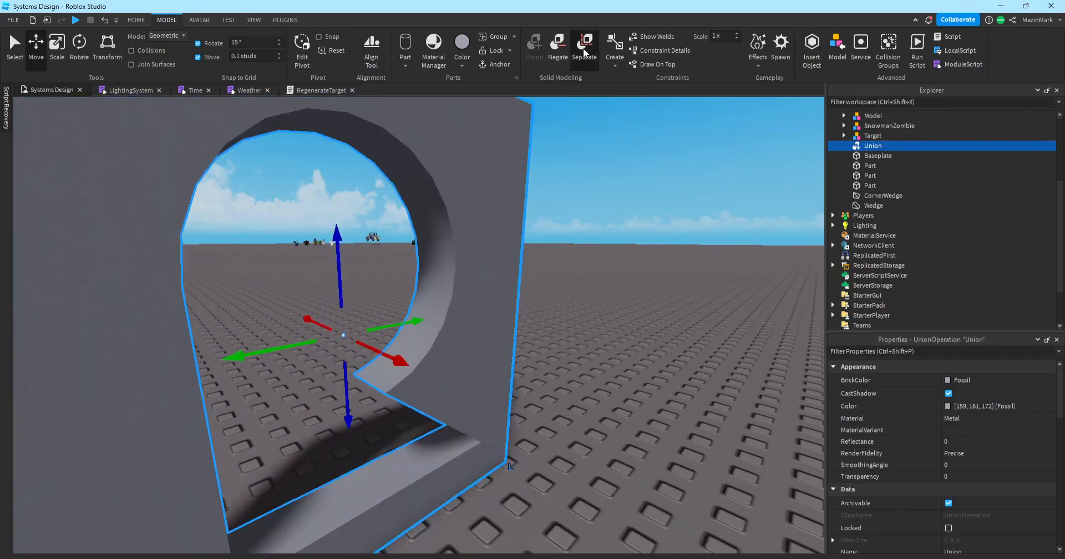
Separate the Union, select the wall and both cut shapes, and re-union them.
click(584, 47)
click(604, 230)
key(s)
key(e)
right_drag(544, 431, 544, 431)
drag(543, 459, 333, 250)
click(567, 254)
Rotate the Union wall 90 degrees and drag it along the baseplate.
right_drag(567, 254, 551, 281)
key(a)
click(460, 275)
key(ctrl+r)
click(597, 267)
key(w)
drag(552, 284, 534, 325)
key(d)
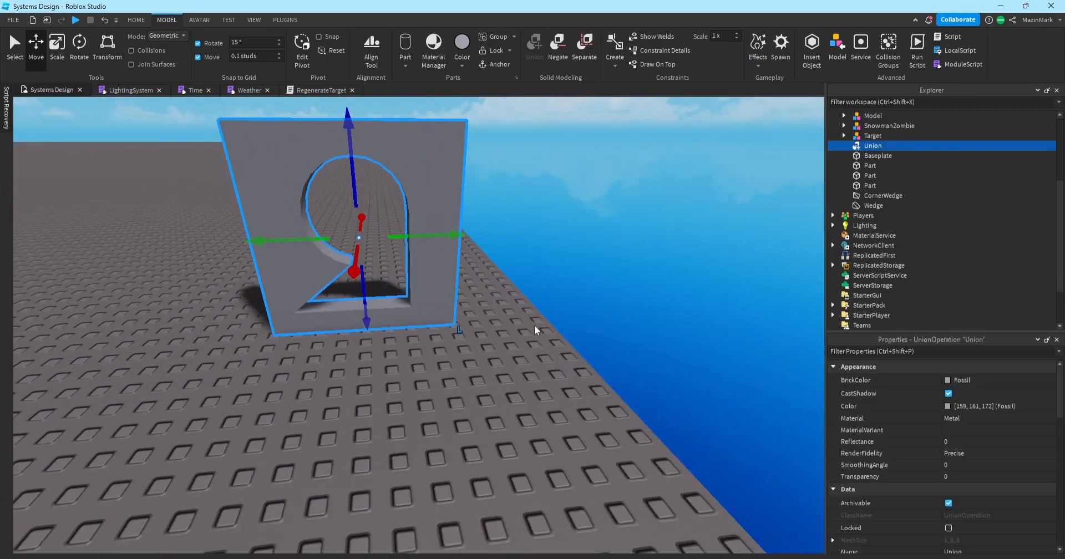
drag(445, 309, 509, 329)
click(621, 301)
Fly the camera back and forth across the baseplate to look through the arch.
right_drag(621, 301, 621, 302)
key(s)
key(a)
key(w)
key(s)
key(w)
key(w)
right_drag(454, 265, 455, 265)
key(w)
key(e)
key(w)
key(w)
key(w)
key(s)
key(s)
key(w)
key(s)
key(s)
Circle the camera around the arch and tilt down onto it from above.
key(w)
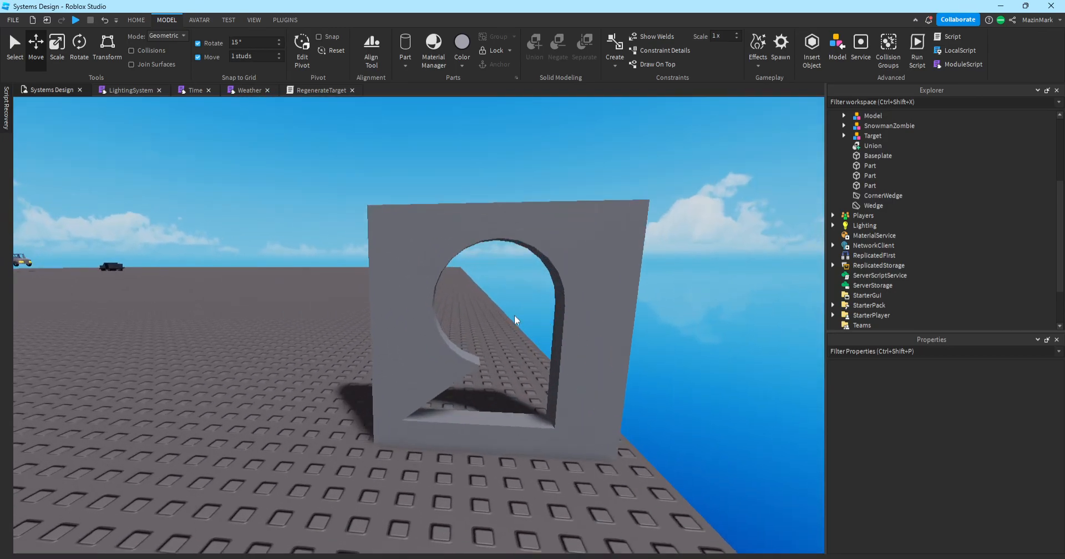
key(s)
key(s)
key(a)
key(w)
right_drag(348, 312, 348, 312)
key(d)
key(e)
key(q)
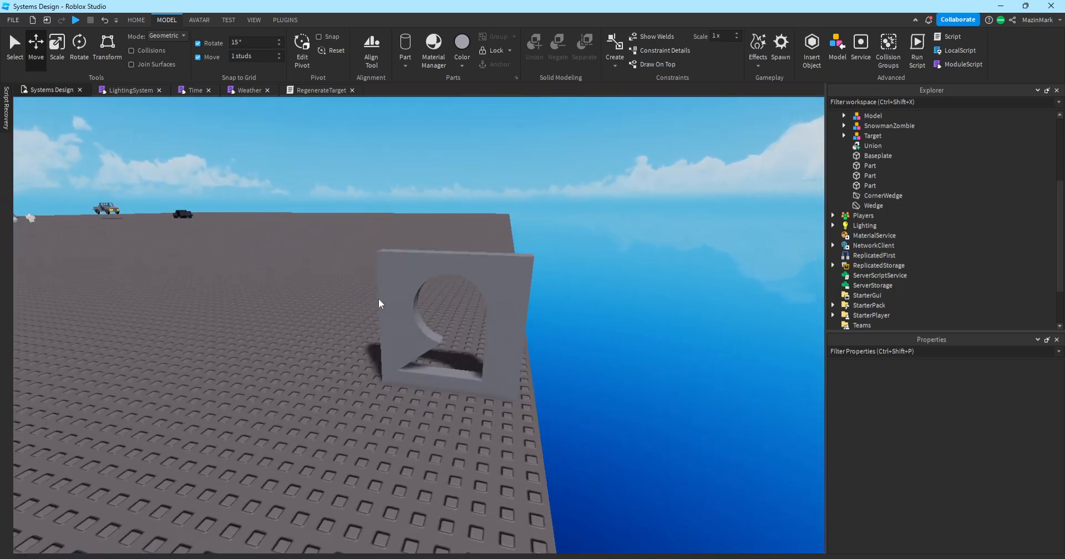
key(d)
right_drag(401, 251, 402, 251)
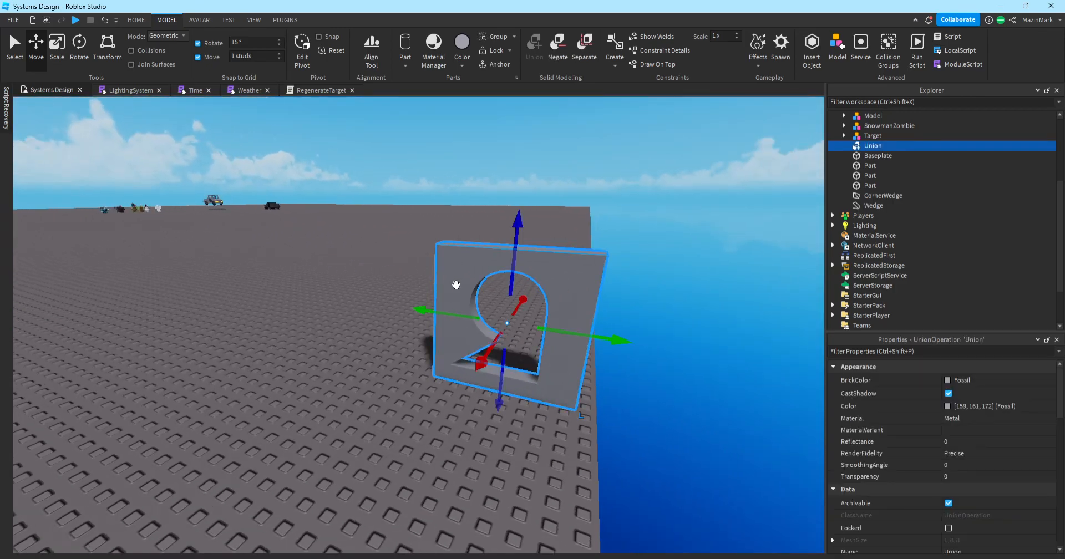
right_drag(456, 285, 456, 285)
key(a)
Fly in close to the arch's front, then pull the camera far back.
click(415, 256)
key(d)
key(w)
key(q)
right_drag(405, 257, 405, 255)
key(s)
key(w)
key(e)
key(s)
Focus on the Union arch wall and drag it to the baseplate edge.
key(s)
key(s)
key(q)
click(425, 295)
key(f)
right_drag(416, 326, 416, 326)
key(w)
drag(404, 358, 418, 423)
key(s)
click(443, 466)
key(d)
right_drag(440, 465, 477, 465)
key(s)
key(a)
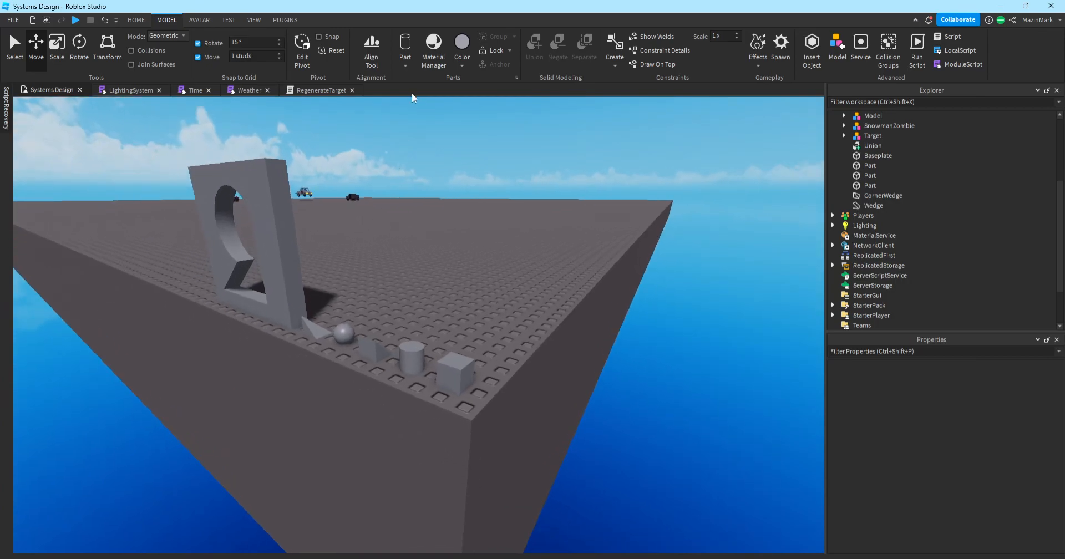
Look through the alignment options and the Home, Model and Avatar ribbon tabs.
click(360, 48)
click(361, 47)
click(197, 20)
click(166, 20)
click(141, 20)
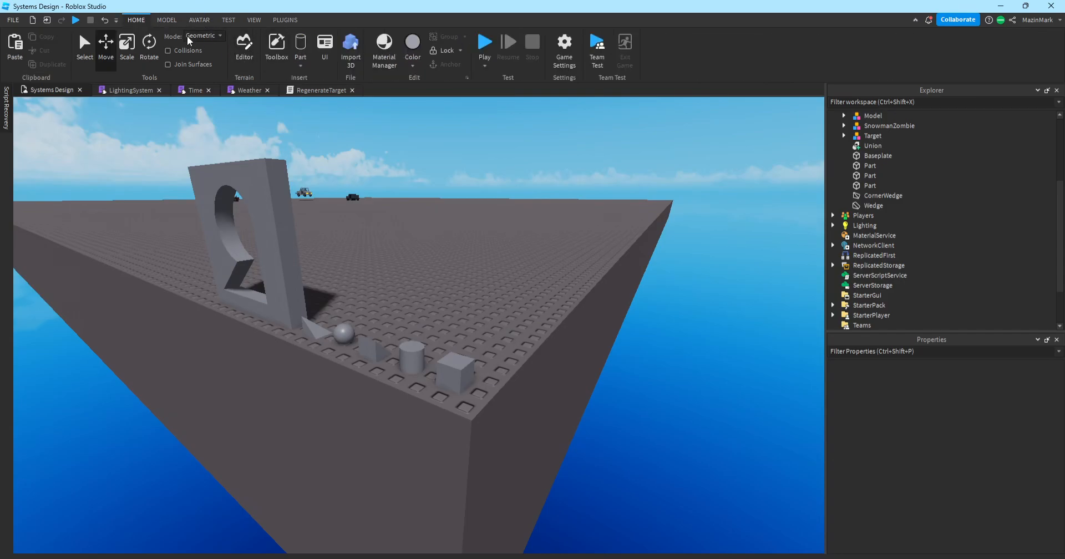
scroll(369, 209, up, 5)
click(167, 20)
click(199, 20)
Show the Explorer from the View tab, narrow it, and dock Properties on the left.
click(255, 20)
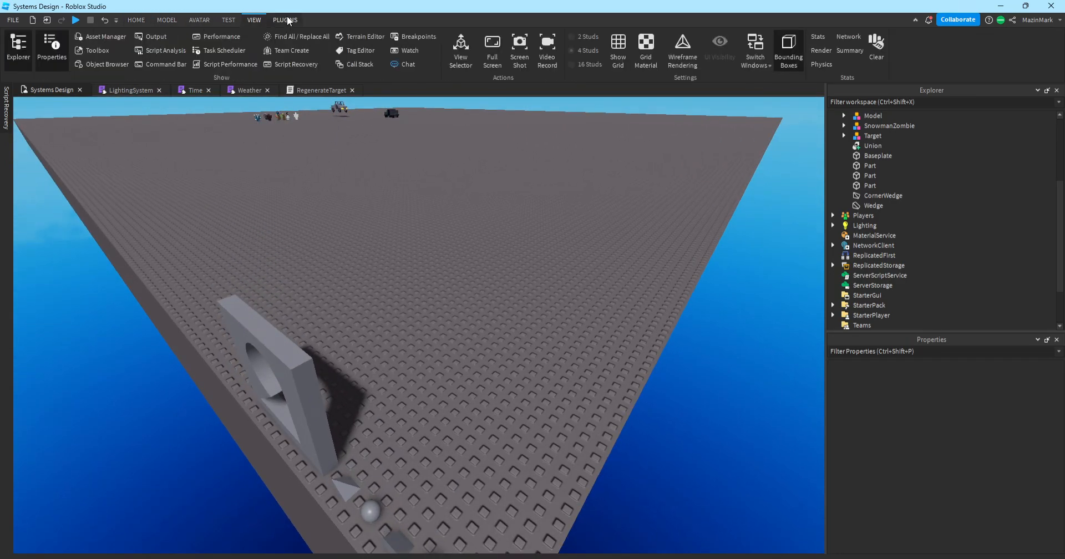
key(w)
right_drag(691, 165, 691, 165)
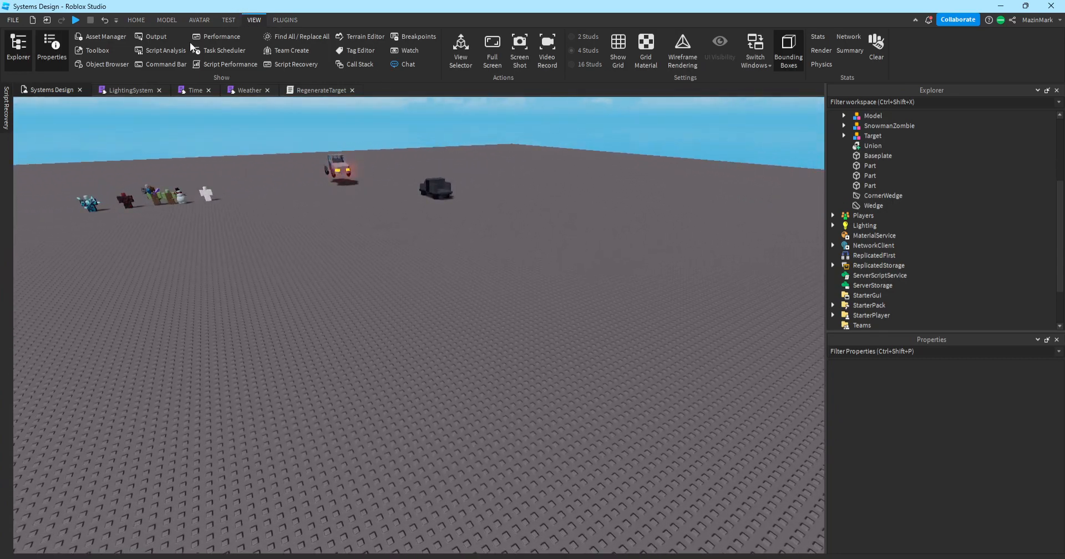
click(29, 56)
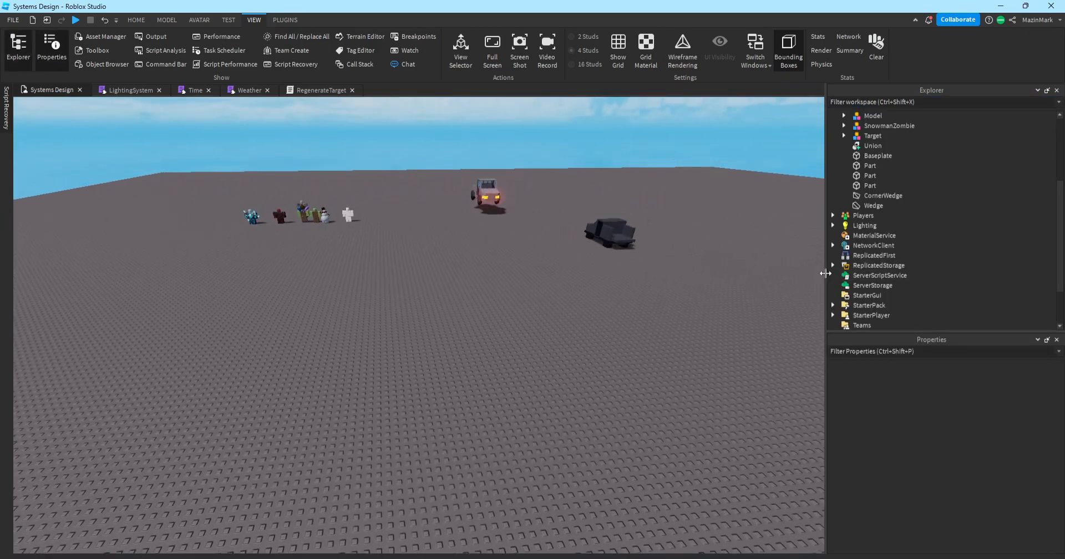
drag(826, 269, 848, 270)
drag(943, 339, 395, 324)
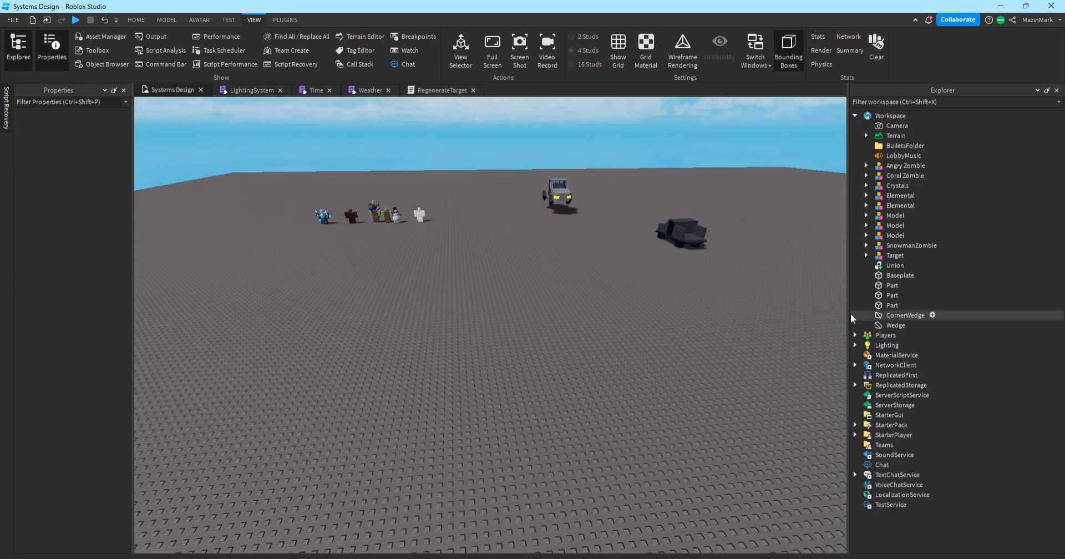
Narrow the Explorer panel and widen the left-docked Properties panel.
drag(850, 314, 894, 321)
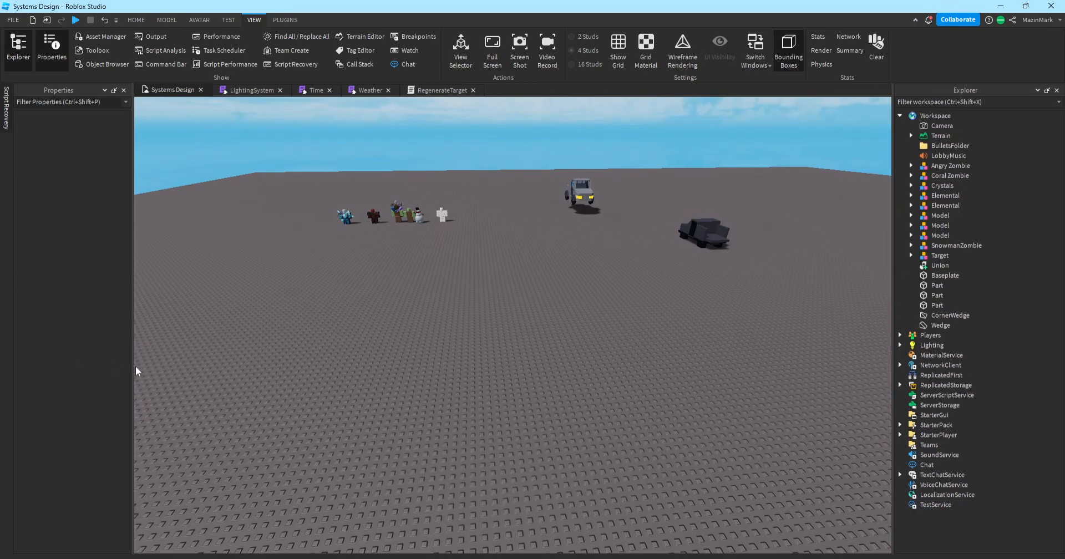
drag(133, 366, 137, 366)
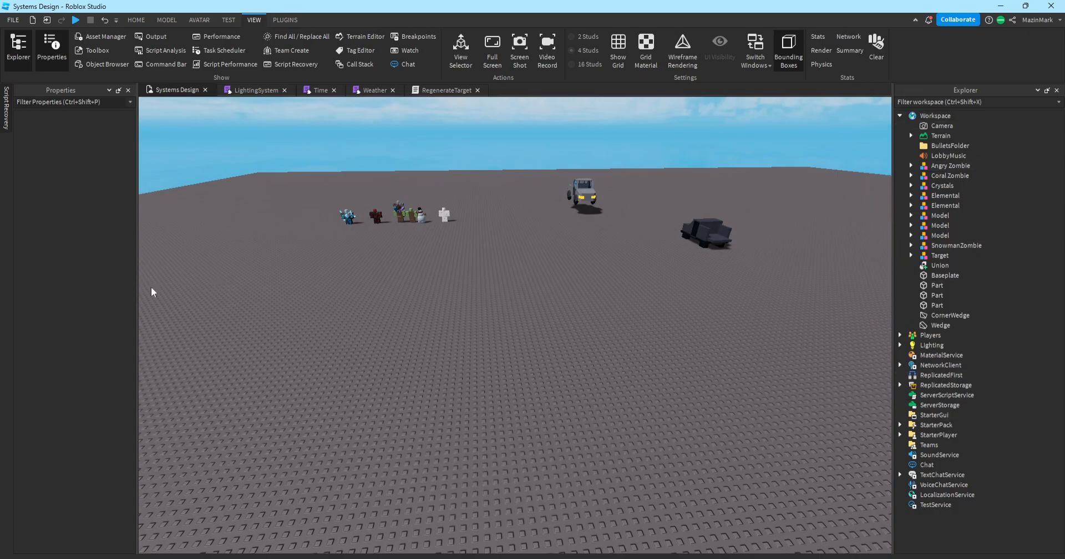
drag(138, 287, 157, 290)
click(893, 268)
Fly the camera past the zombies toward the arch at the baseplate corner.
key(w)
key(e)
key(d)
right_drag(781, 238, 781, 238)
key(w)
right_drag(743, 205, 743, 204)
key(w)
key(w)
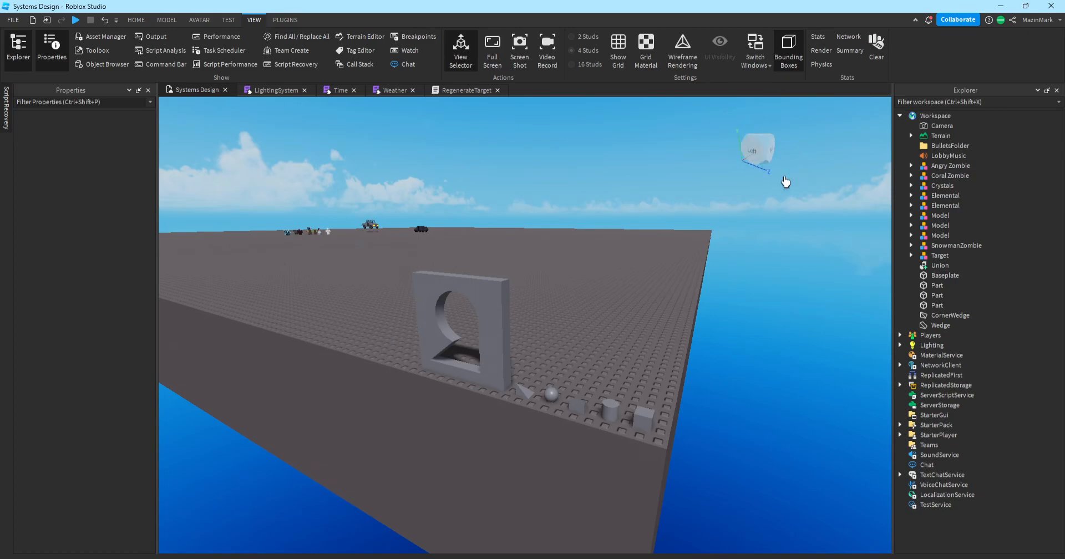
Use View Selector faces for side and raised views, then frame the arch along the edge.
click(756, 173)
click(763, 162)
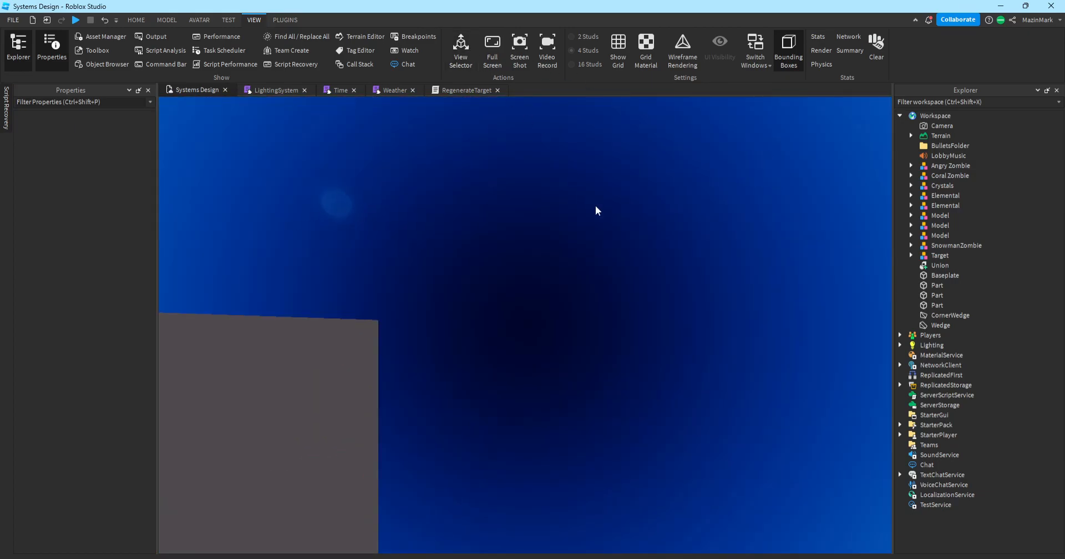
right_drag(586, 205, 587, 205)
key(s)
key(w)
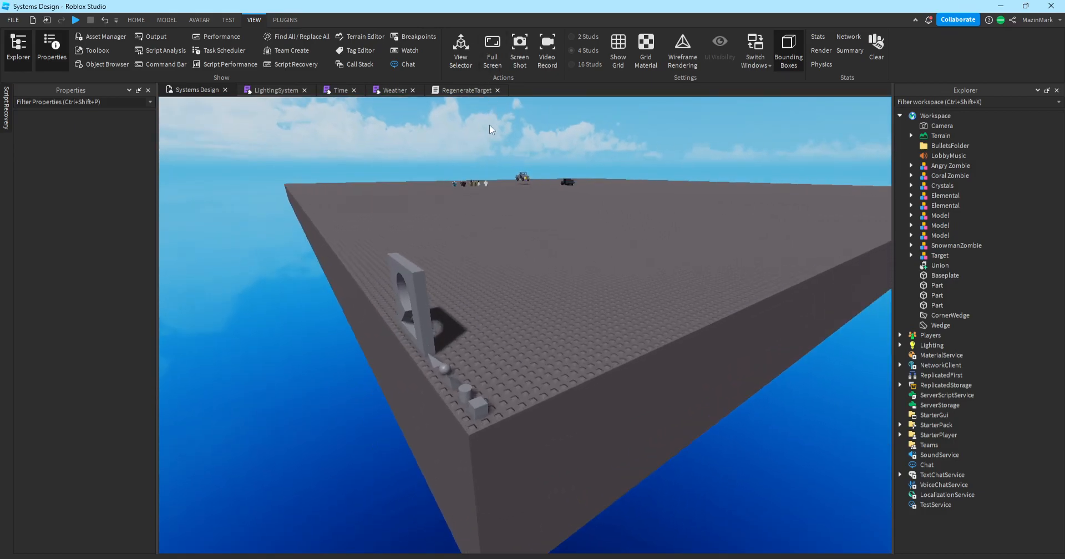
key(a)
key(s)
key(d)
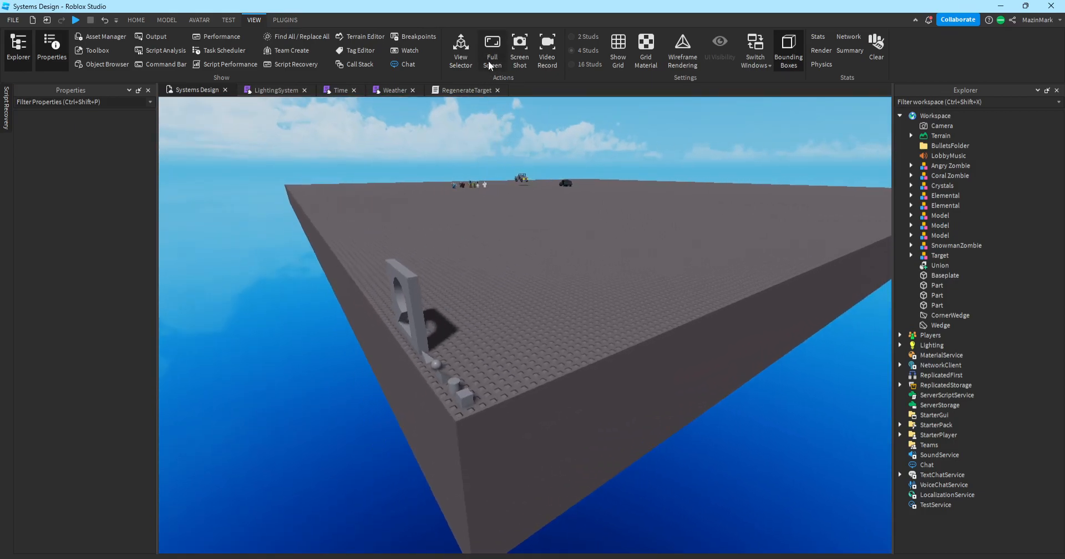
key(a)
key(w)
key(d)
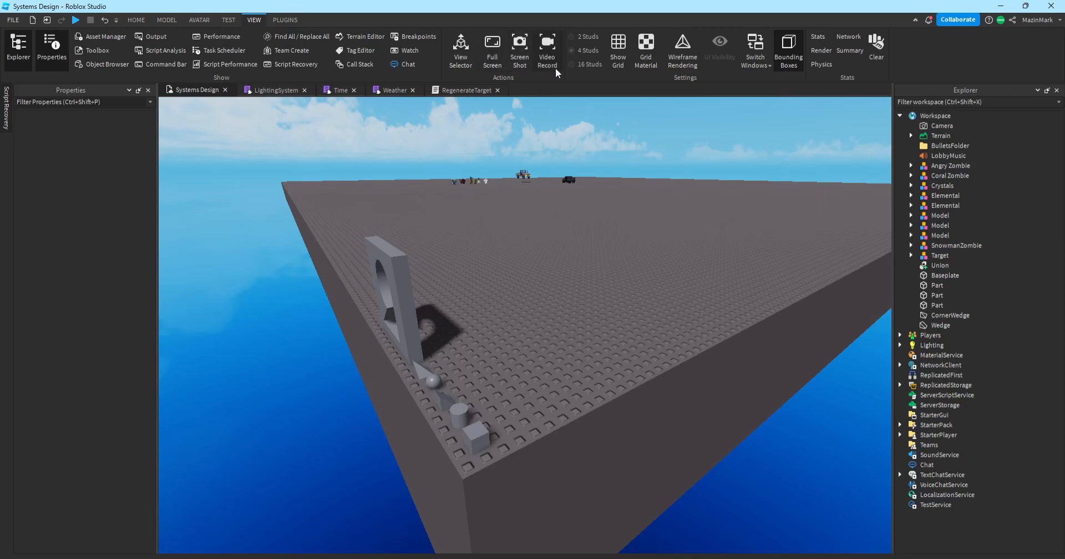
Turn on the checkered Grid Material and grid lines across the baseplate.
click(647, 58)
click(613, 49)
click(612, 47)
click(618, 53)
click(634, 52)
click(638, 49)
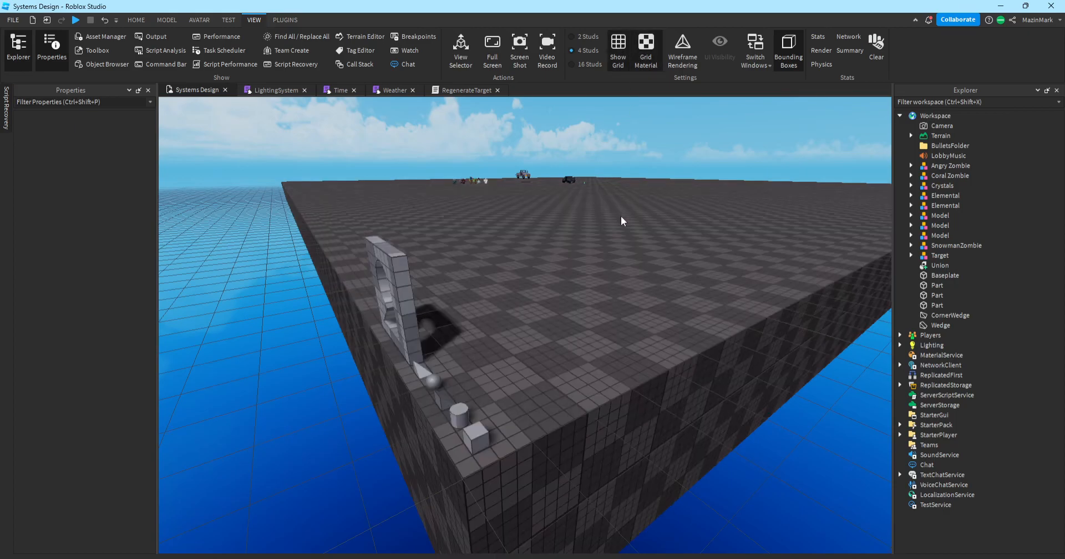
Set the grid spacing to 2 studs and fly the view toward the truck.
right_drag(620, 215, 593, 224)
key(w)
click(571, 64)
click(577, 38)
click(585, 51)
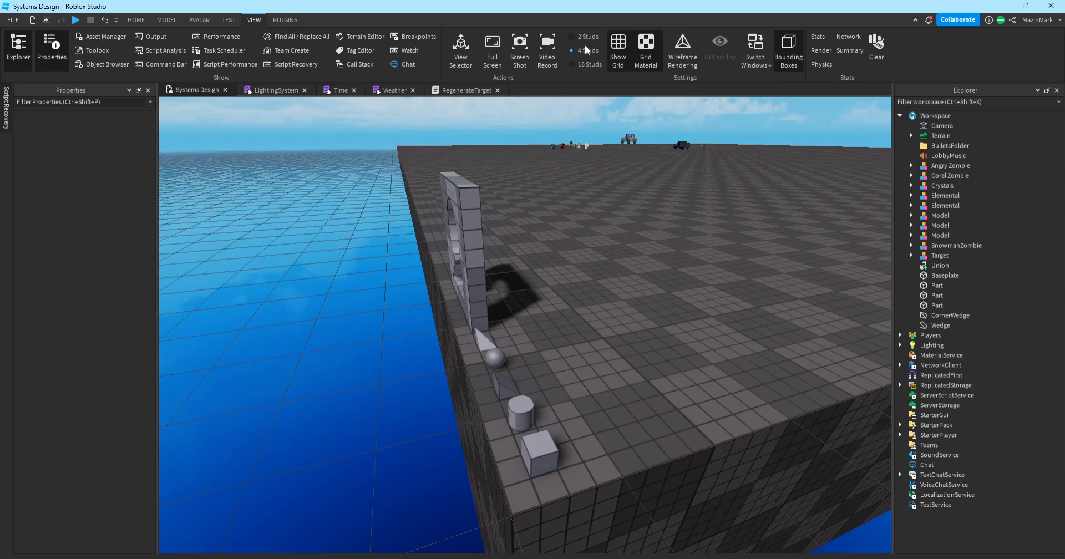
click(586, 41)
key(a)
right_drag(660, 157, 684, 144)
key(w)
key(w)
key(w)
key(d)
key(w)
click(616, 49)
key(w)
click(679, 53)
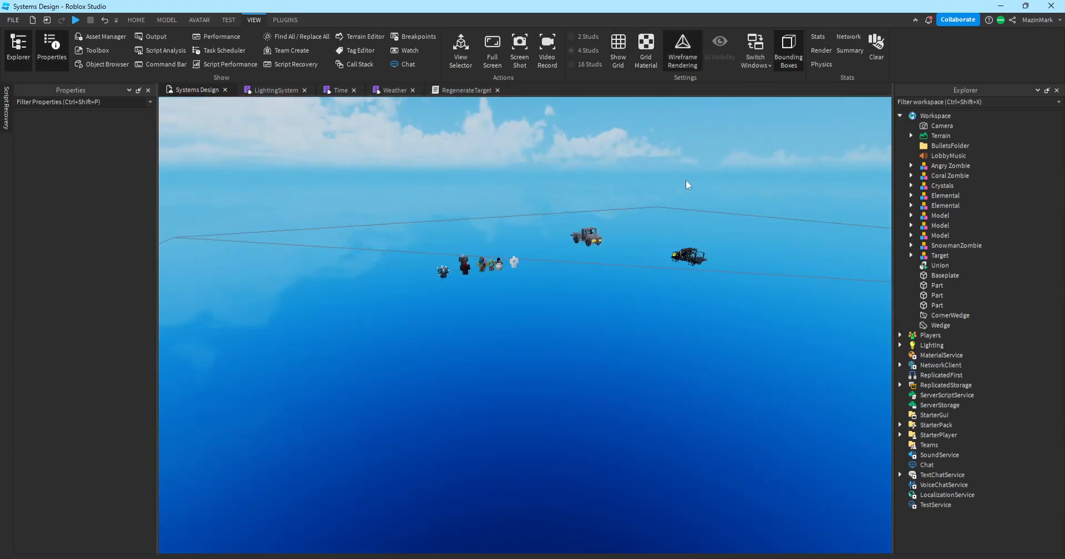
key(w)
key(w)
right_drag(684, 179, 685, 180)
key(w)
key(w)
key(s)
key(w)
key(s)
key(w)
key(s)
key(w)
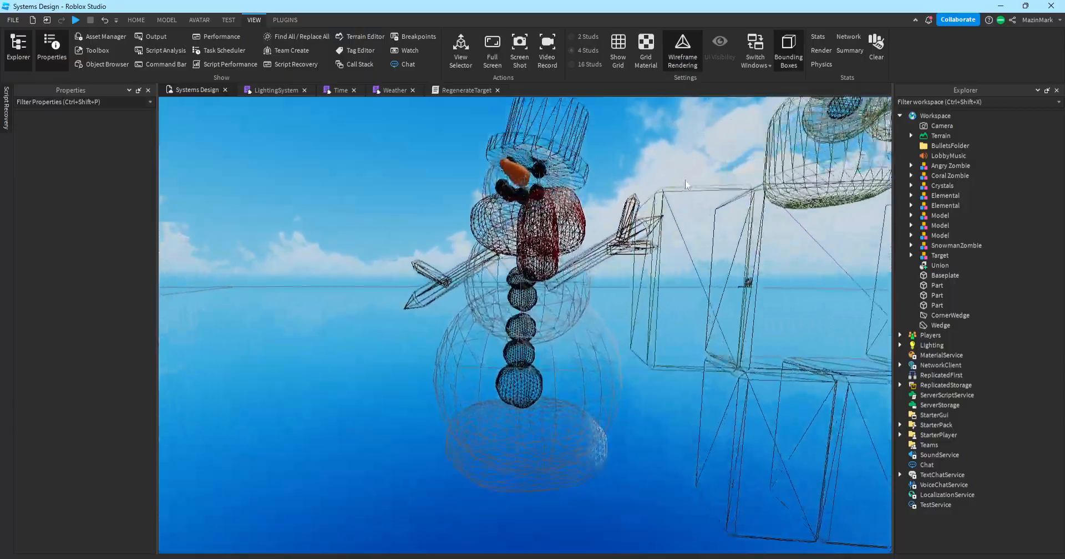
key(e)
key(q)
key(e)
key(q)
key(s)
key(e)
key(e)
key(q)
key(e)
key(w)
key(s)
right_drag(685, 180, 685, 180)
key(d)
key(w)
key(e)
key(s)
key(q)
key(q)
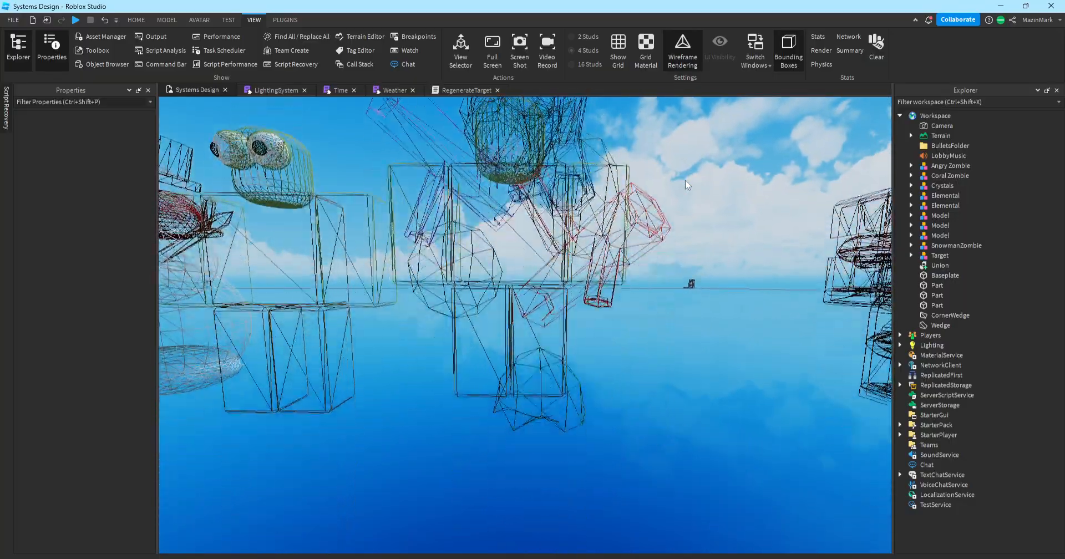
key(e)
key(q)
key(q)
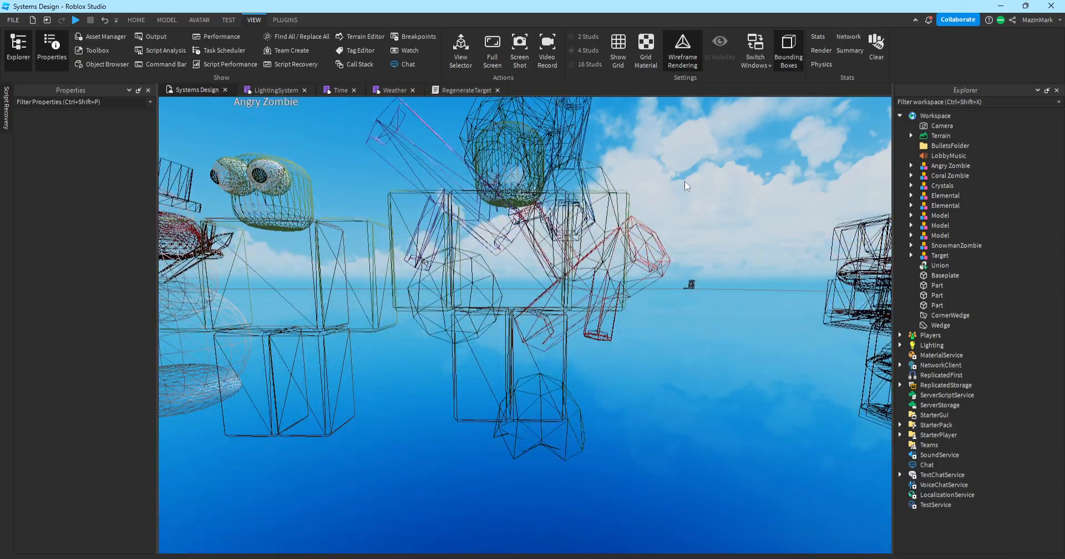
key(w)
key(s)
key(s)
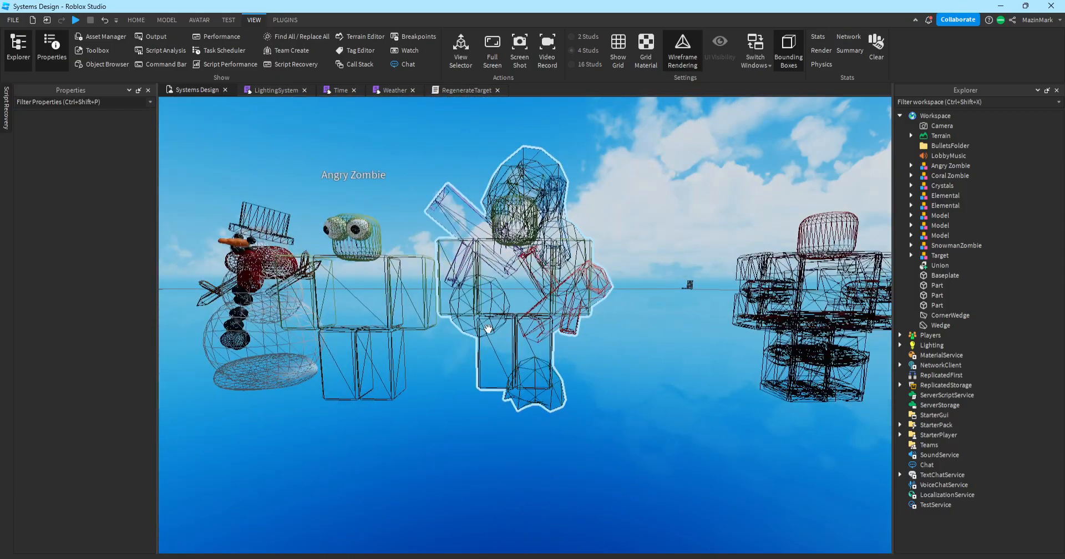
key(w)
key(e)
key(w)
key(q)
key(s)
click(692, 60)
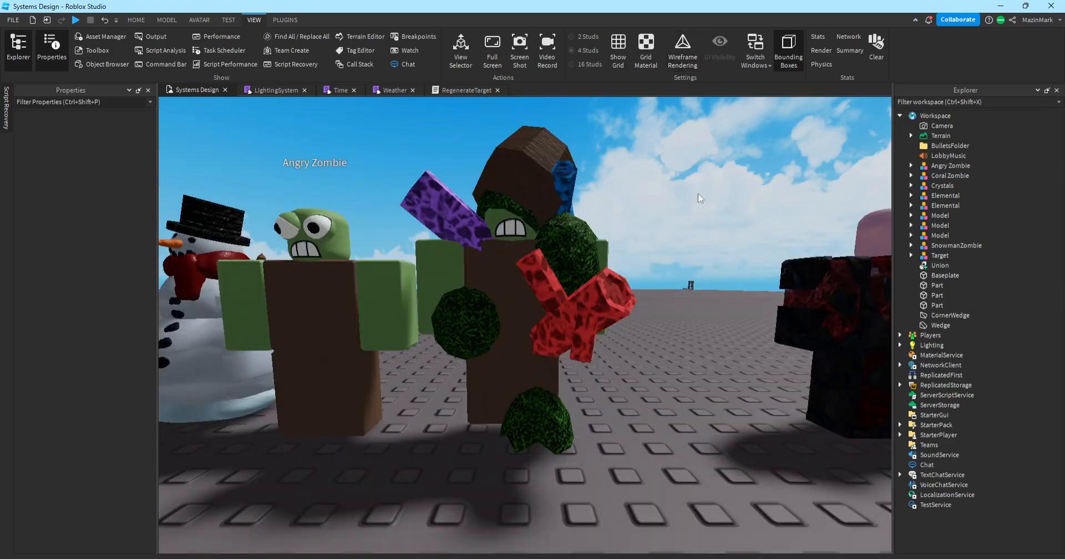
key(a)
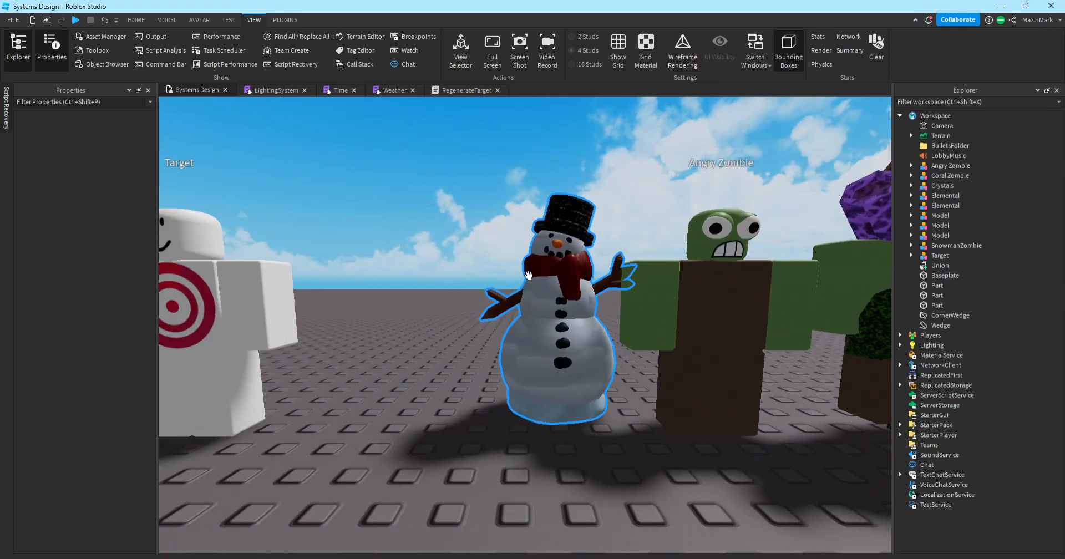
key(d)
click(693, 61)
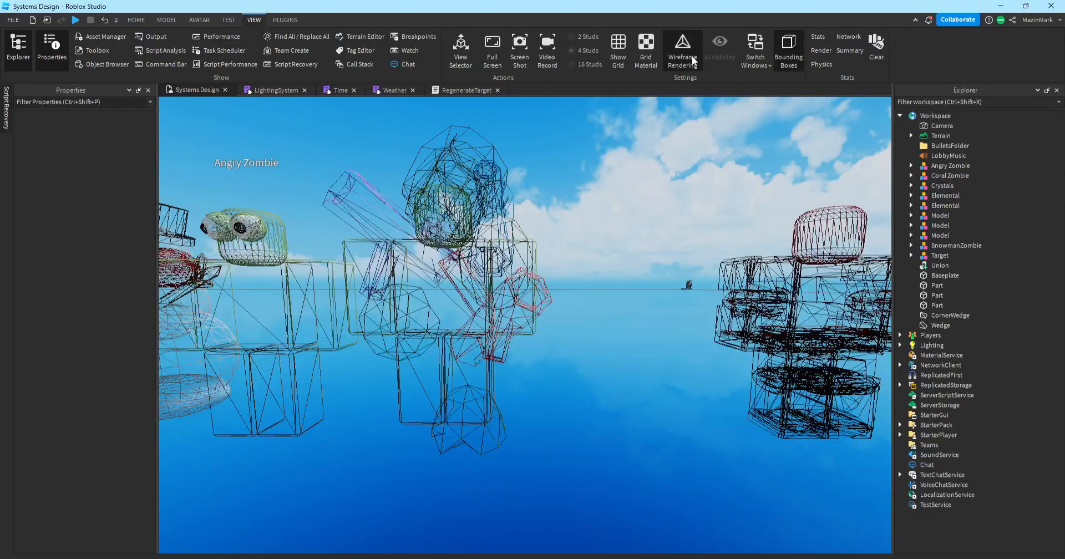
right_drag(556, 253, 553, 244)
key(w)
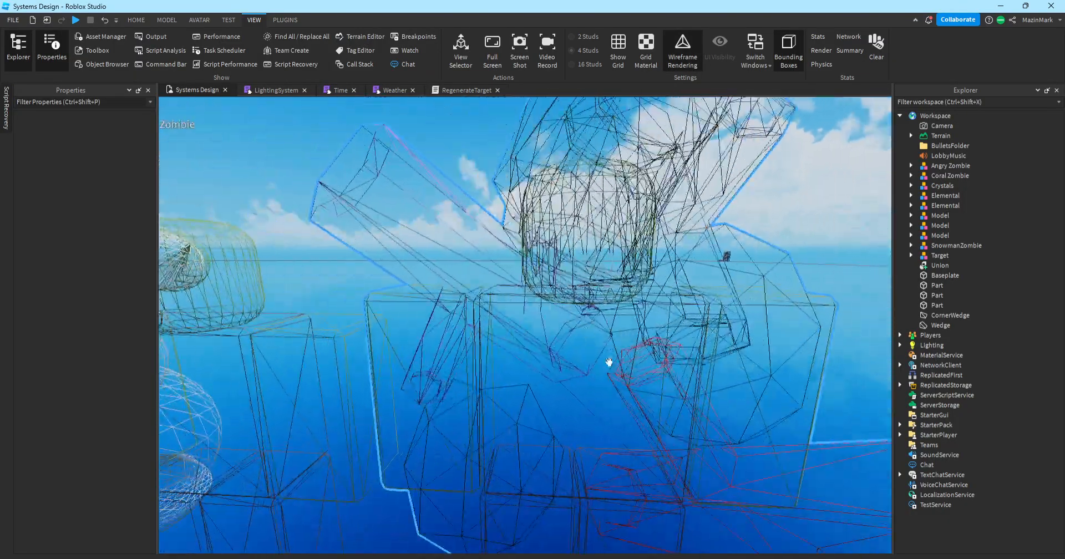
key(q)
key(e)
key(a)
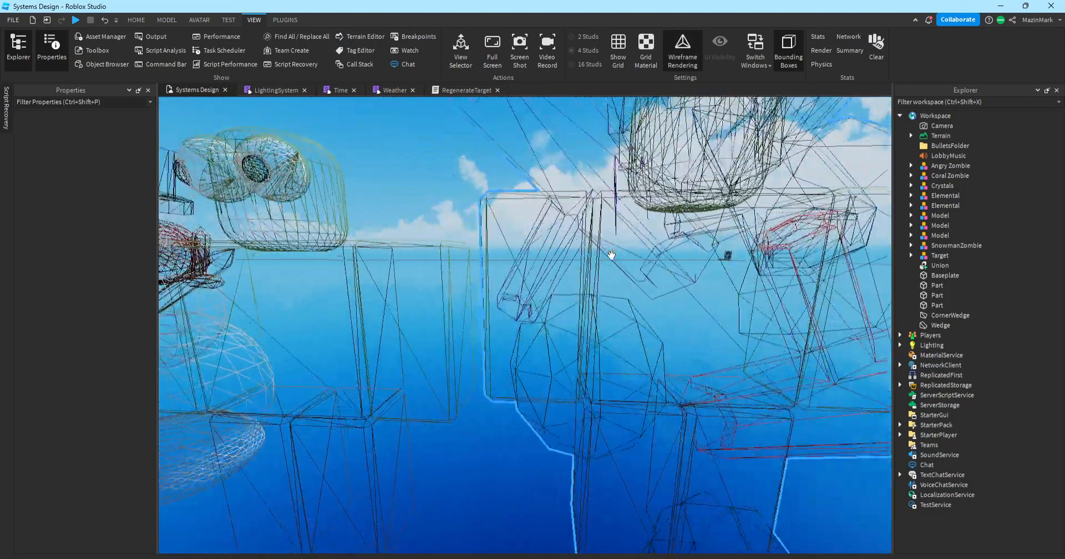
key(s)
right_drag(741, 149, 729, 151)
key(w)
key(w)
key(d)
key(e)
key(a)
key(q)
key(d)
key(a)
click(681, 52)
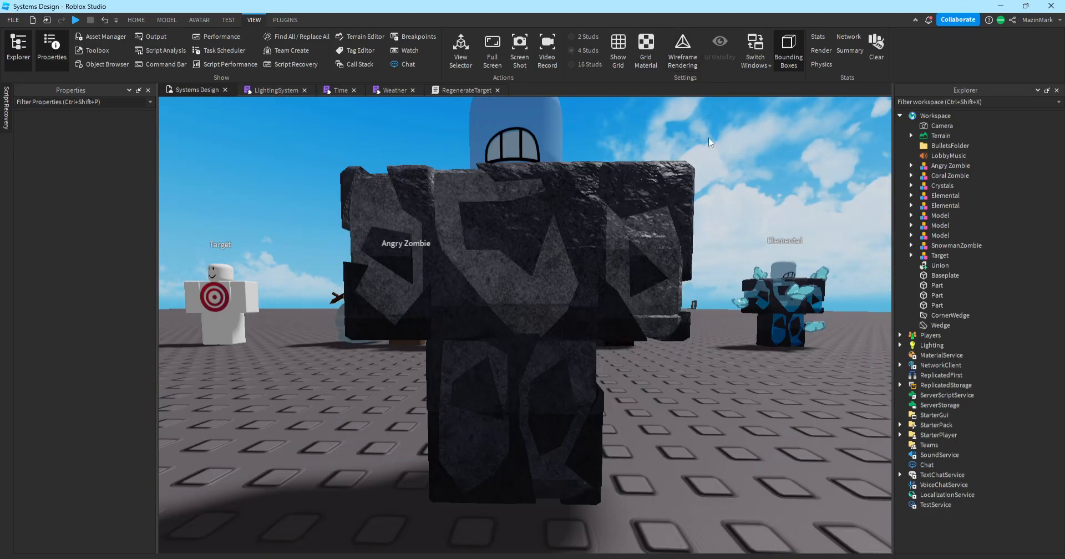
key(s)
key(d)
key(w)
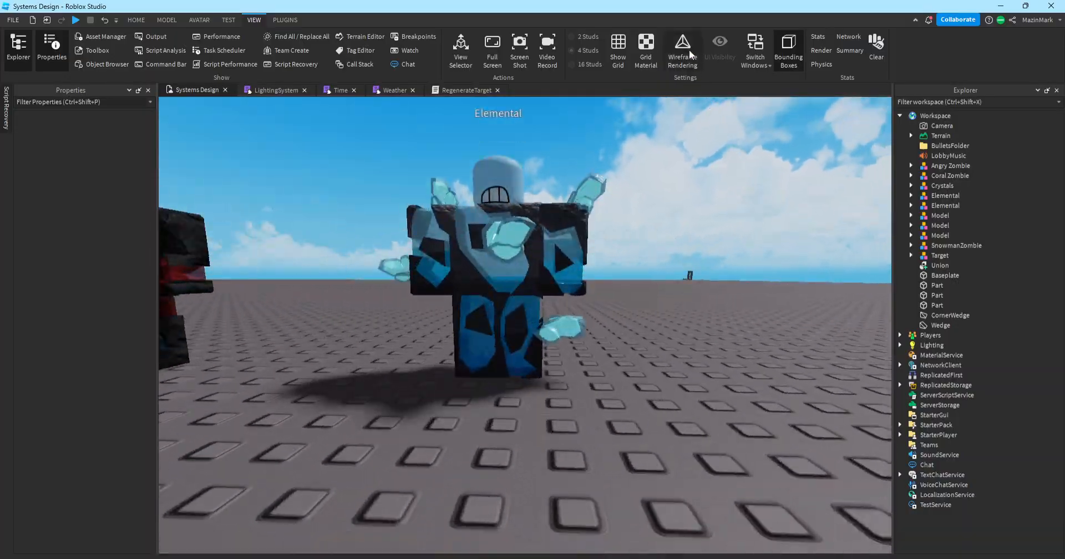
click(682, 48)
key(w)
key(q)
right_drag(690, 196, 691, 196)
key(d)
key(a)
key(d)
key(d)
key(w)
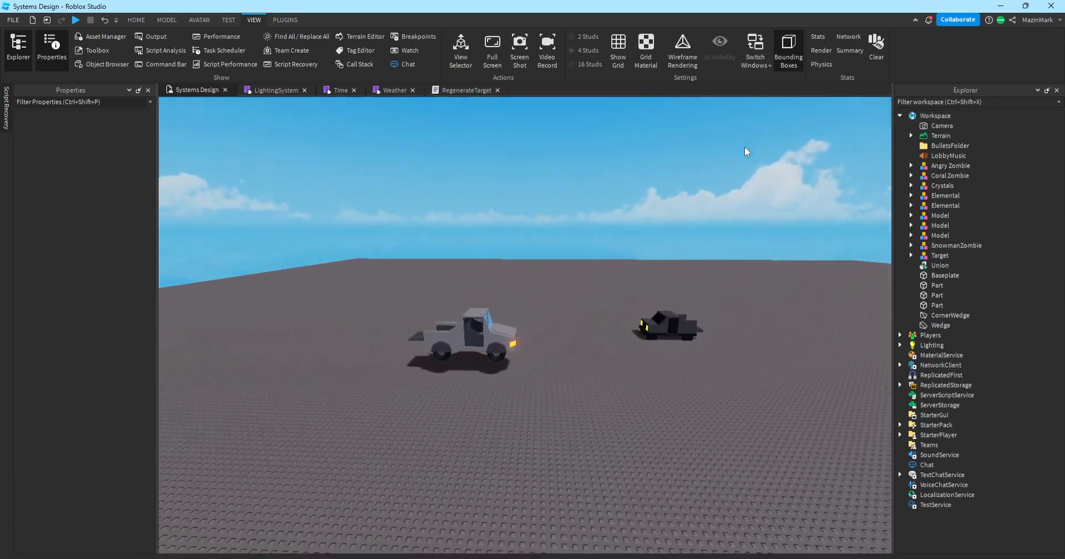
scroll(744, 147, up, 4)
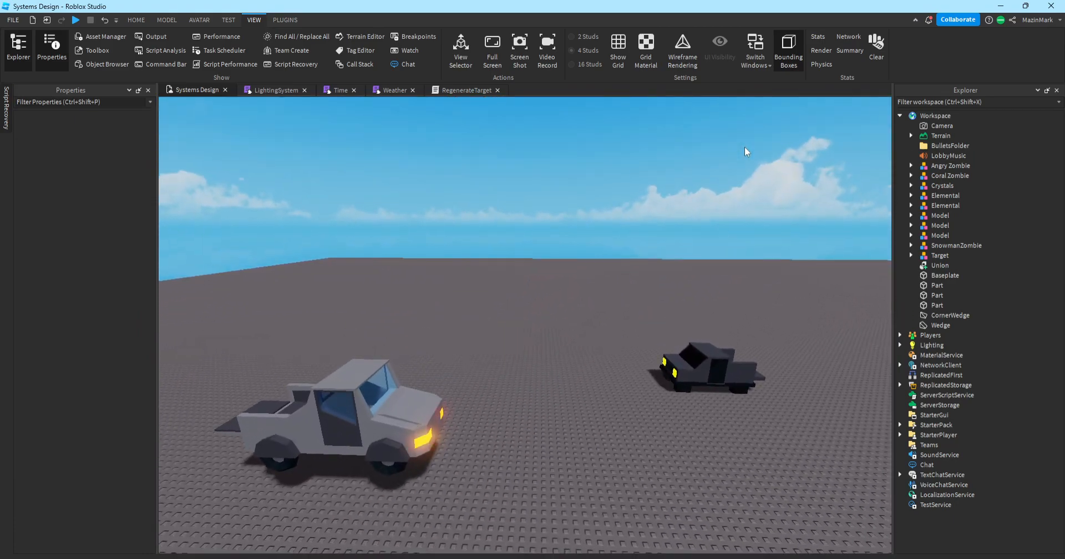
key(d)
right_drag(687, 141, 687, 142)
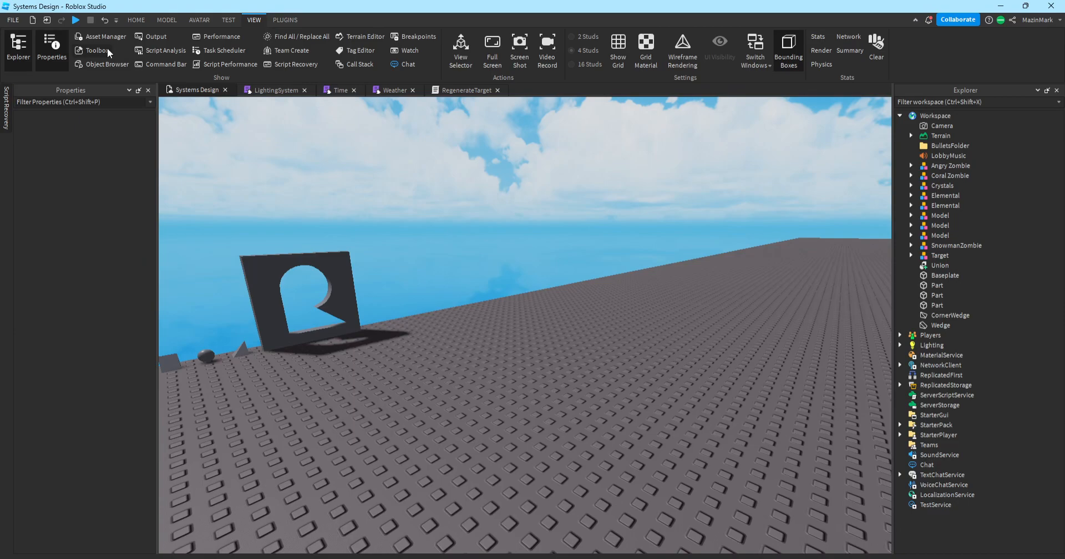
Cycle through the Avatar and Test tabs back to the Model part tools.
click(199, 19)
click(228, 20)
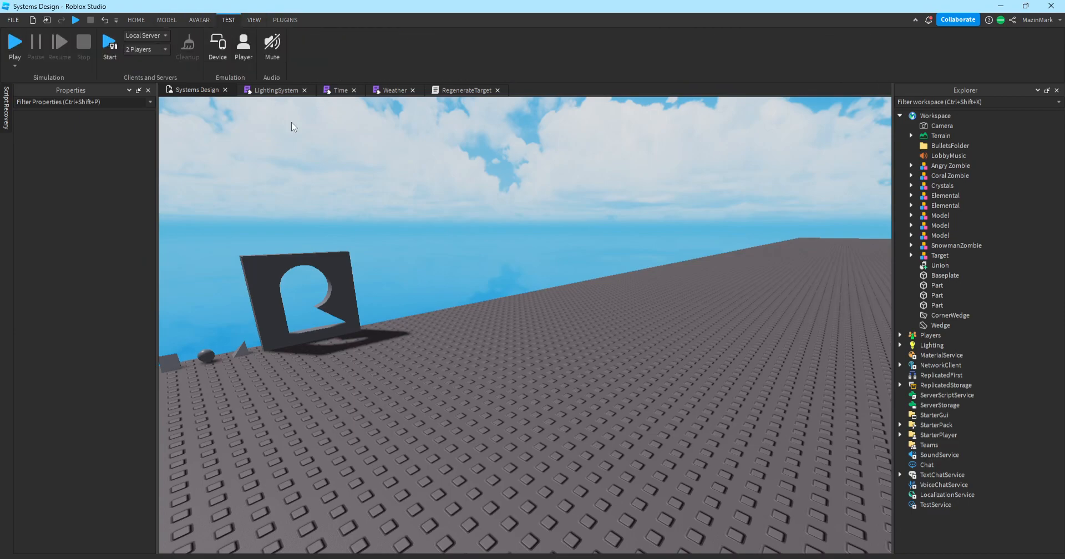
key(a)
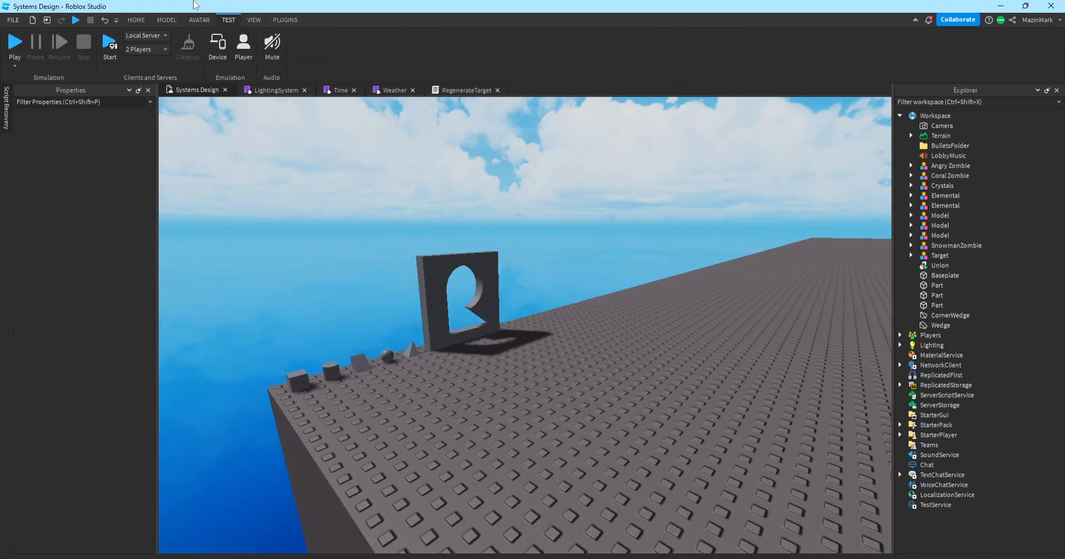
click(167, 20)
right_drag(511, 198, 531, 194)
key(w)
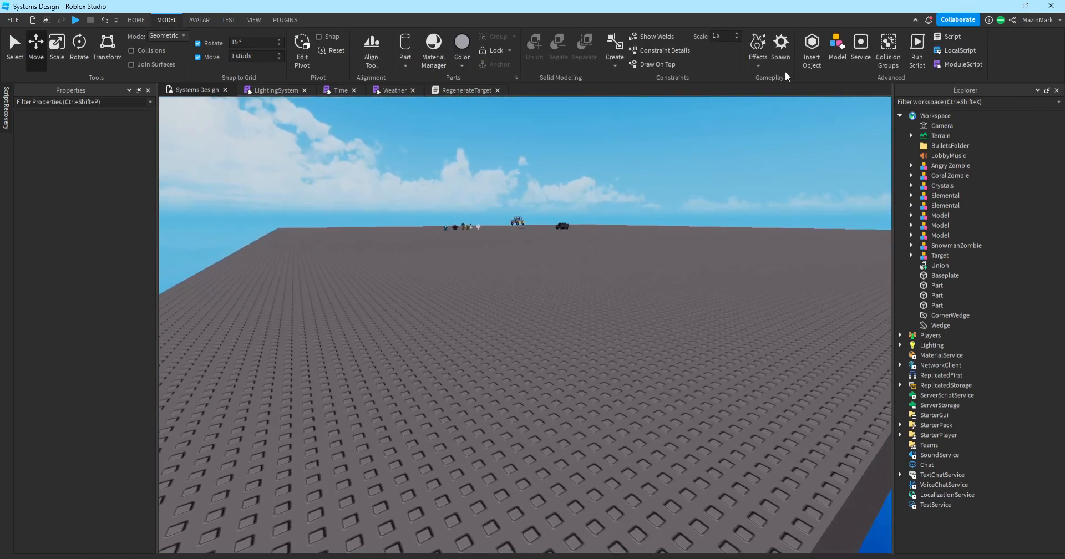
key(w)
key(e)
right_drag(762, 189, 763, 228)
Open the Insert Object panel, dock it below Explorer, then close it.
click(811, 56)
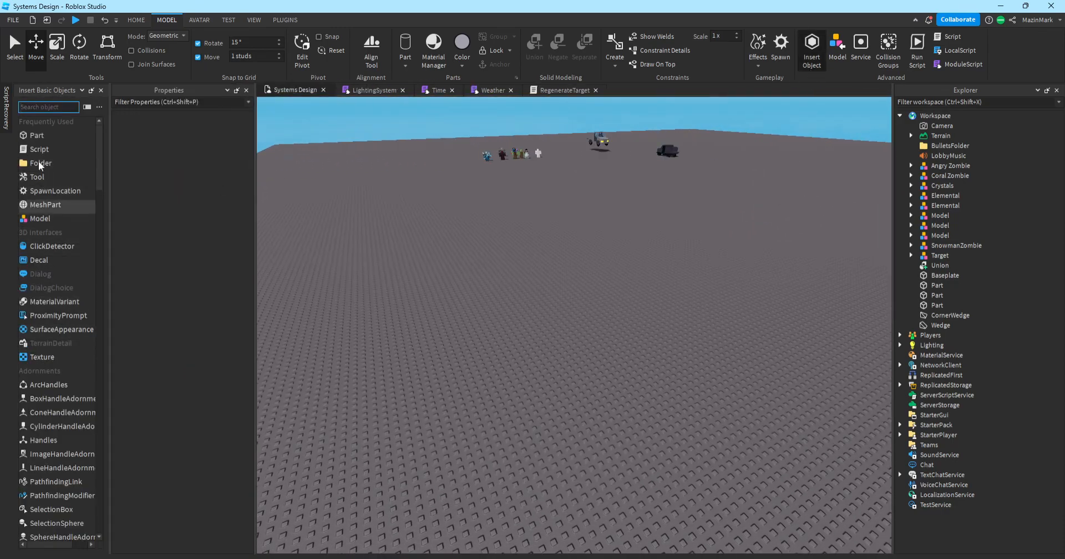
click(804, 37)
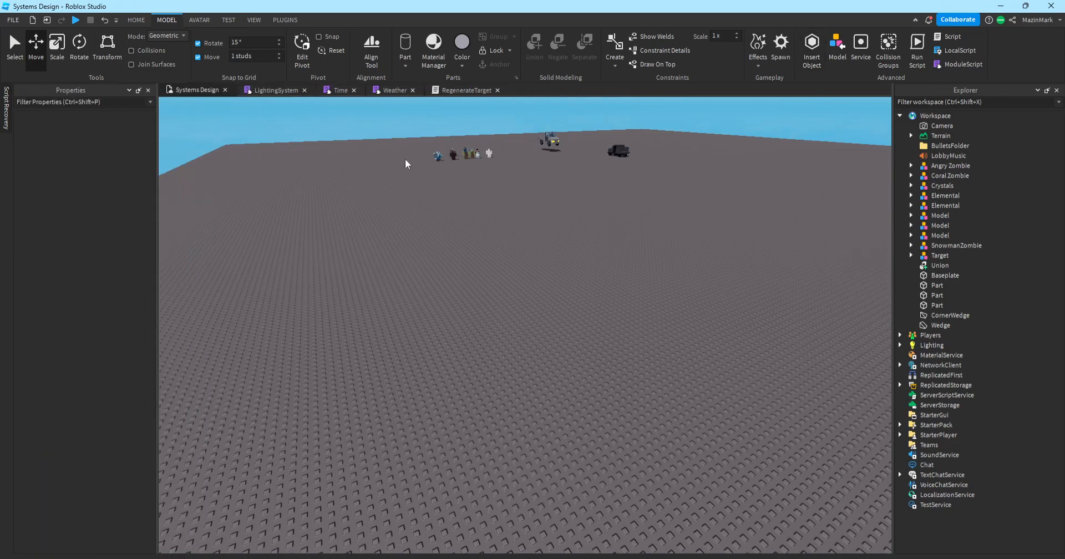
click(815, 47)
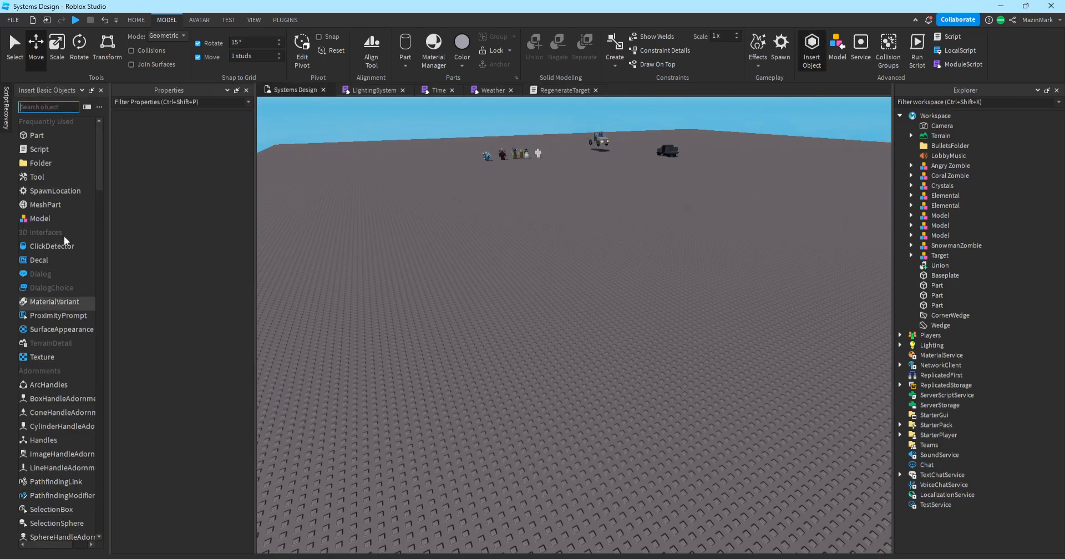
click(101, 90)
drag(948, 541, 979, 339)
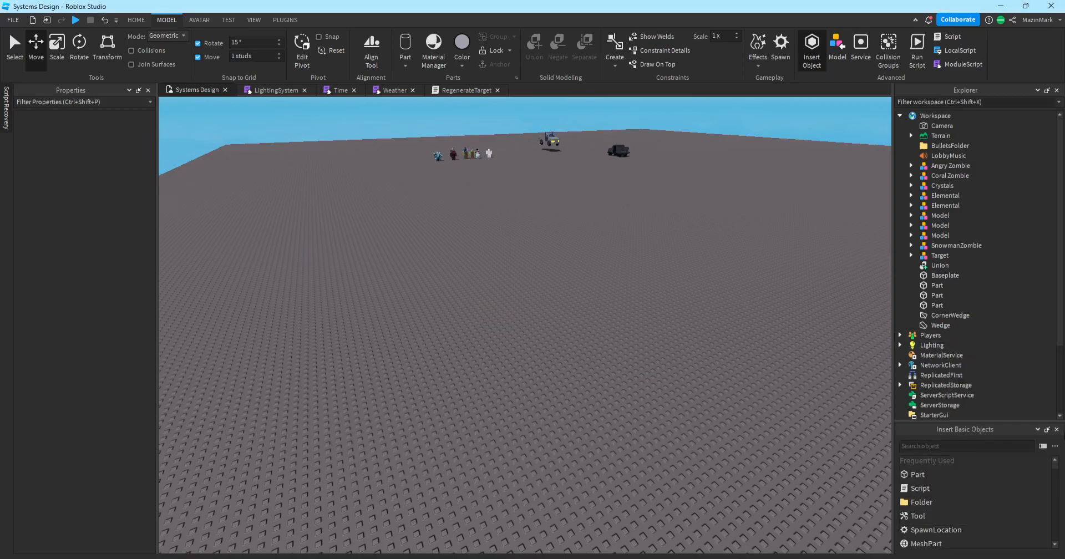
click(1056, 429)
Insert a 12×1×12 SpawnLocation at -160, 0.5, 132 via the context menu's Insert Object list.
right_click(561, 326)
right_click(499, 326)
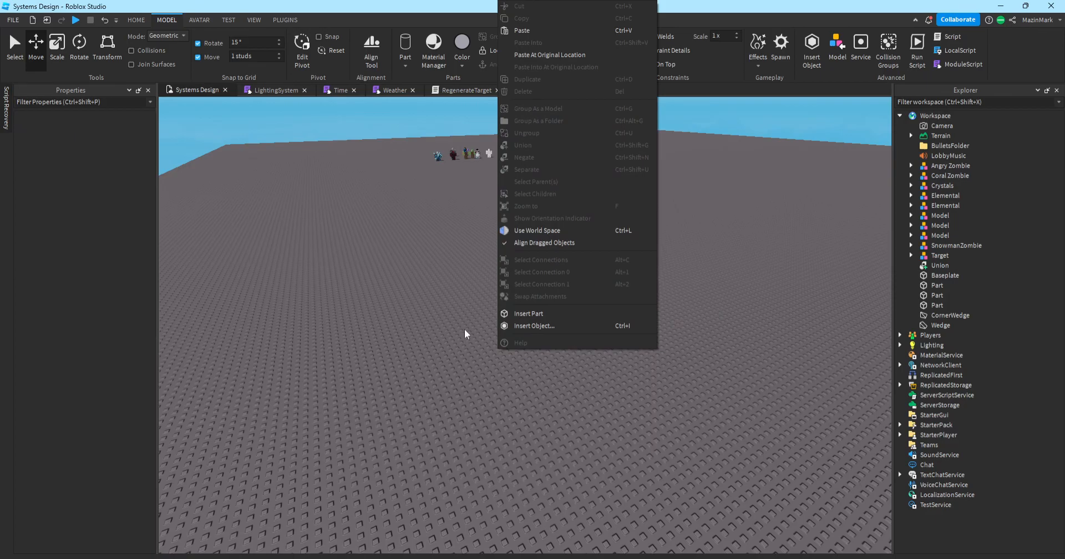
click(531, 326)
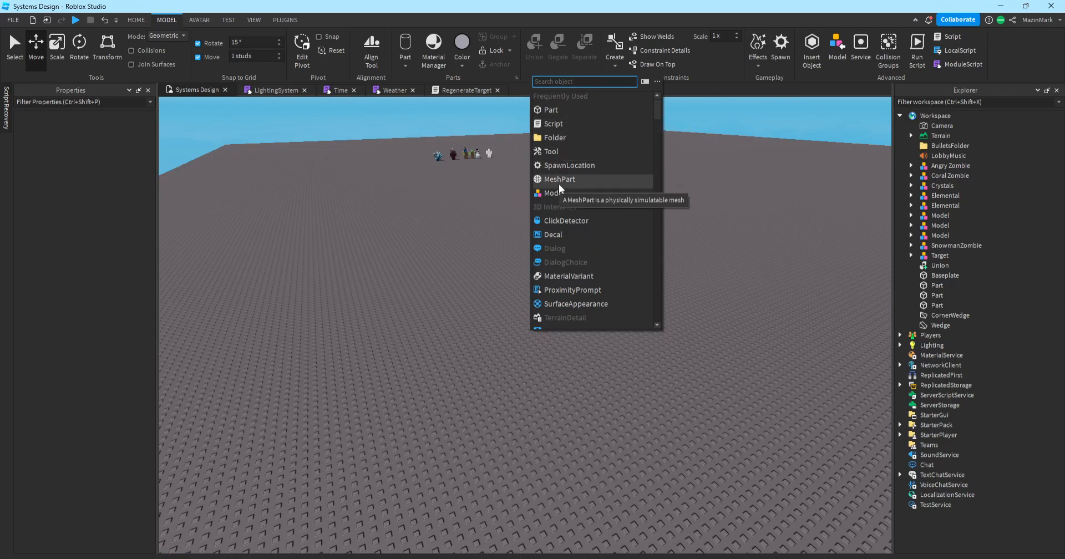
click(564, 165)
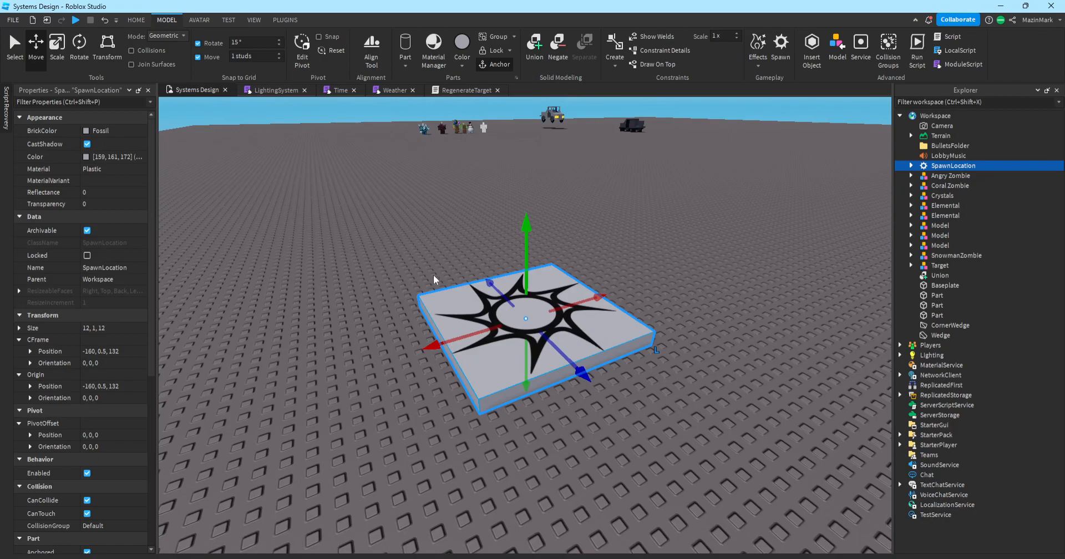
Shift the spawn pad along X and shrink it on two axes with Scale.
drag(494, 325, 377, 294)
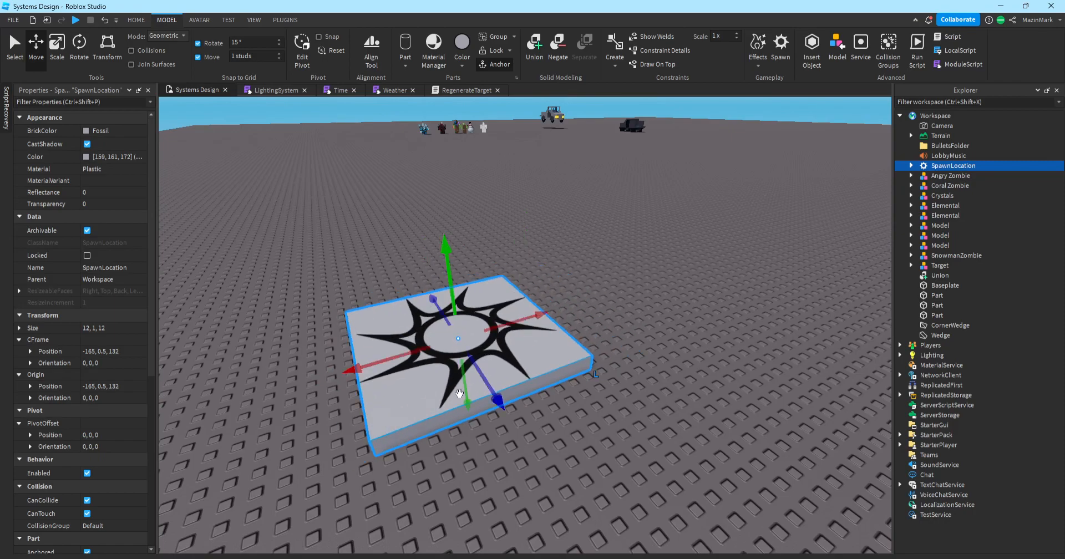
click(57, 46)
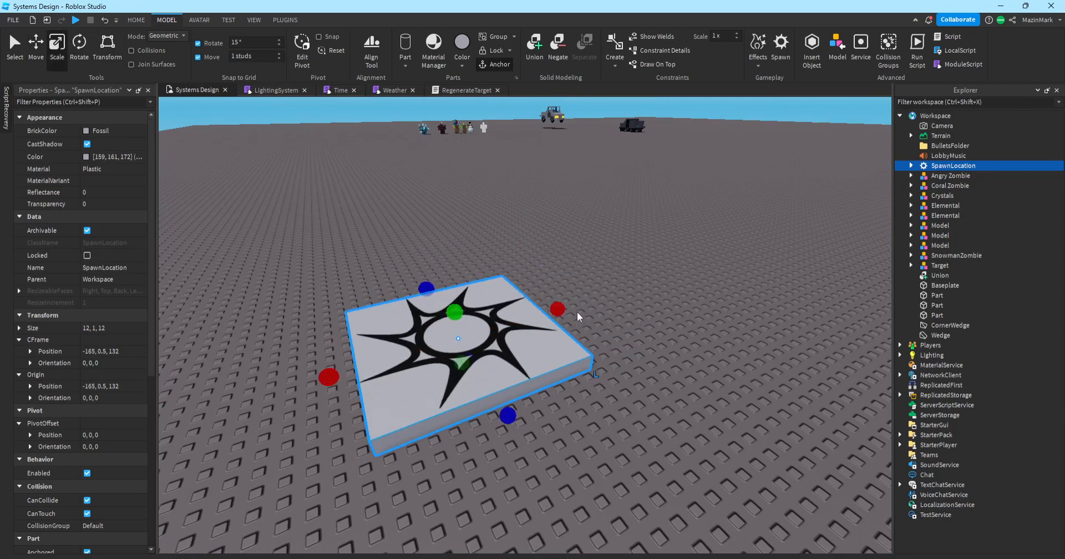
drag(578, 314, 483, 341)
drag(383, 298, 390, 344)
click(559, 389)
Adjust the pad's length and width until it measures 5×1×5 studs.
key(a)
right_drag(559, 389, 569, 391)
key(w)
key(a)
key(d)
click(569, 391)
drag(594, 294, 595, 293)
drag(662, 451, 763, 484)
click(779, 382)
right_drag(779, 381, 780, 381)
scroll(780, 380, up, 2)
scroll(497, 385, down, 4)
right_drag(496, 385, 497, 384)
scroll(641, 451, up, 2)
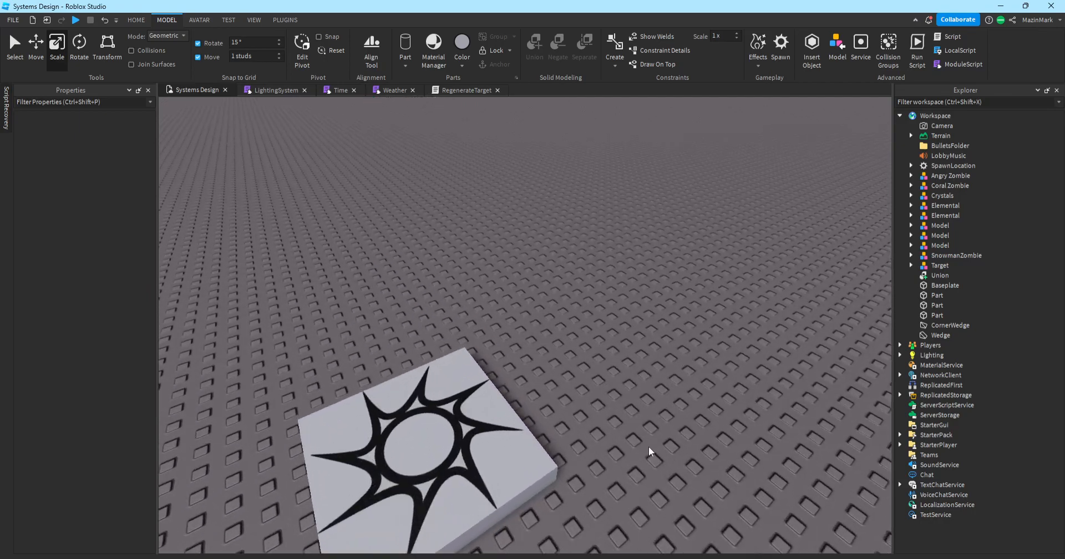
scroll(542, 219, down, 4)
scroll(542, 216, up, 2)
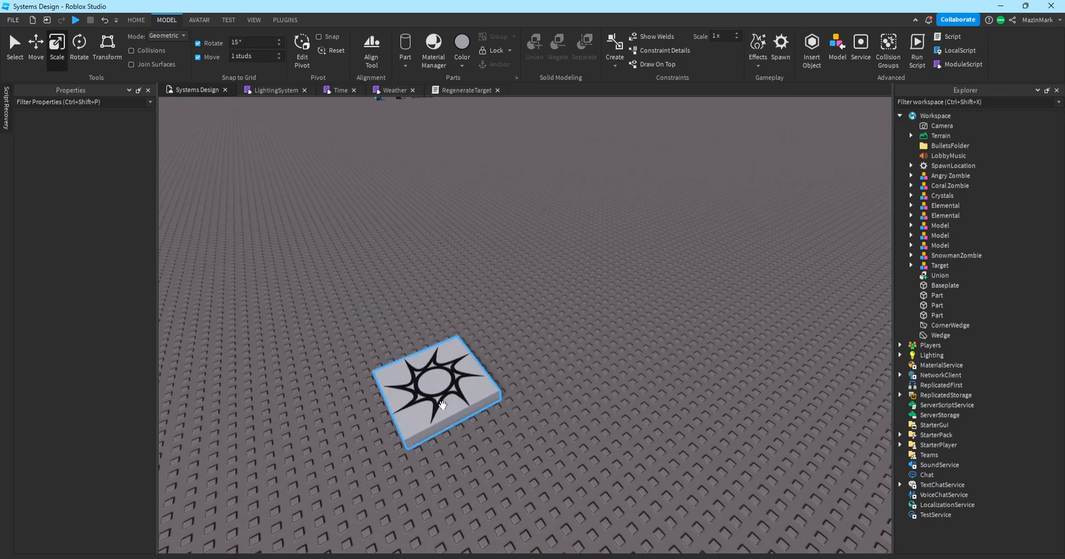
Move the spawn pad across the baseplate toward the corner.
click(438, 383)
scroll(490, 331, up, 1)
drag(442, 387, 428, 239)
scroll(444, 257, down, 3)
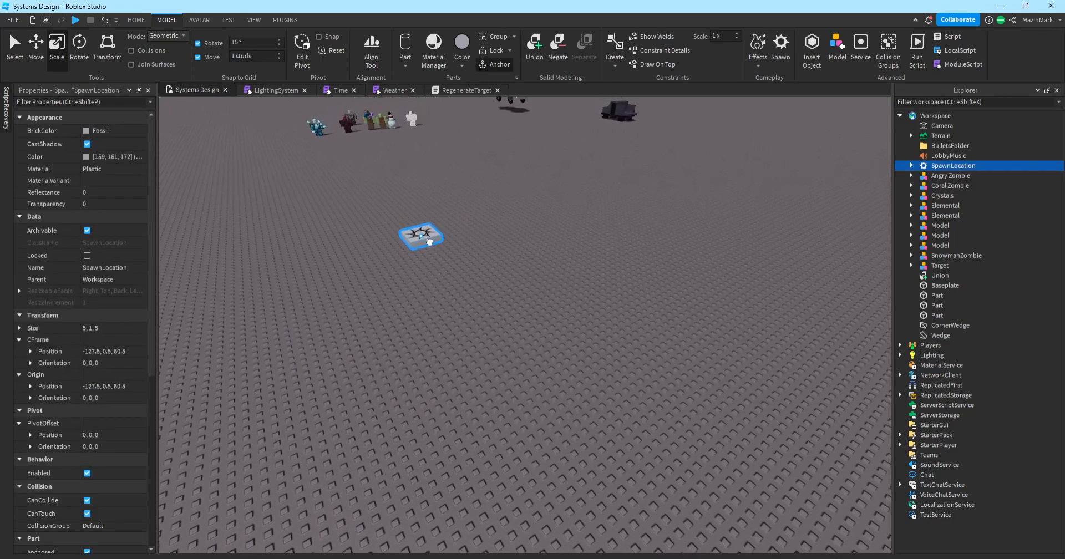
click(495, 312)
right_drag(494, 312, 495, 312)
scroll(495, 311, up, 4)
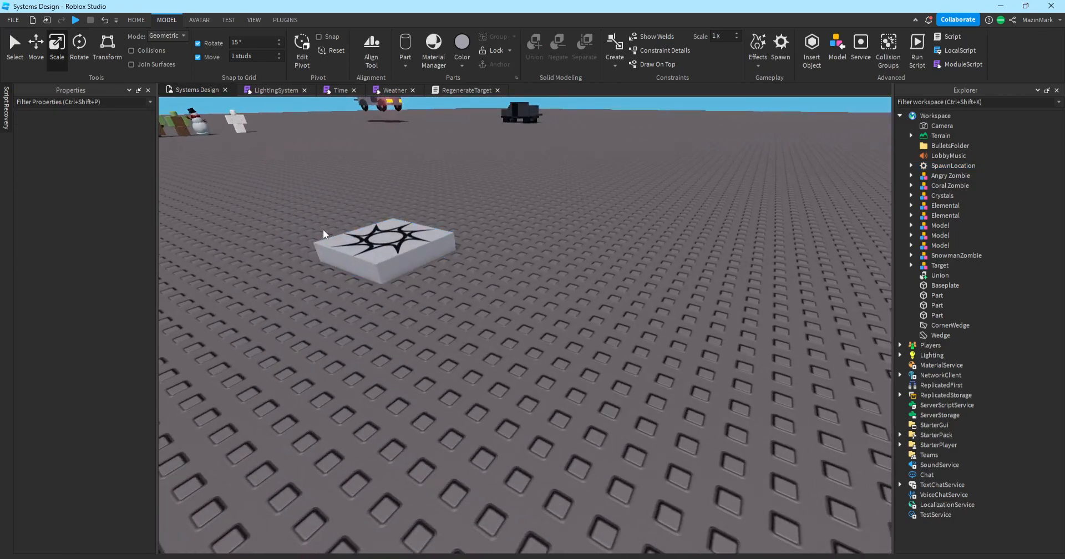
click(585, 285)
right_drag(585, 285, 586, 285)
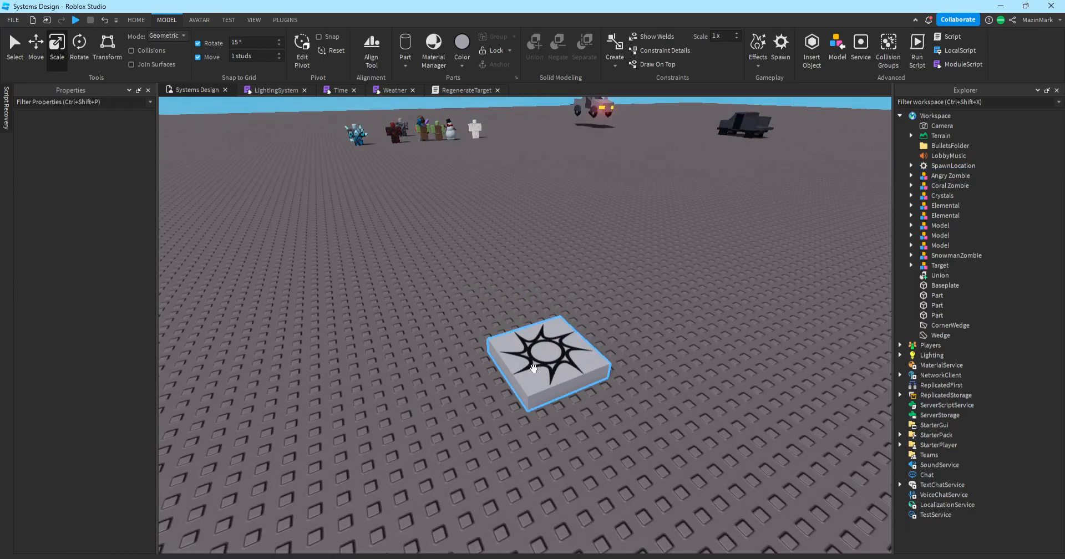
Place the pad at the baseplate edge beside the slotted wall, at -250.5, 0.5, 252.5.
drag(550, 354, 424, 340)
right_drag(424, 339, 423, 340)
drag(424, 339, 423, 340)
right_drag(423, 339, 424, 339)
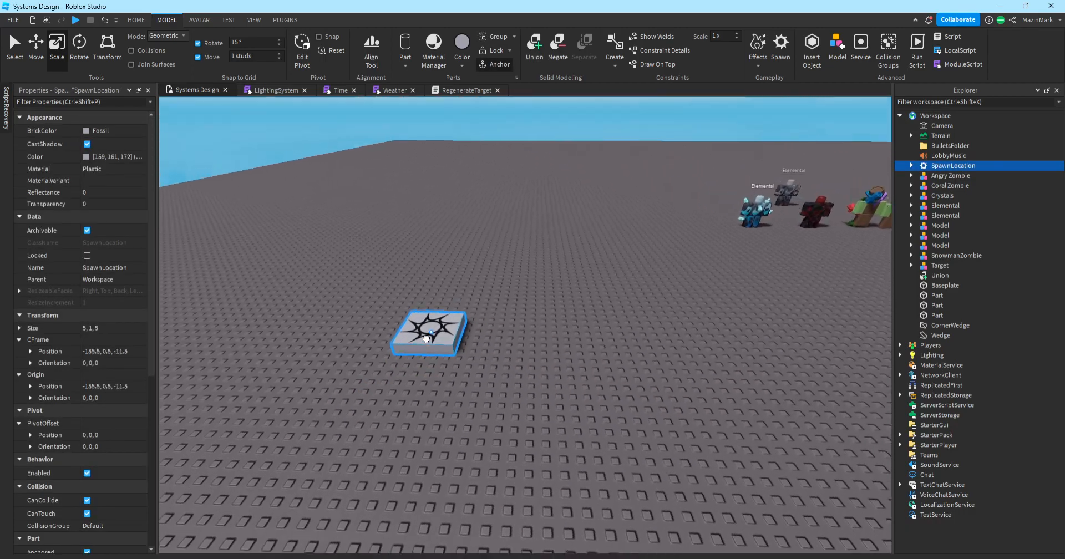
drag(424, 339, 424, 339)
right_drag(424, 340, 423, 339)
drag(424, 339, 424, 340)
right_drag(424, 339, 424, 340)
drag(424, 339, 609, 335)
key(w)
right_drag(610, 334, 609, 334)
drag(609, 334, 488, 348)
click(619, 355)
right_drag(619, 355, 604, 384)
Insert a MeshPart via Insert Object and drag it beside the spawn pad.
key(w)
key(s)
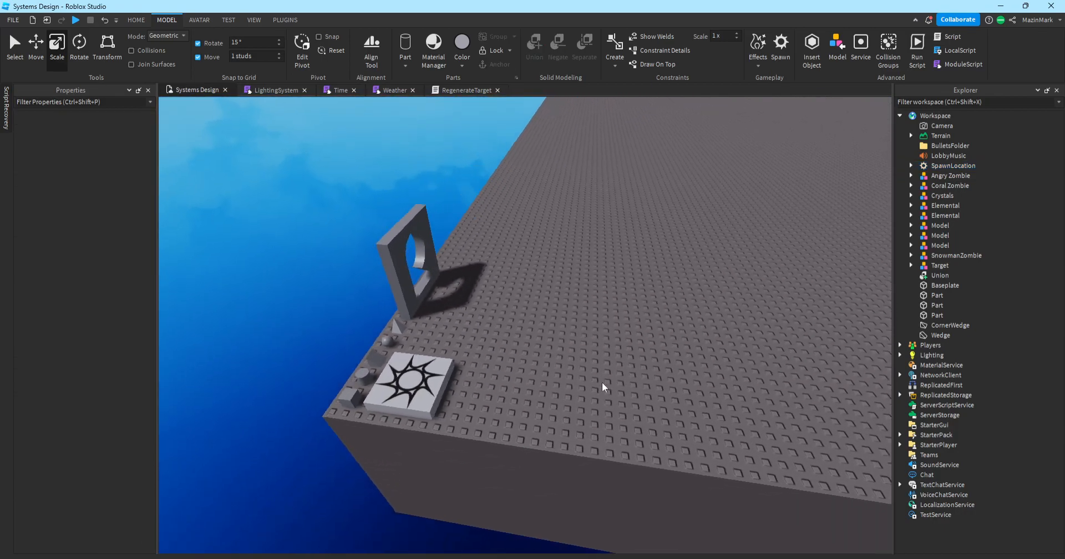
key(w)
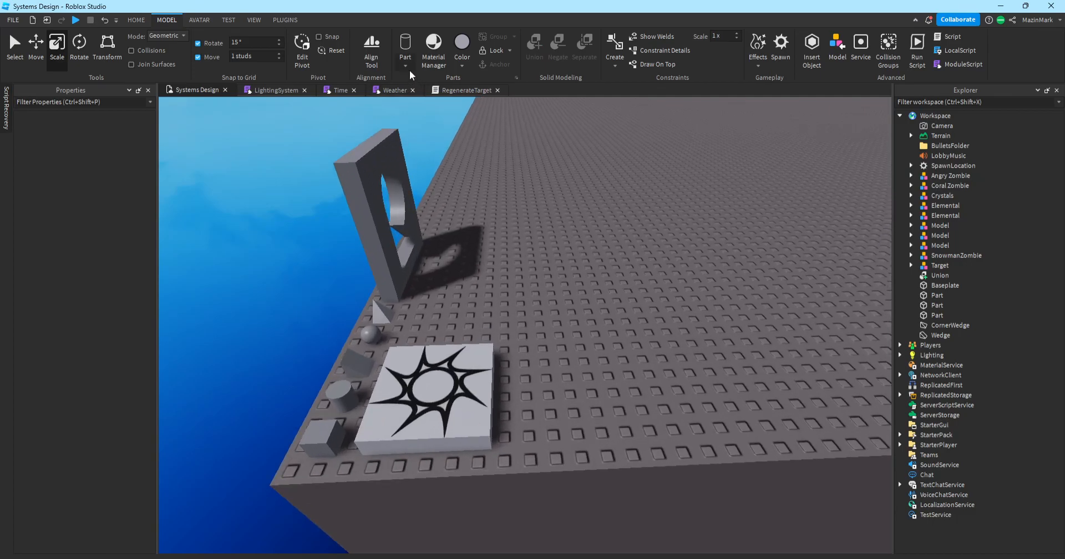
right_click(632, 211)
click(686, 537)
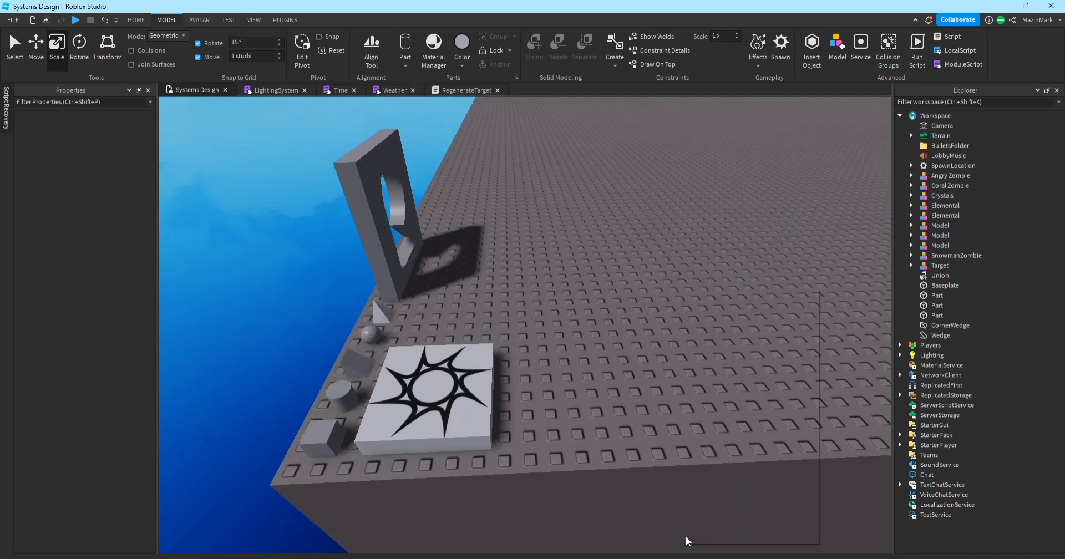
click(711, 393)
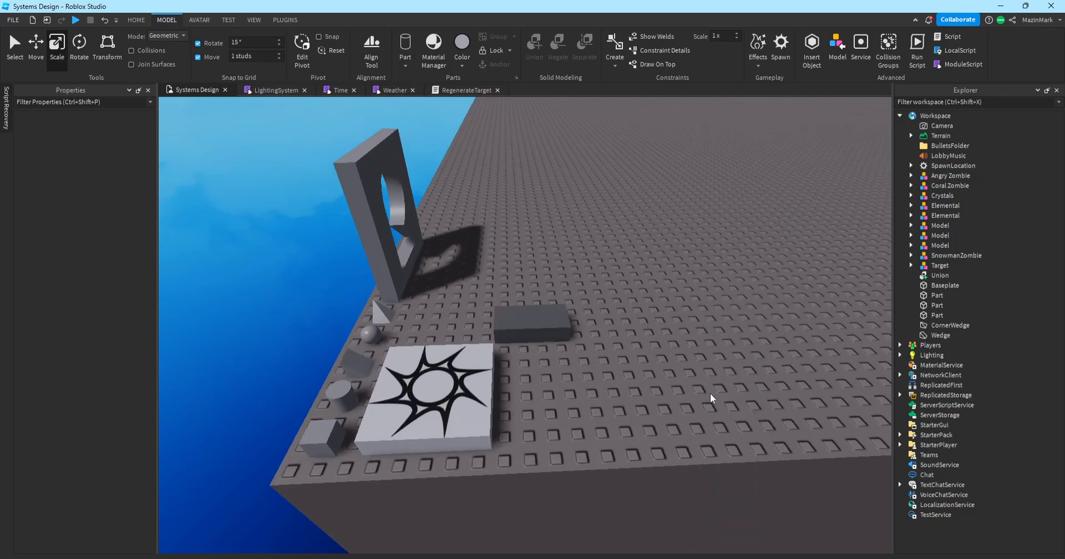
click(539, 319)
scroll(678, 309, up, 10)
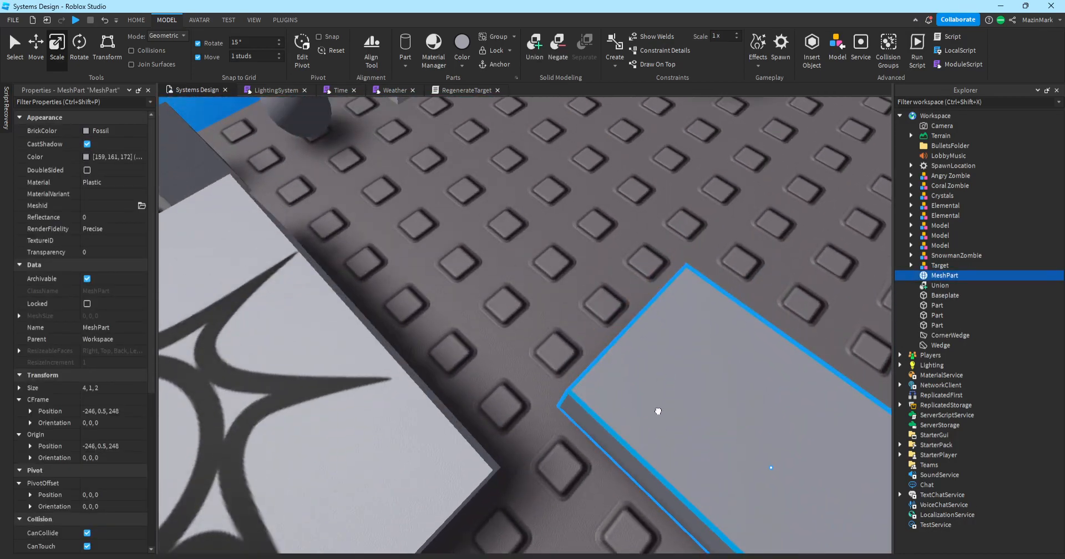
drag(658, 411, 395, 200)
scroll(698, 345, down, 8)
Scale the MeshPart down to a 1×1×1 cube.
click(697, 345)
right_drag(505, 303, 526, 303)
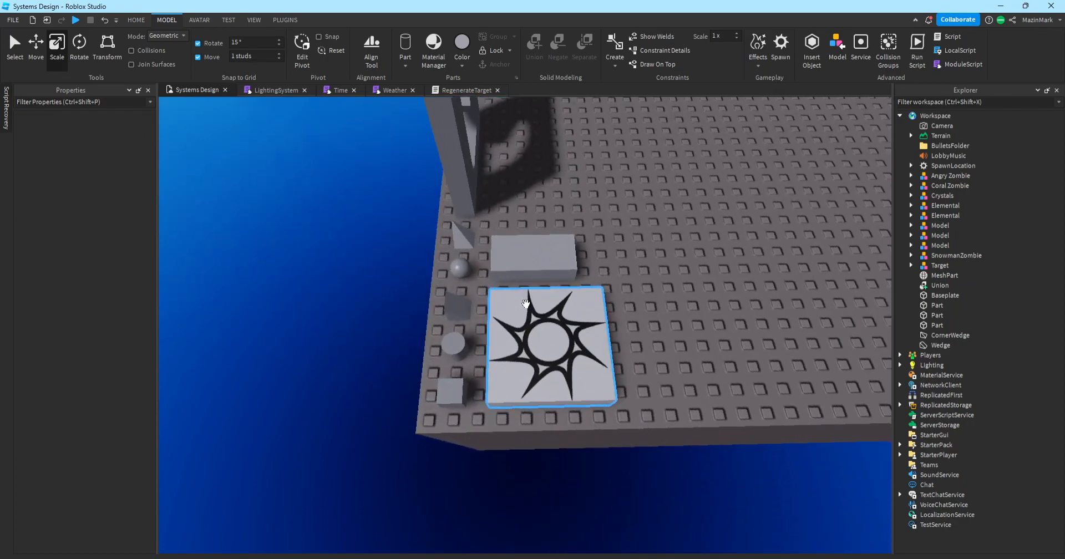
click(579, 257)
mouse_move(594, 255)
right_down()
mouse_move(613, 214)
mouse_move(592, 238)
right_up()
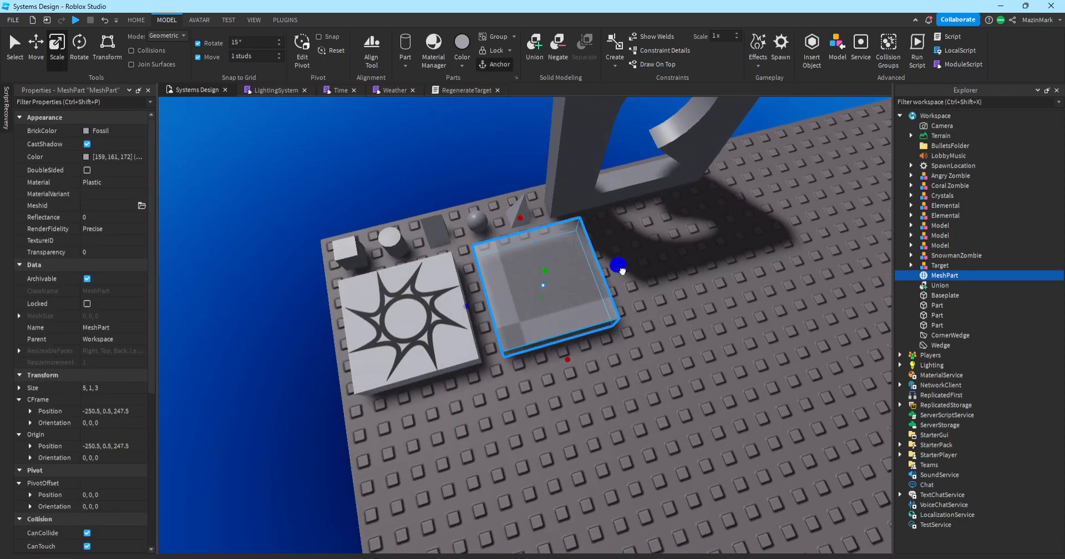
drag(621, 271, 582, 275)
drag(550, 376, 544, 353)
click(626, 365)
right_drag(627, 365, 571, 339)
click(573, 341)
drag(615, 367, 504, 322)
drag(505, 251, 485, 303)
click(552, 306)
Orbit around the new cube to inspect it, then reselect it.
key(w)
right_drag(553, 306, 554, 308)
key(w)
key(s)
key(w)
right_drag(668, 361, 667, 362)
key(w)
key(s)
key(w)
click(668, 361)
right_drag(745, 326, 744, 325)
key(d)
click(744, 325)
key(s)
key(w)
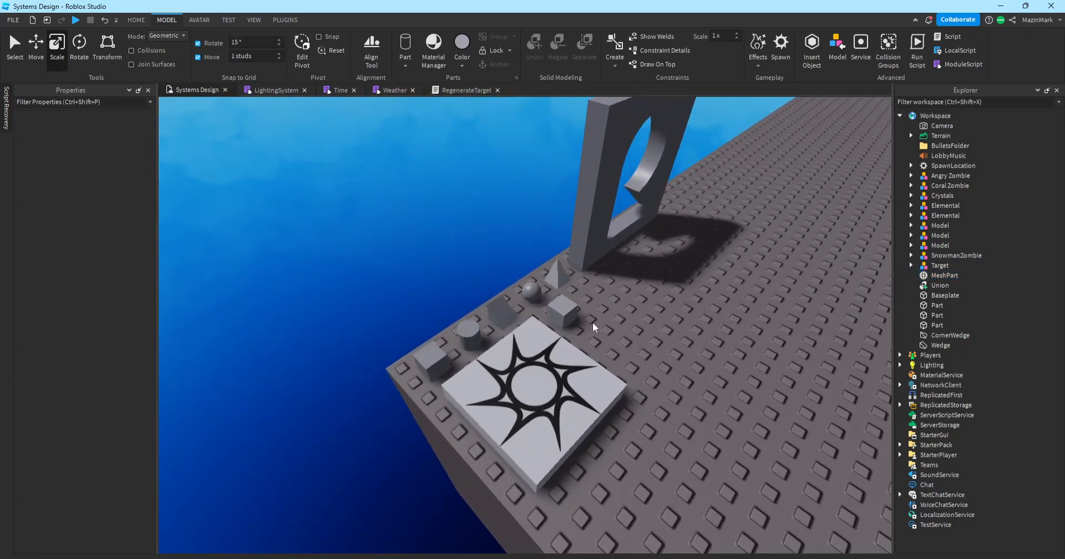
click(562, 314)
Upload Blue_Republic.png and apply it as the MeshPart's texture.
click(82, 241)
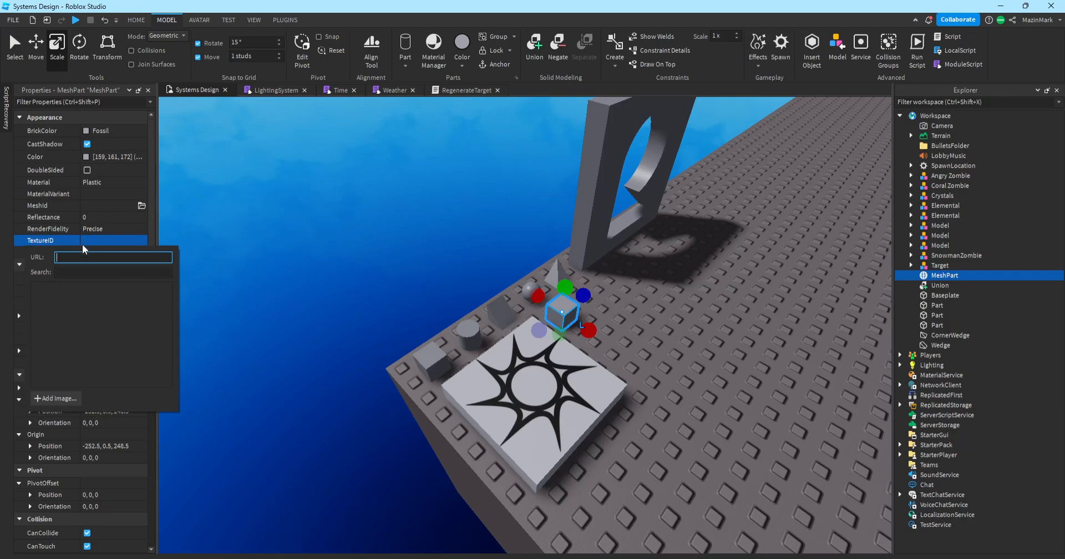
click(62, 398)
click(501, 266)
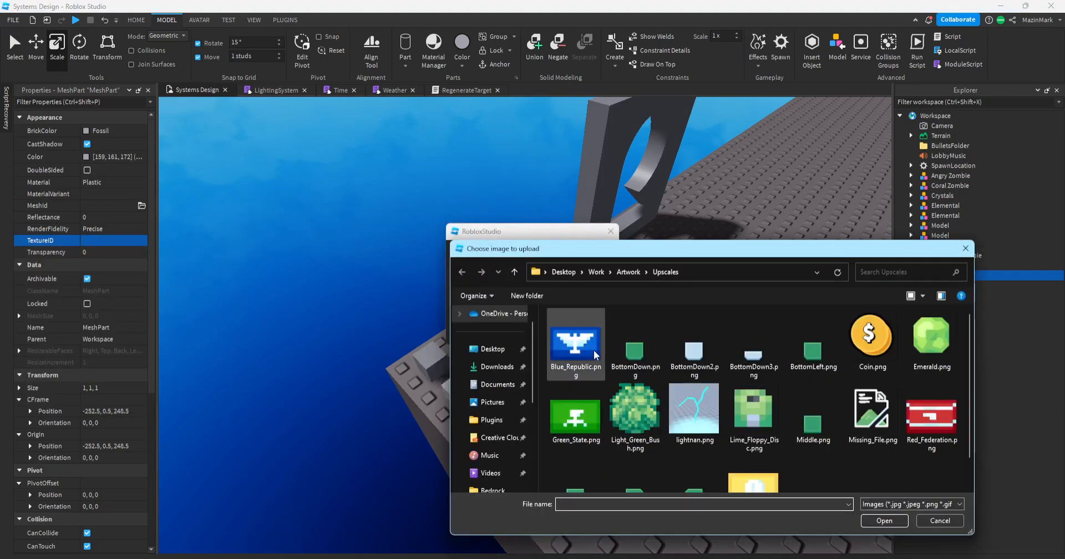
scroll(757, 382, down, 1)
scroll(772, 389, up, 1)
double_click(560, 330)
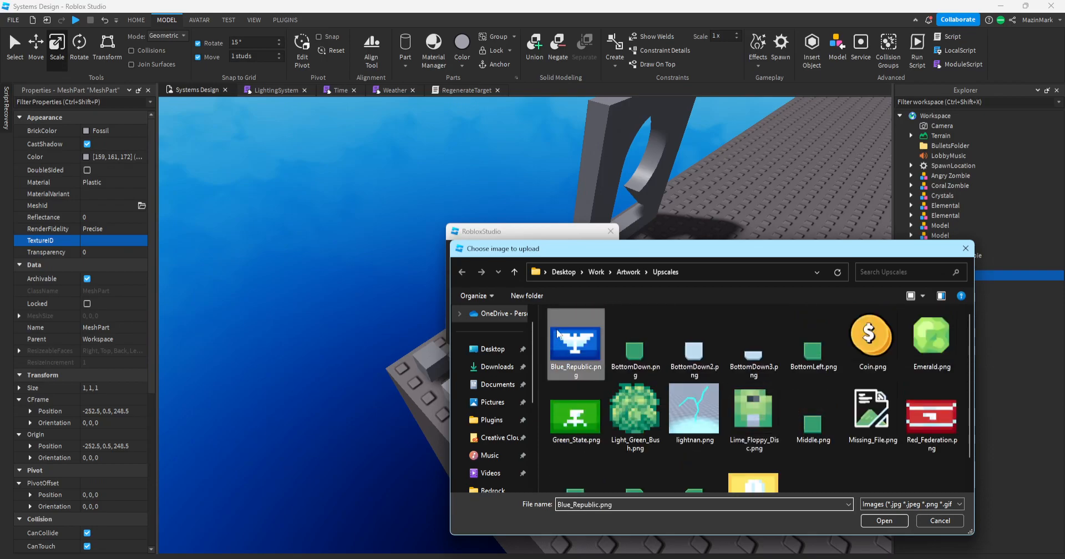
click(527, 331)
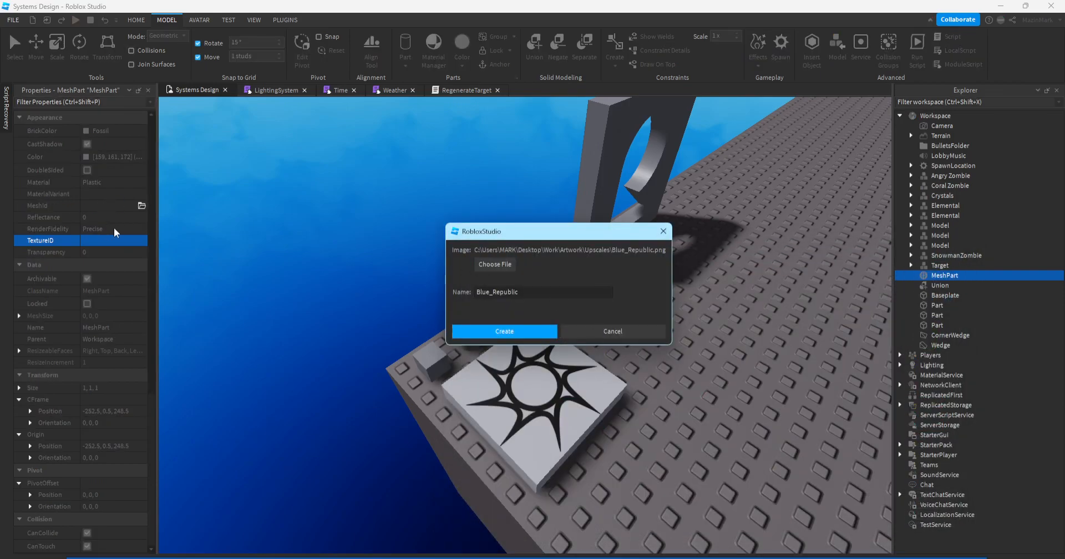
Scale the textured MeshPart to 2×2×2 studs.
scroll(671, 275, up, 3)
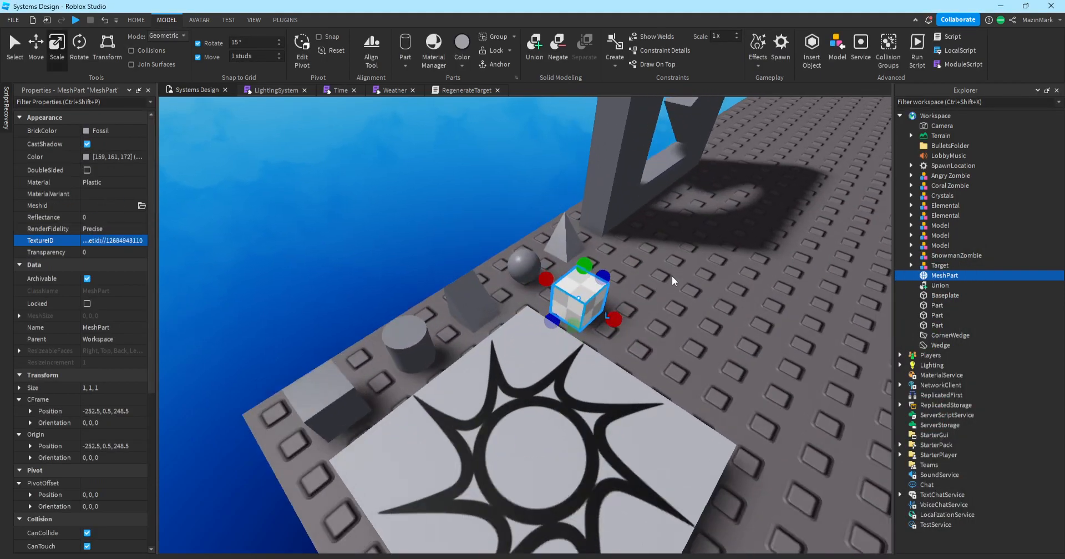
key(w)
right_drag(671, 275, 671, 275)
drag(590, 285, 814, 325)
right_drag(813, 325, 814, 325)
drag(330, 247, 583, 253)
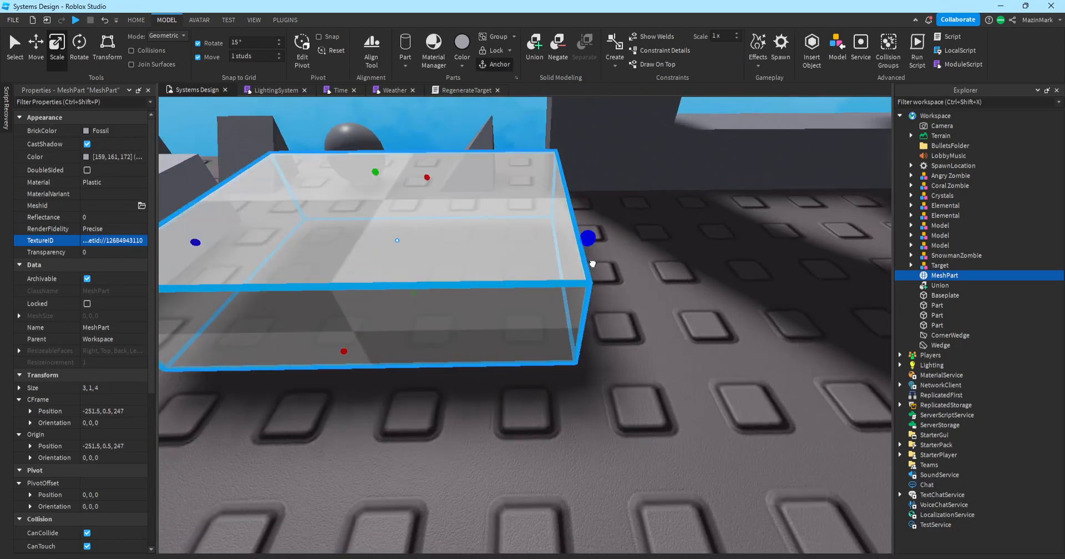
drag(376, 177, 497, 267)
scroll(369, 122, down, 5)
scroll(571, 288, up, 2)
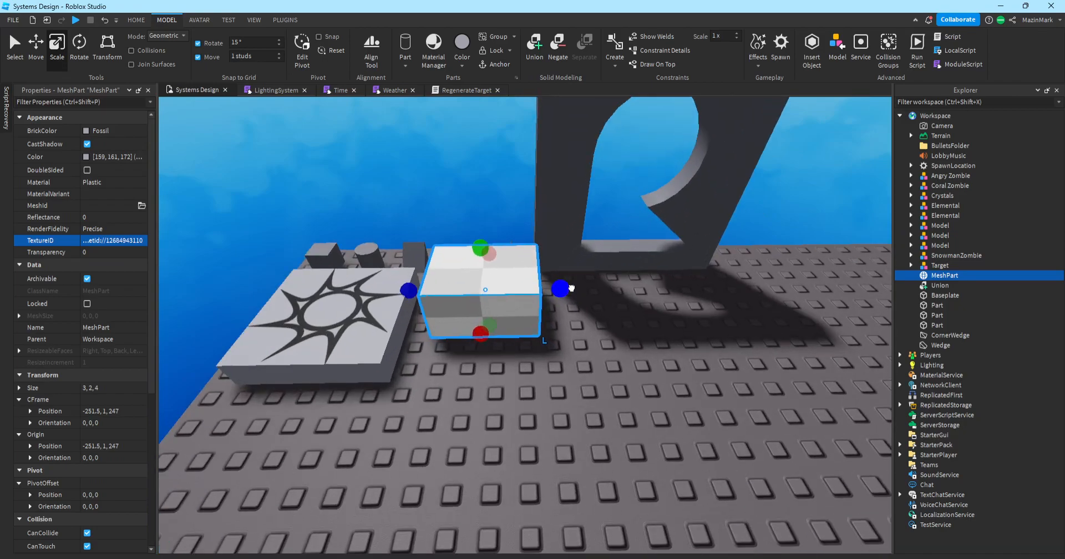
drag(571, 288, 517, 289)
click(576, 344)
right_drag(504, 327, 476, 317)
key(w)
click(501, 326)
scroll(596, 360, up, 3)
right_drag(596, 361, 594, 360)
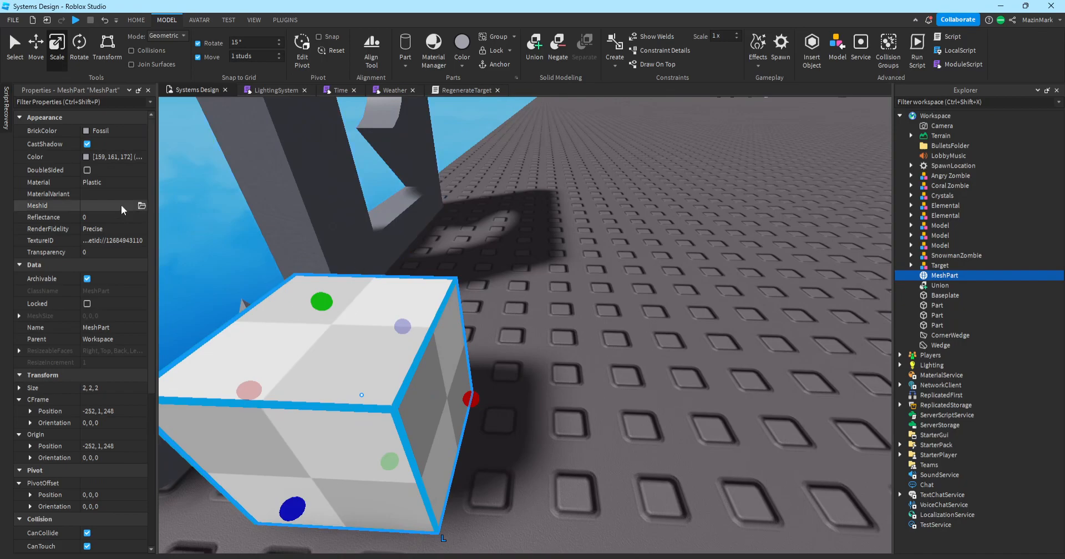
Set the MeshPart's TextureID to rbxassetid://0.
click(124, 243)
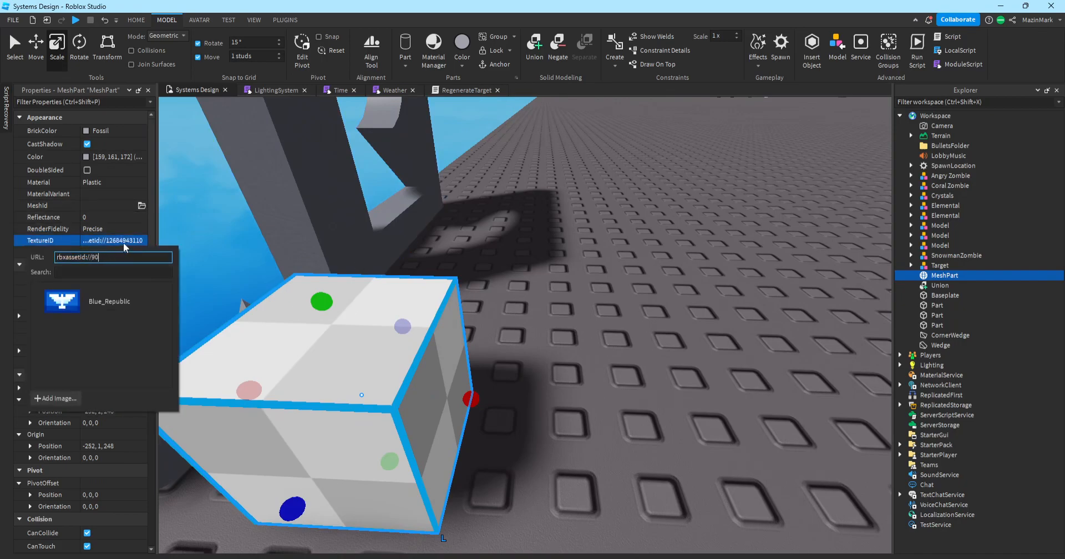
text(rbxassetid://90)
key(Return)
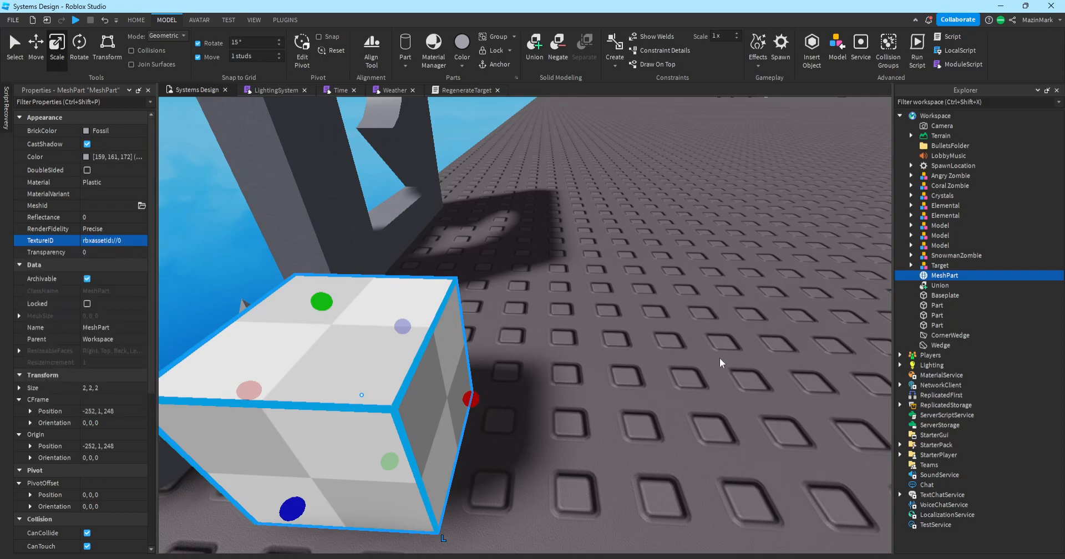
Shrink the MeshPart back to a 1, 1, 1 cube with the Scale handles.
click(598, 359)
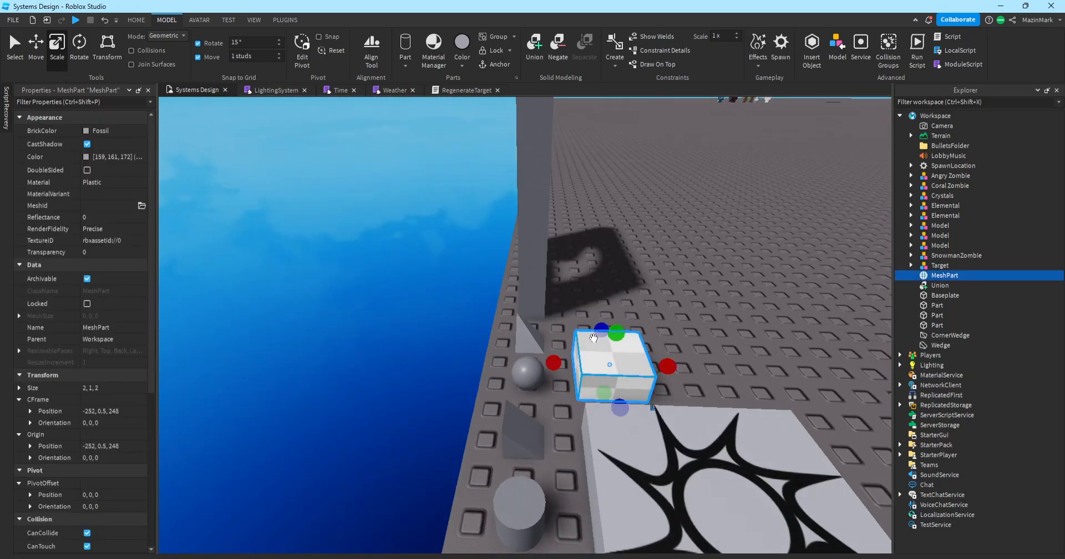
drag(672, 379, 646, 380)
click(694, 360)
Move the cube beside the slotted wall at the end of the primitives row (-254.5, 0.5, 244.5).
right_drag(695, 360, 694, 360)
drag(580, 407, 681, 399)
right_drag(681, 399, 680, 399)
drag(681, 400, 499, 373)
right_drag(500, 373, 518, 334)
drag(518, 333, 391, 327)
drag(534, 238, 615, 259)
drag(365, 291, 557, 258)
click(641, 354)
key(s)
right_drag(641, 355, 641, 355)
Insert a Seat into the workspace through the viewport's Insert Object list.
key(d)
key(a)
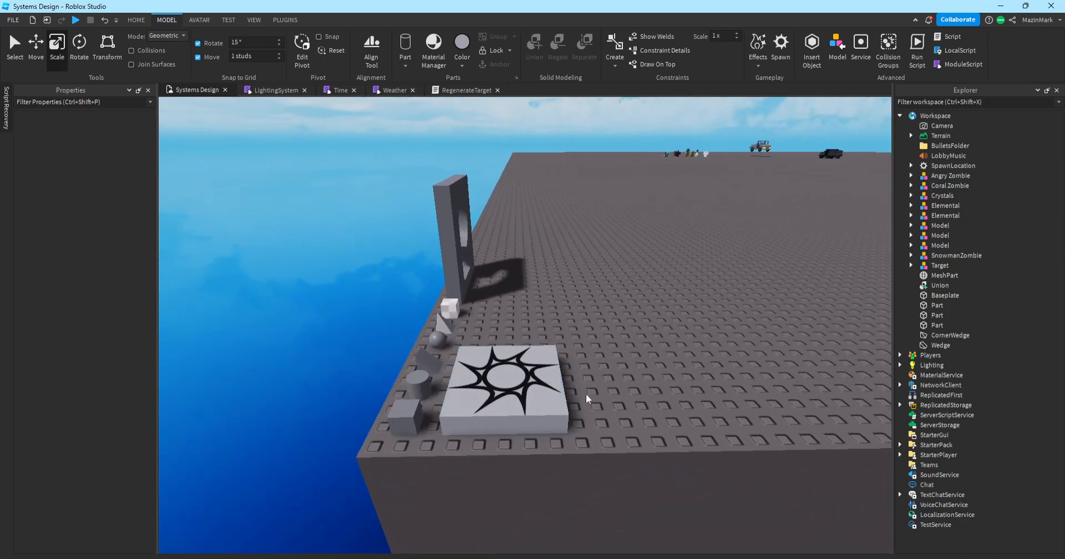
key(d)
key(e)
key(s)
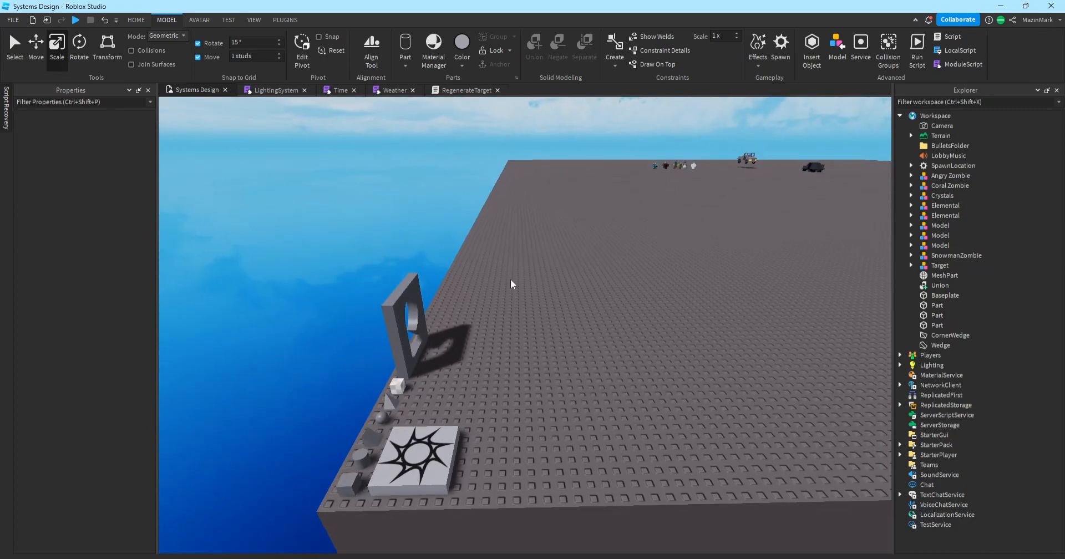
right_click(618, 374)
click(657, 349)
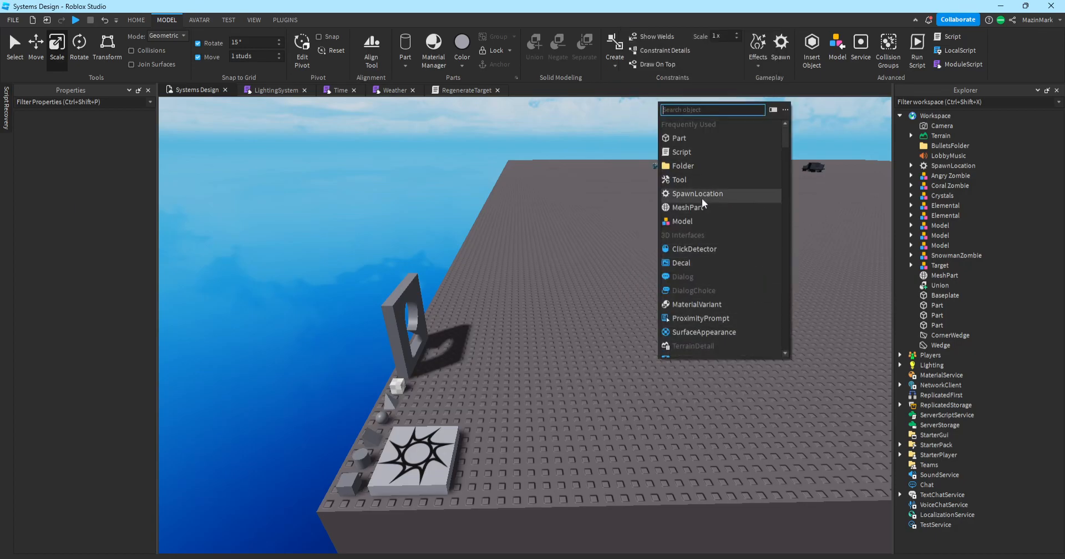
scroll(700, 221, down, 4)
scroll(707, 241, down, 10)
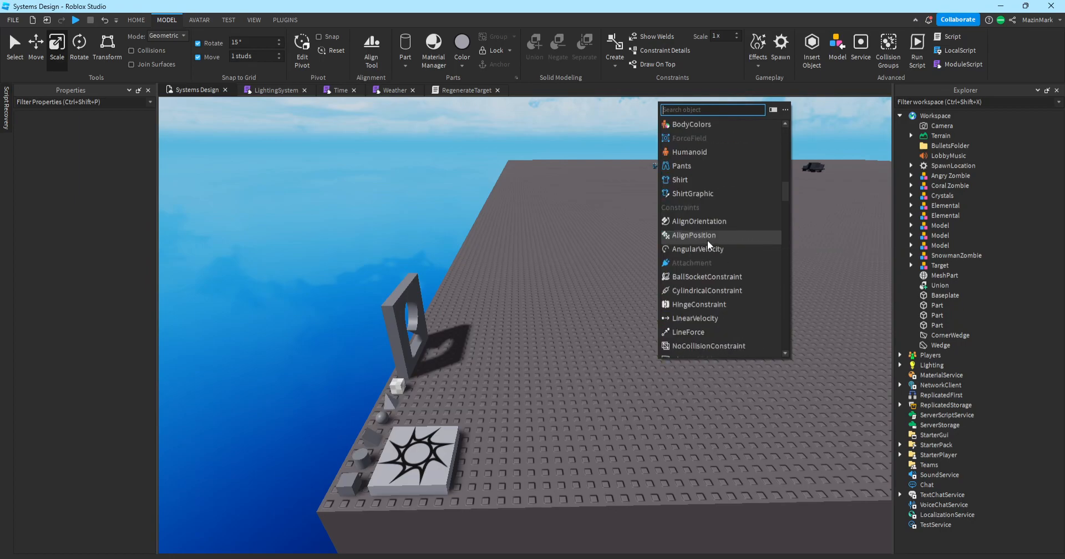
scroll(702, 234, down, 8)
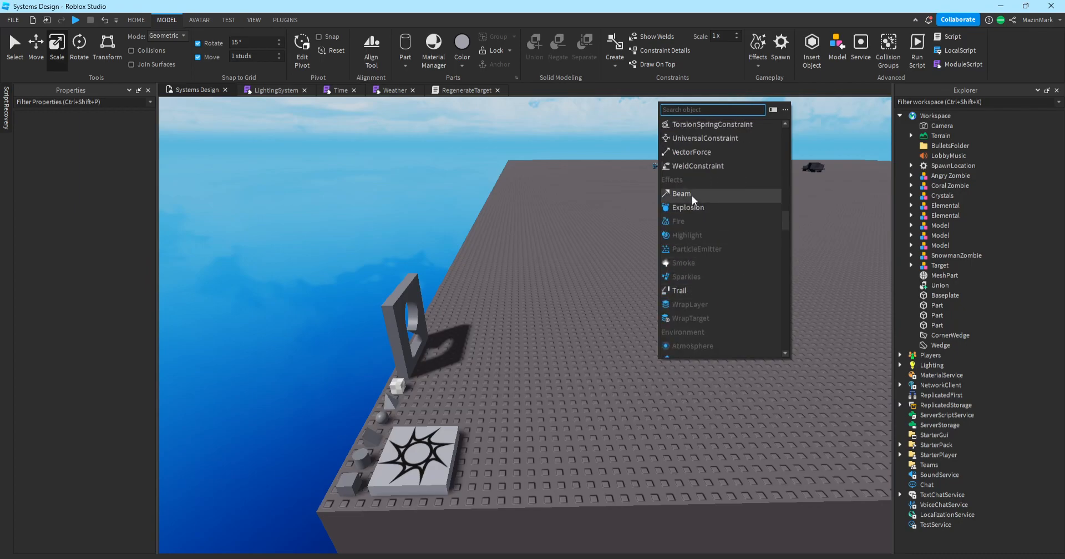
scroll(716, 284, down, 5)
scroll(710, 239, up, 4)
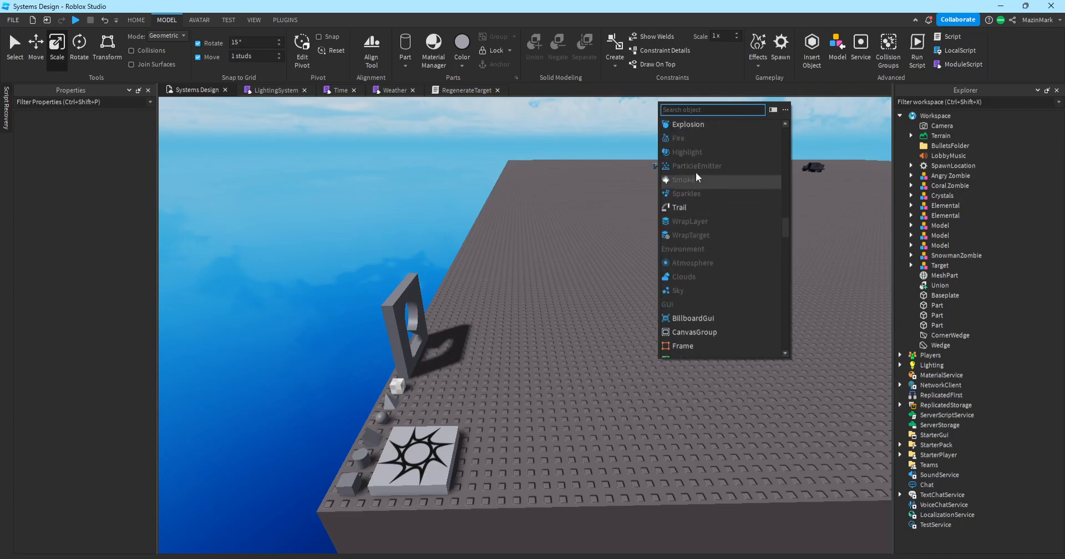
scroll(711, 291, down, 5)
scroll(711, 292, down, 6)
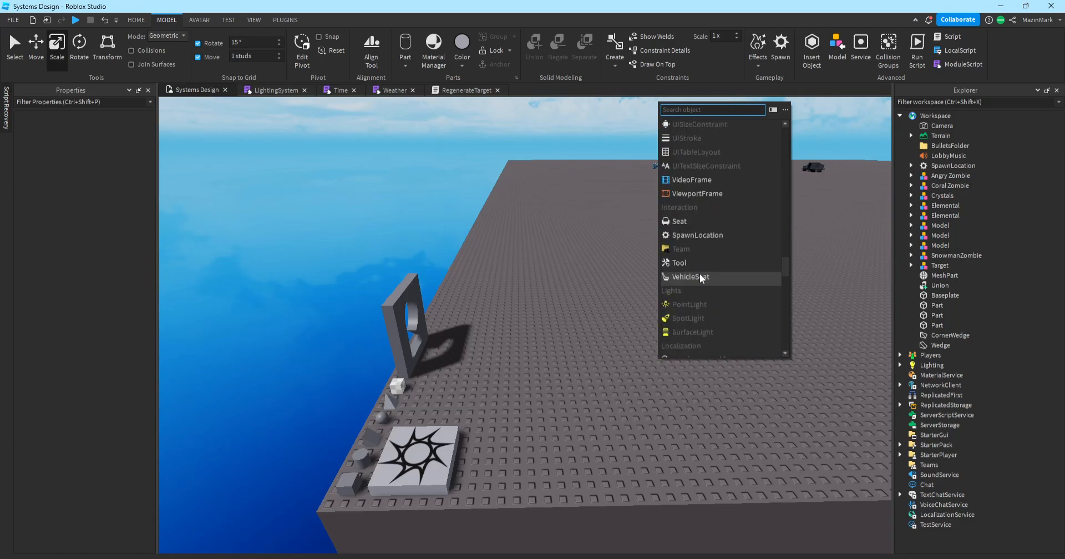
click(700, 222)
Insert a VehicleSeat, filtered with 've', and place it beside the spawn pad at -251, 0.5, 248.
right_click(637, 315)
click(697, 327)
scroll(717, 285, down, 7)
text(ve)
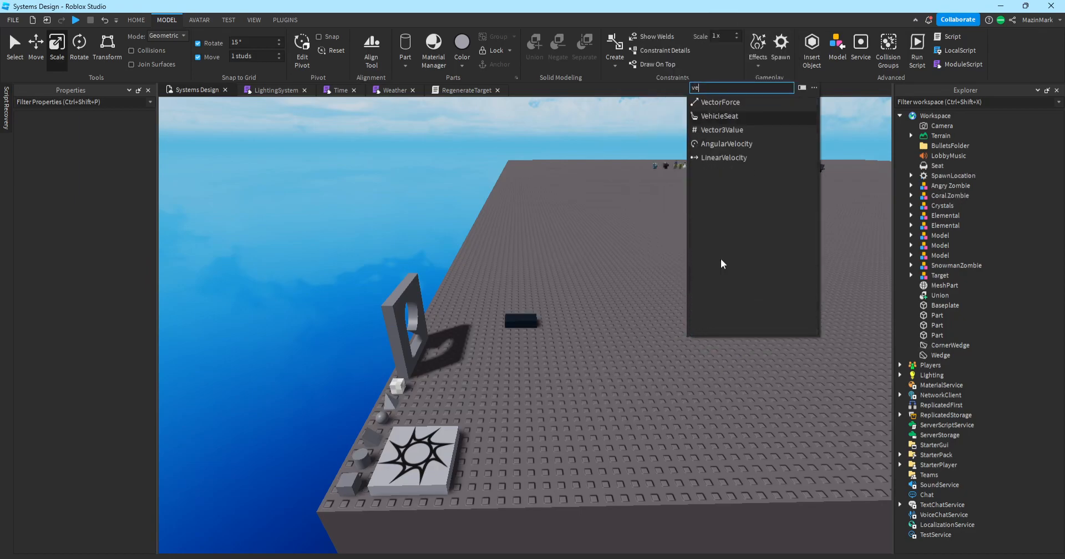
click(720, 118)
scroll(554, 308, up, 3)
scroll(490, 401, up, 2)
drag(563, 288, 378, 380)
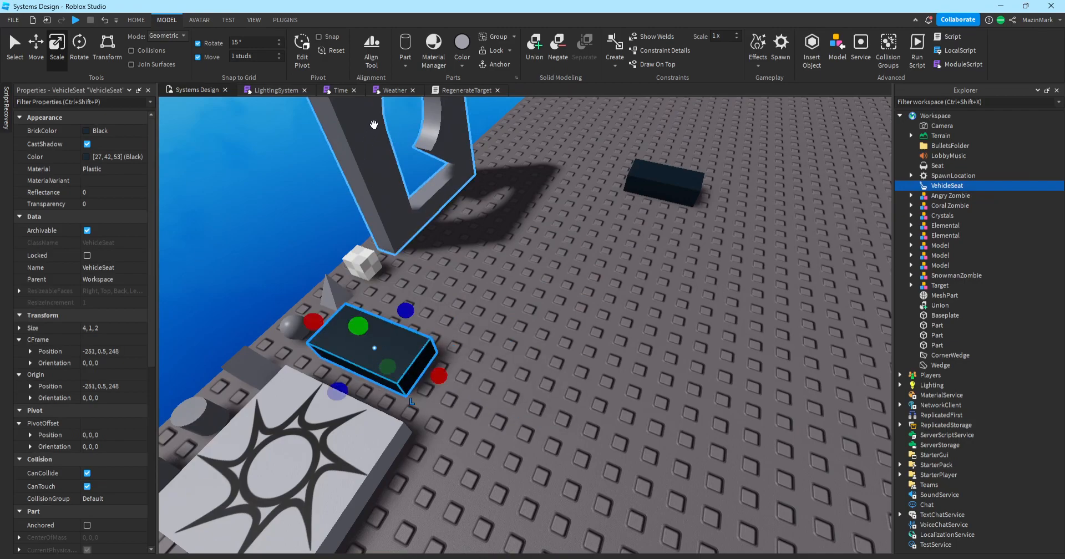
Recolour the VehicleSeat brown and the Seat dark grey, moving the Seat beside the VehicleSeat.
click(462, 68)
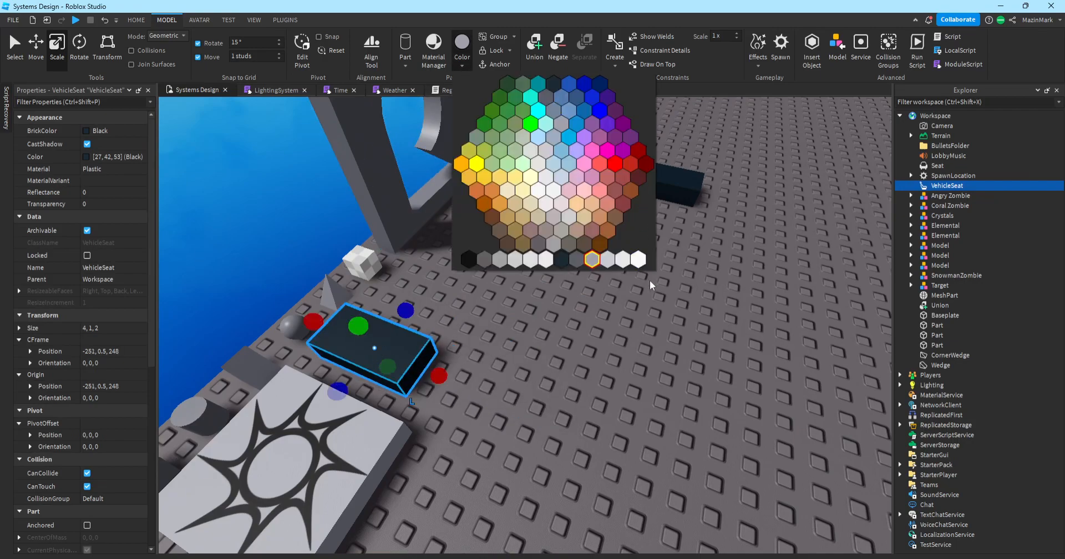
click(591, 260)
click(661, 202)
drag(661, 196, 479, 348)
click(381, 347)
click(462, 63)
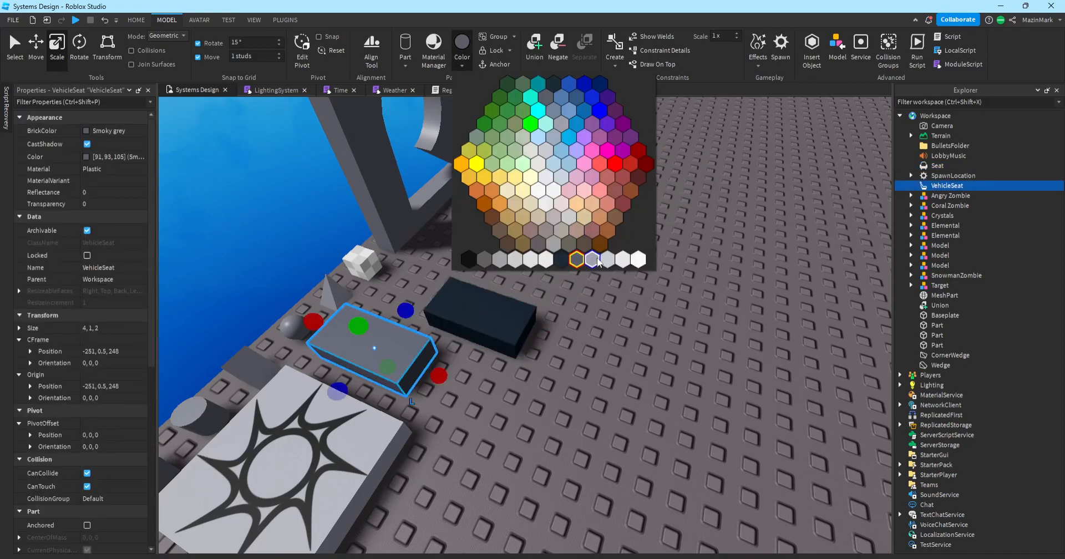
click(509, 244)
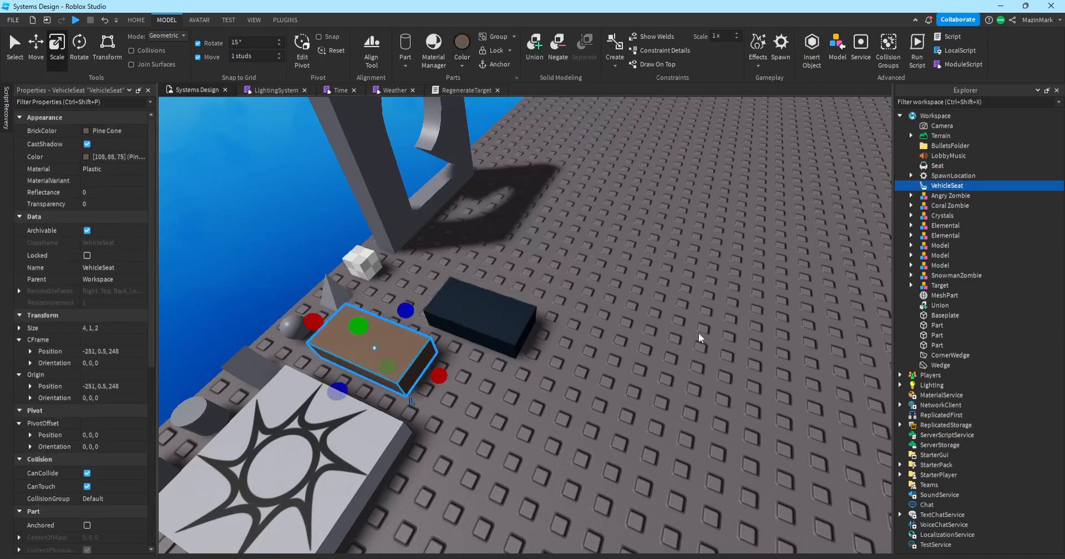
click(483, 318)
click(463, 62)
click(575, 260)
click(607, 350)
right_drag(606, 350, 632, 352)
Turn the VehicleSeat and the Seat 90 degrees with Ctrl+R and line them up side by side.
click(494, 413)
right_drag(621, 305, 634, 304)
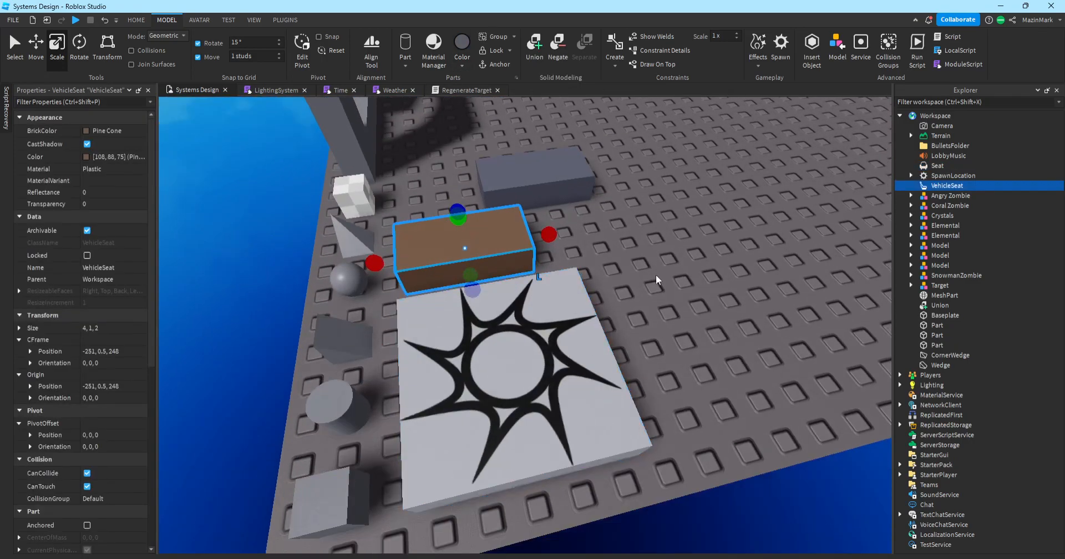
key(ctrl+r)
scroll(611, 268, up, 5)
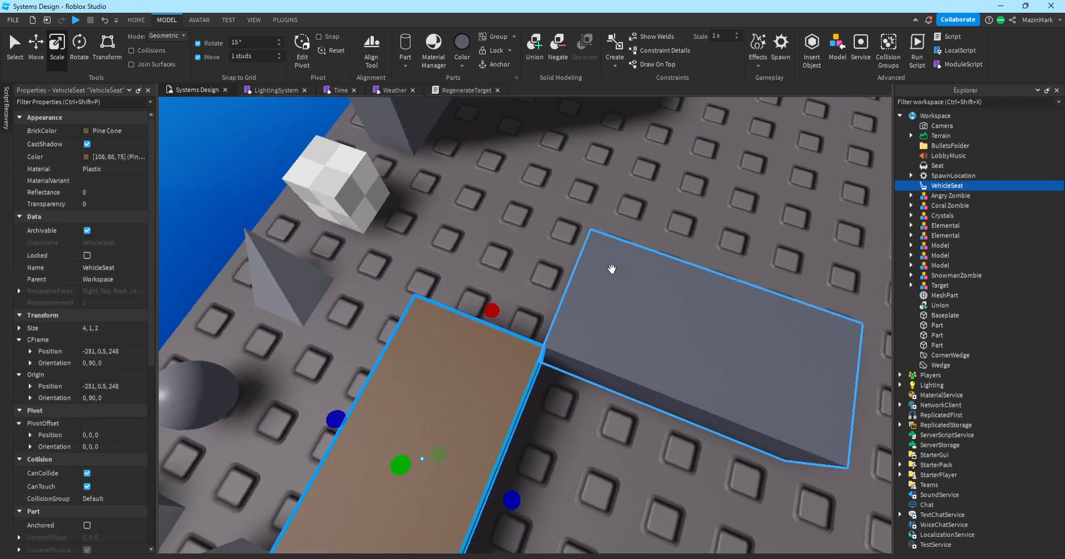
right_drag(611, 269, 504, 309)
drag(502, 310, 535, 281)
drag(607, 416, 696, 241)
key(ctrl+r)
key(ctrl+r)
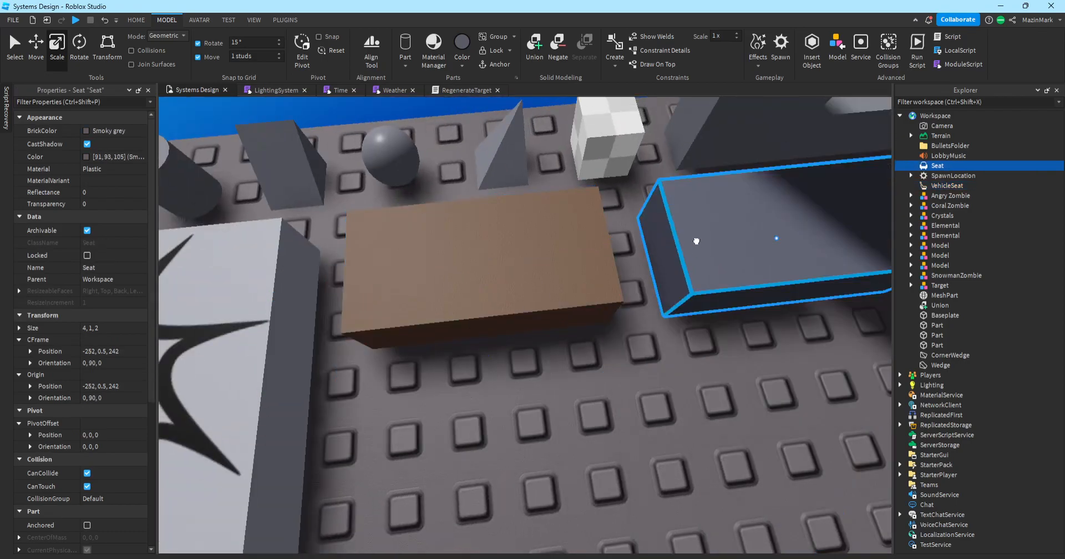
Recolour the VehicleSeat dark red (Maroon) and the Seat blue.
click(462, 64)
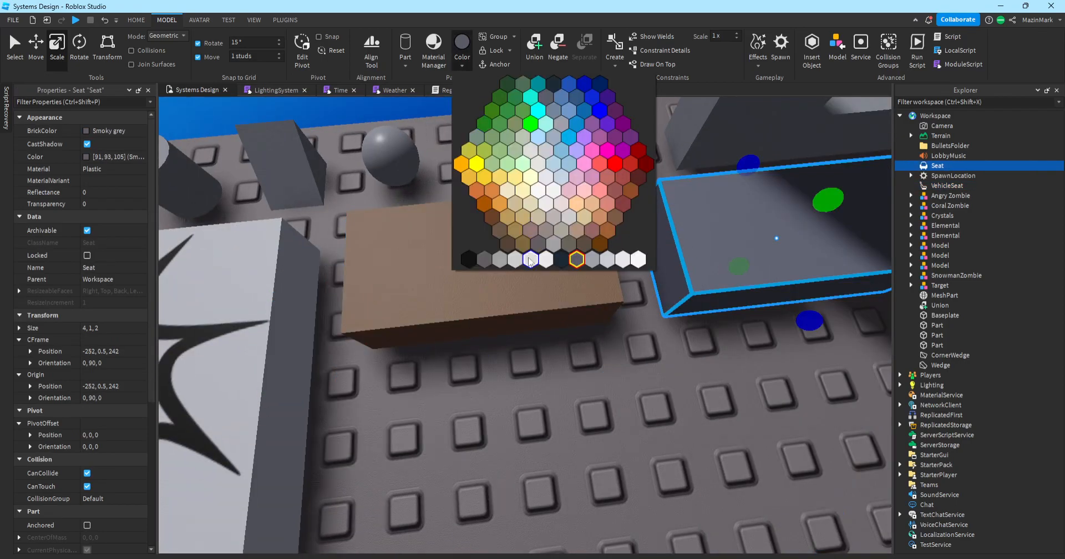
click(600, 189)
click(468, 59)
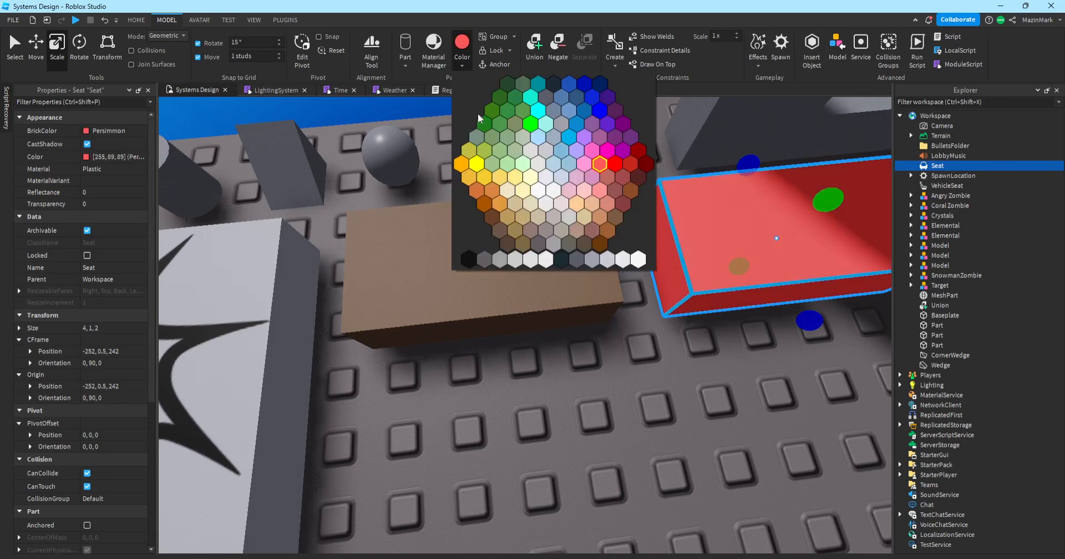
click(641, 371)
click(572, 275)
click(464, 59)
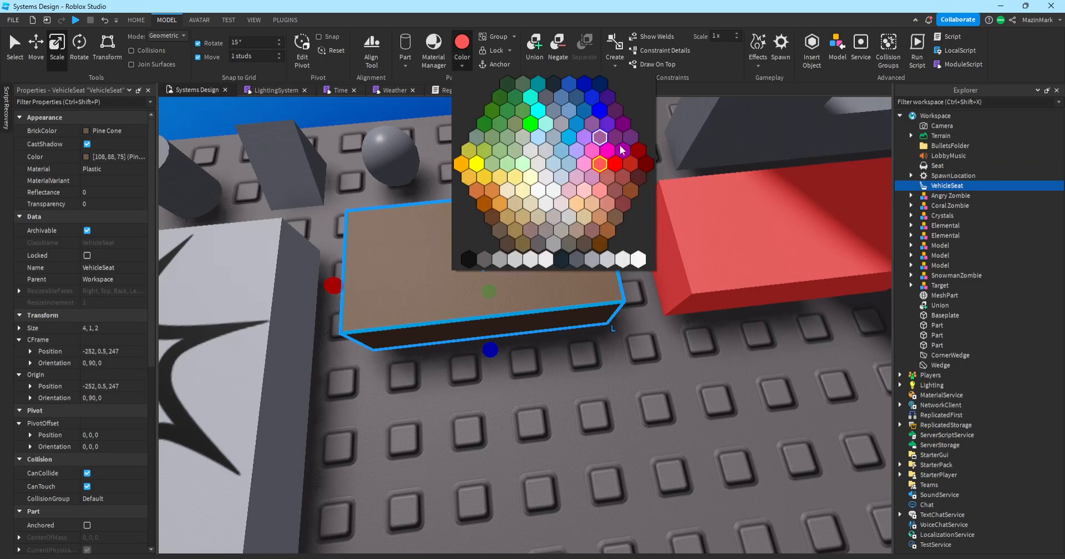
click(646, 164)
click(662, 204)
click(464, 59)
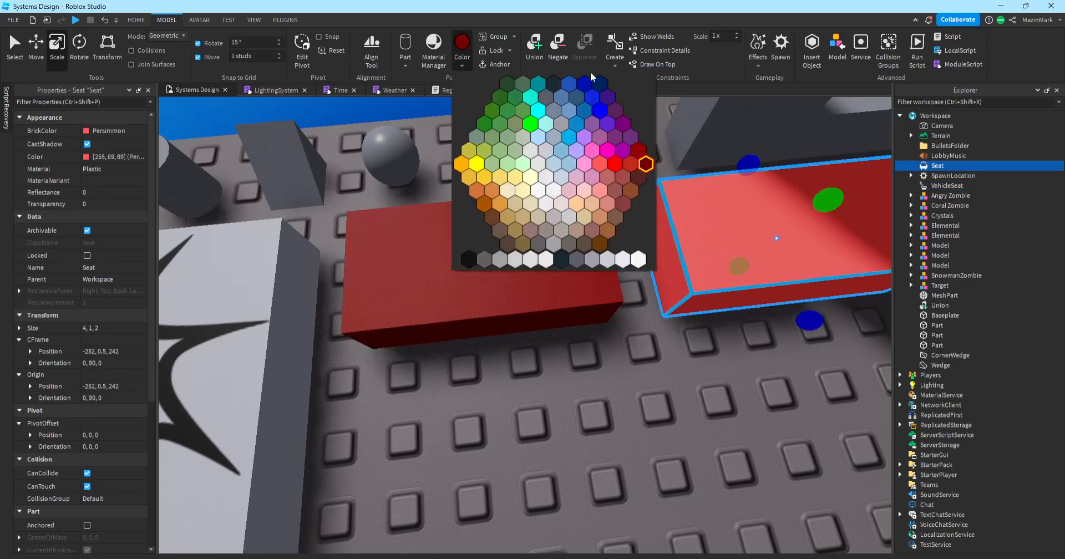
click(589, 87)
Shrink both seats to 1, 1, 1 cubes side by side, the Seat at -252.5, 0.5, 246.5.
click(713, 367)
scroll(699, 355, down, 3)
scroll(666, 336, up, 1)
click(527, 321)
drag(596, 316, 490, 349)
drag(441, 398, 435, 359)
drag(659, 312, 576, 338)
drag(649, 290, 525, 323)
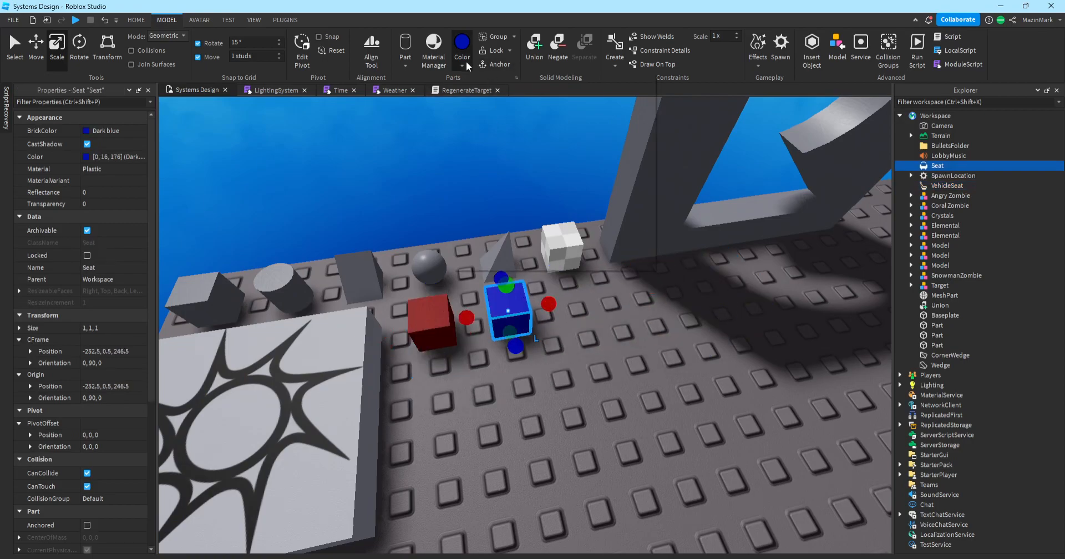
Recolour the Seat dark blue.
click(464, 64)
click(603, 85)
click(637, 318)
key(w)
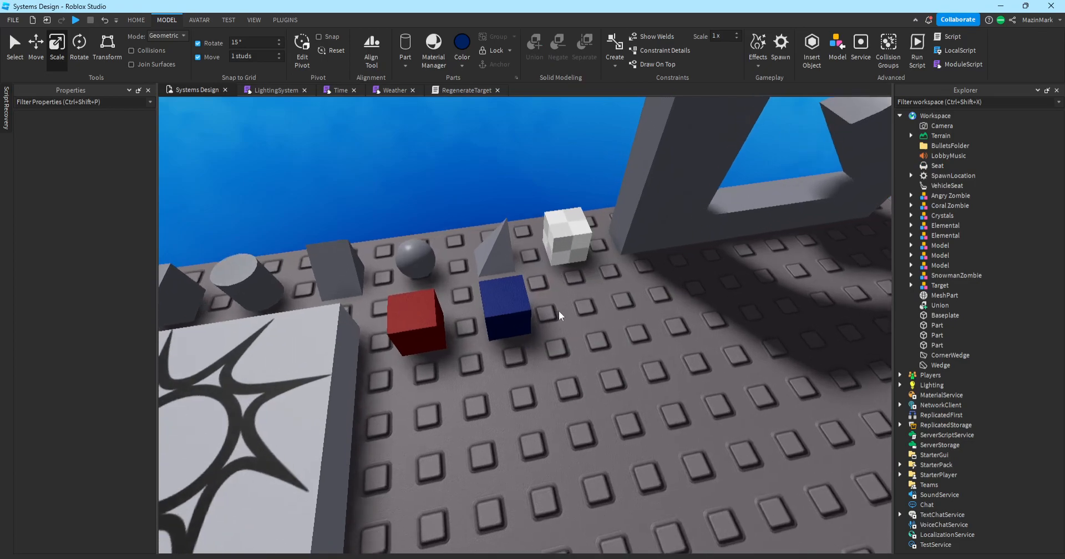
key(a)
Add a Decal as a child of the red VehicleSeat cube.
click(468, 320)
click(634, 395)
click(463, 327)
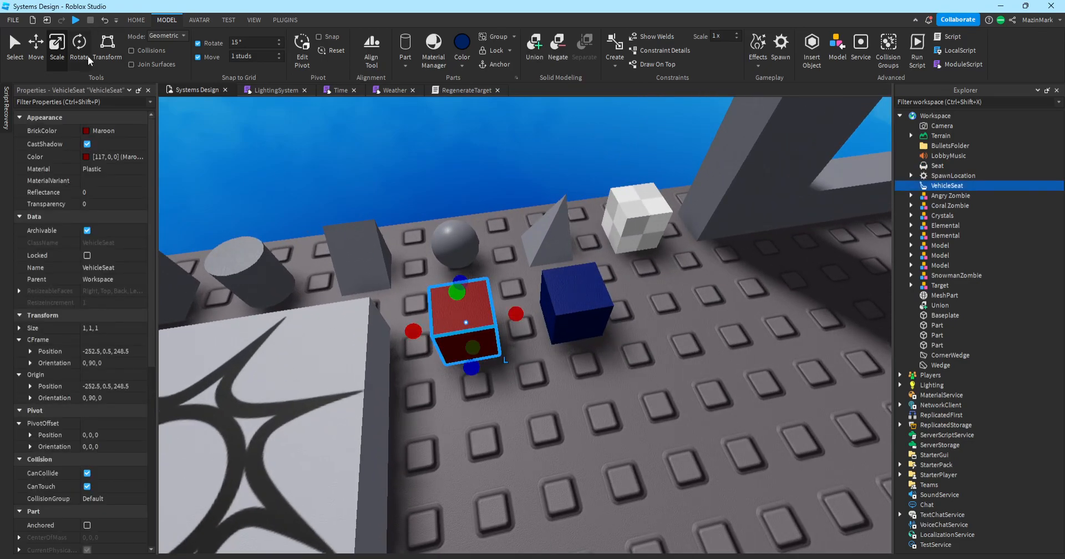
right_drag(242, 283, 214, 258)
scroll(65, 307, down, 9)
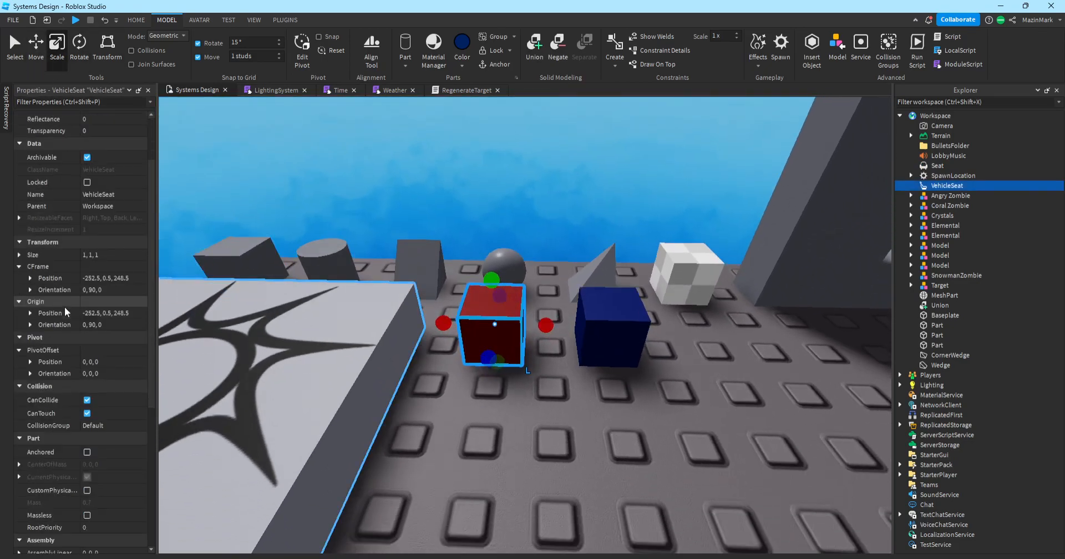
click(971, 185)
text(decal)
click(945, 213)
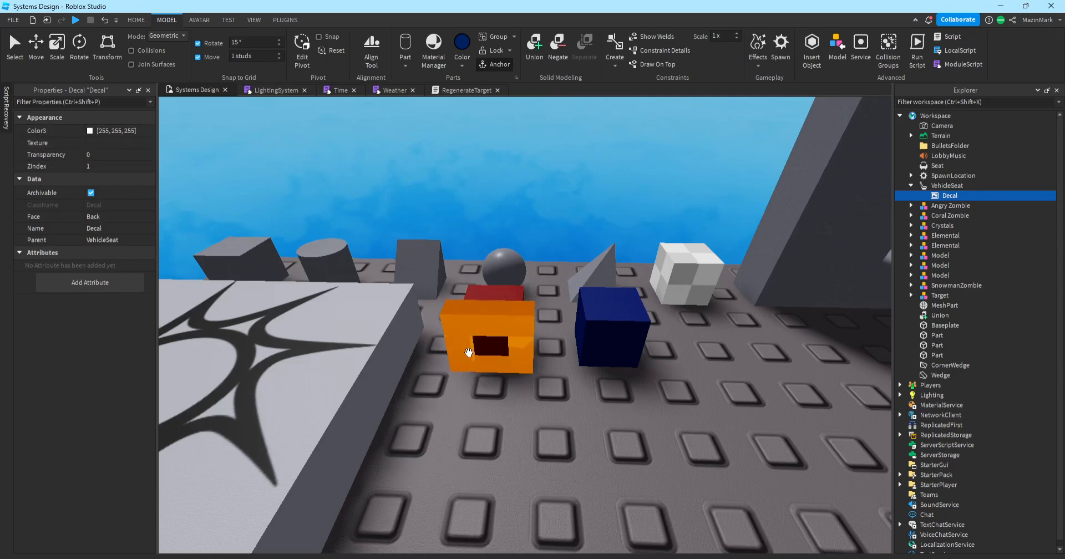
Change the VehicleSeat Decal's Face from Back to Front.
click(113, 217)
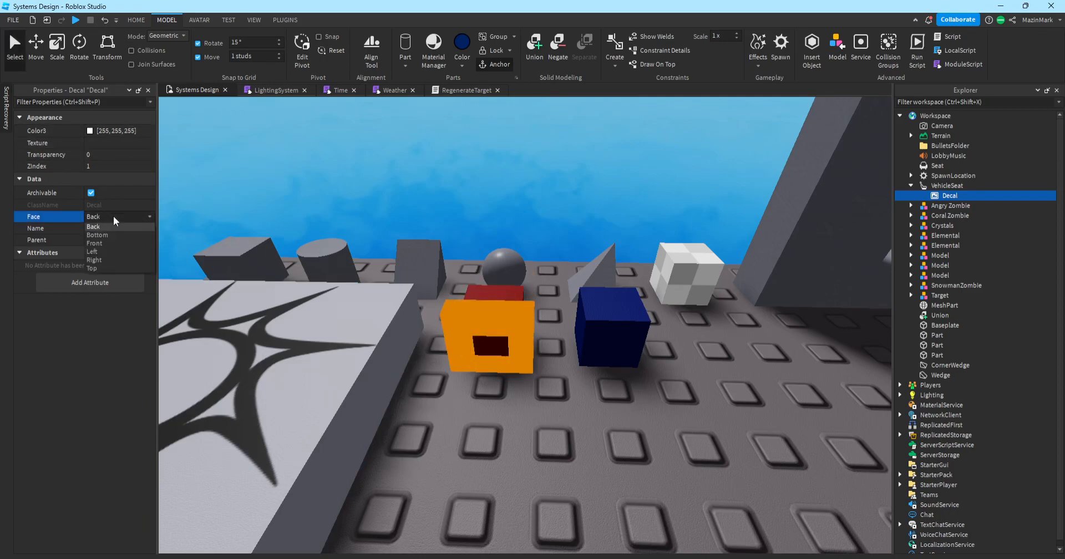
click(102, 244)
click(519, 339)
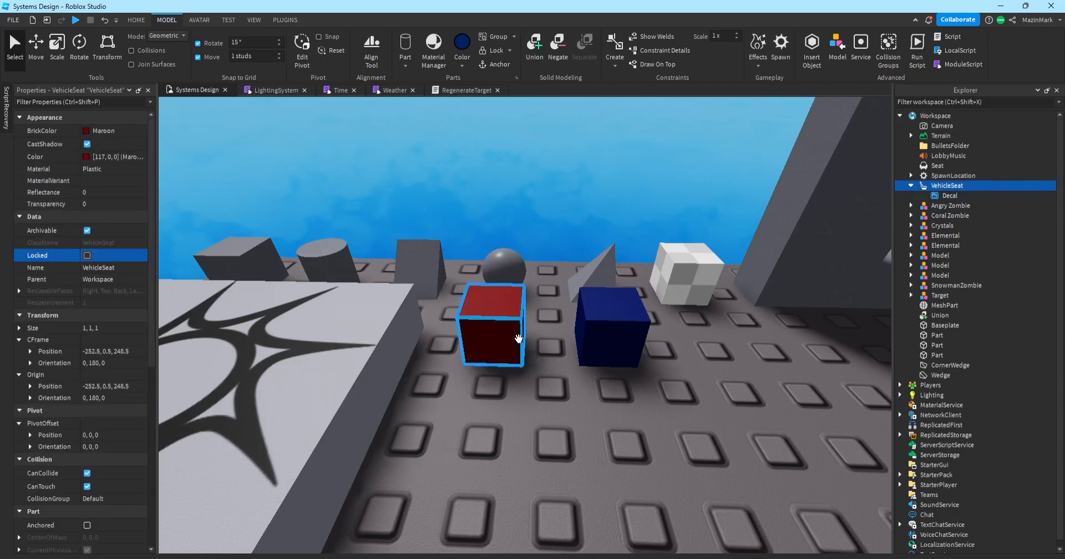
click(566, 370)
click(947, 196)
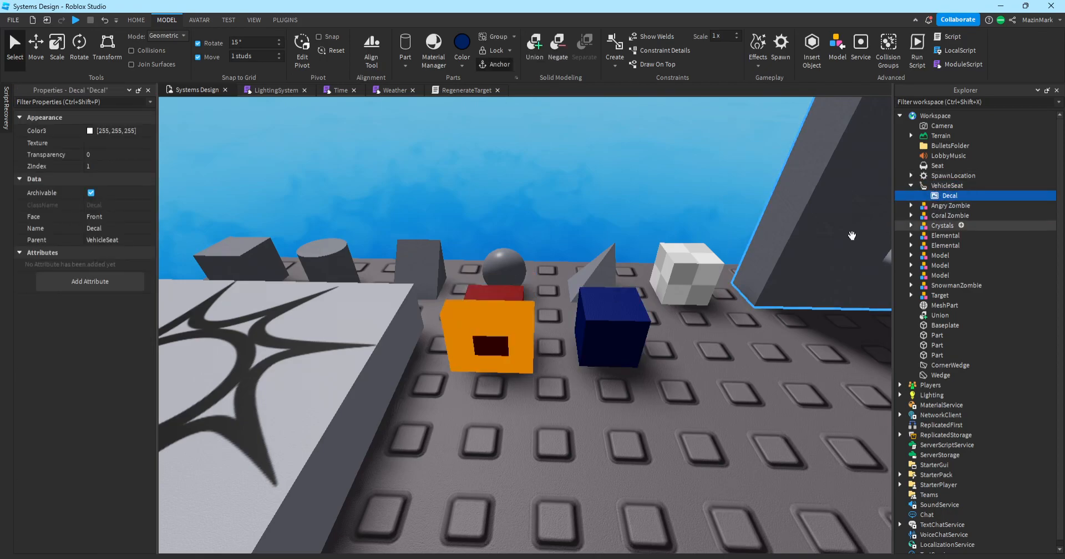
click(119, 142)
Upload lightnan.png as the VehicleSeat Decal's texture.
click(55, 303)
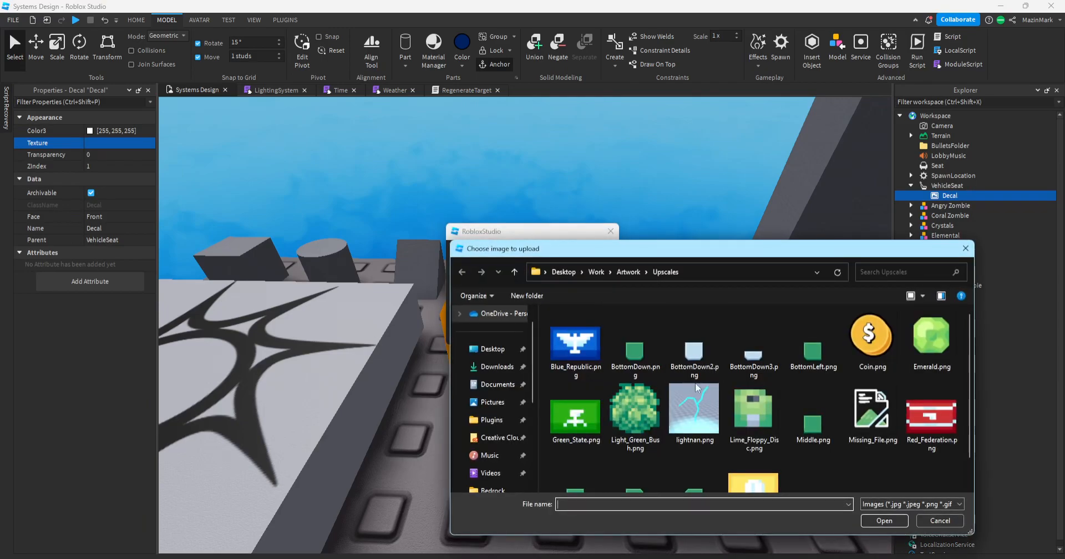
drag(751, 250, 668, 188)
scroll(781, 309, down, 1)
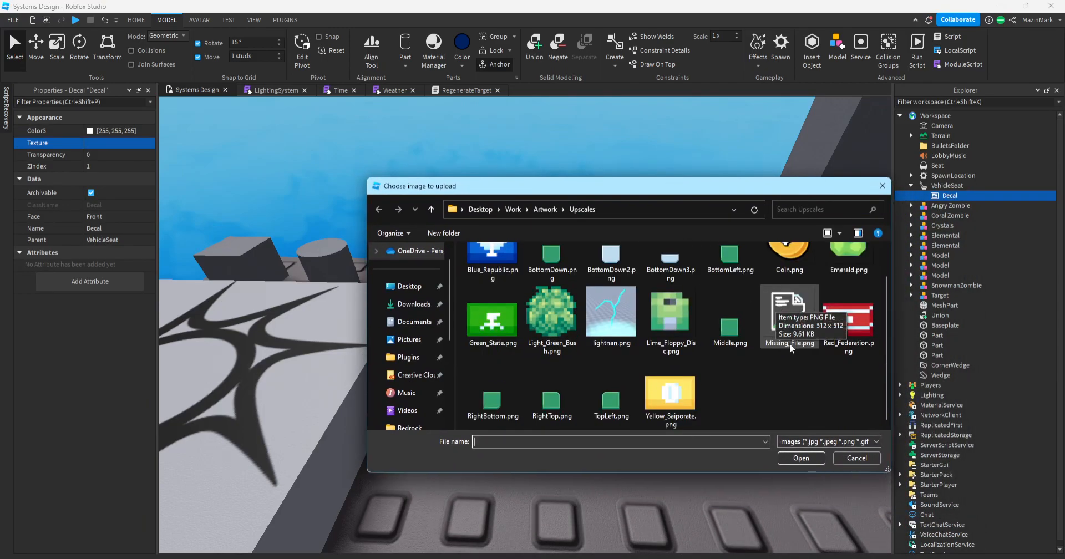
scroll(618, 369, up, 1)
double_click(618, 367)
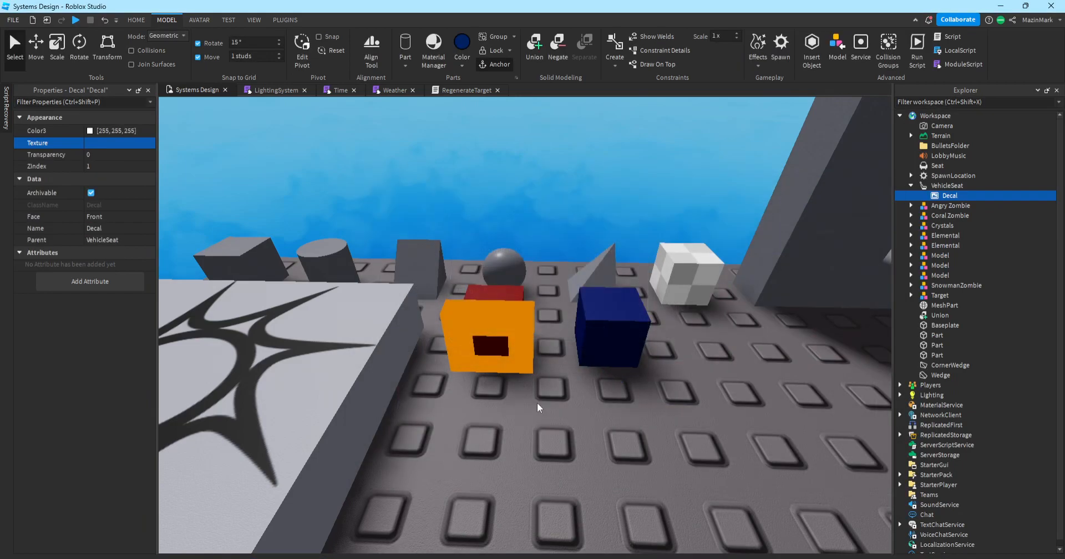
scroll(556, 405, up, 5)
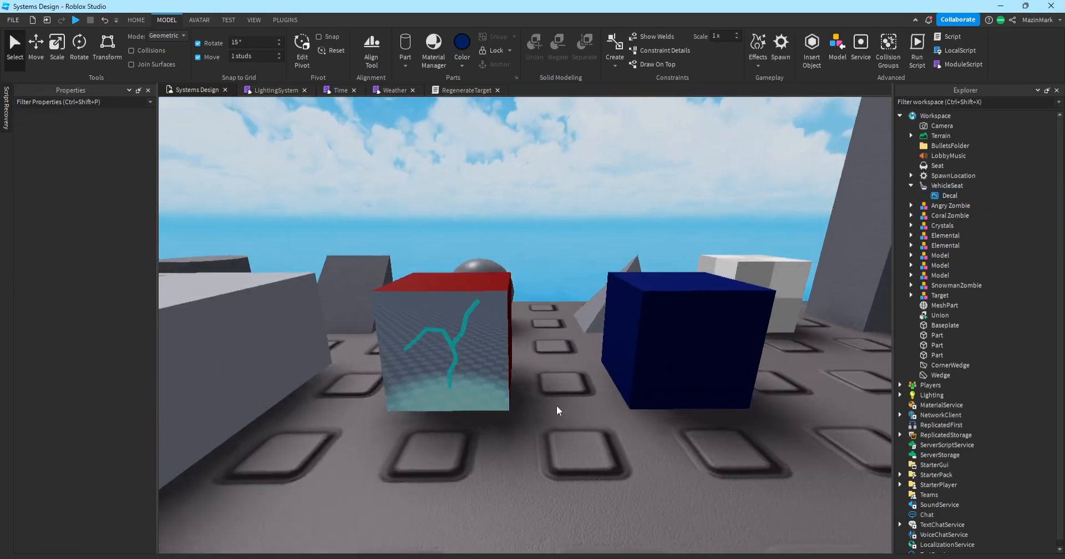
scroll(557, 405, up, 3)
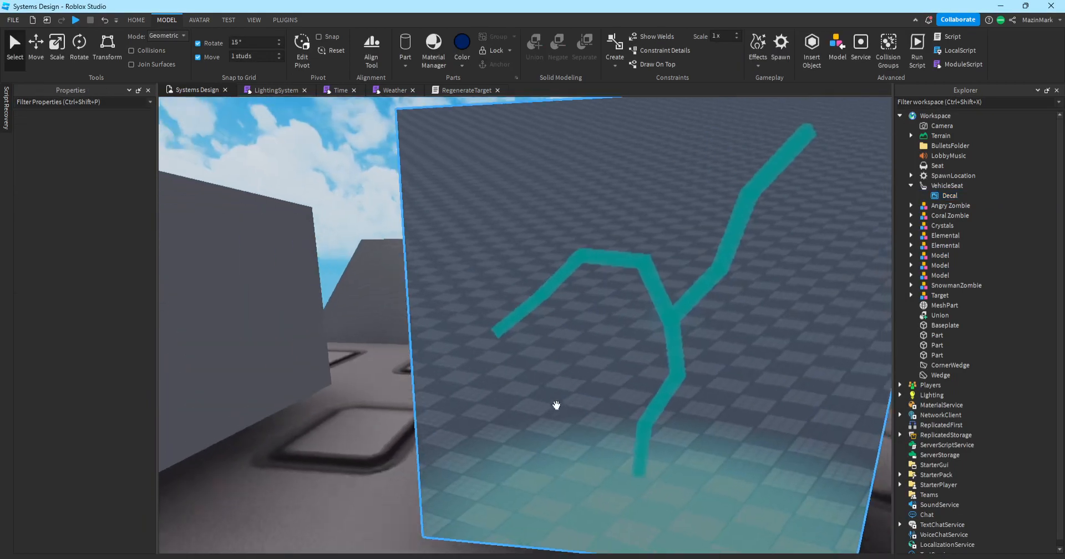
scroll(557, 405, down, 8)
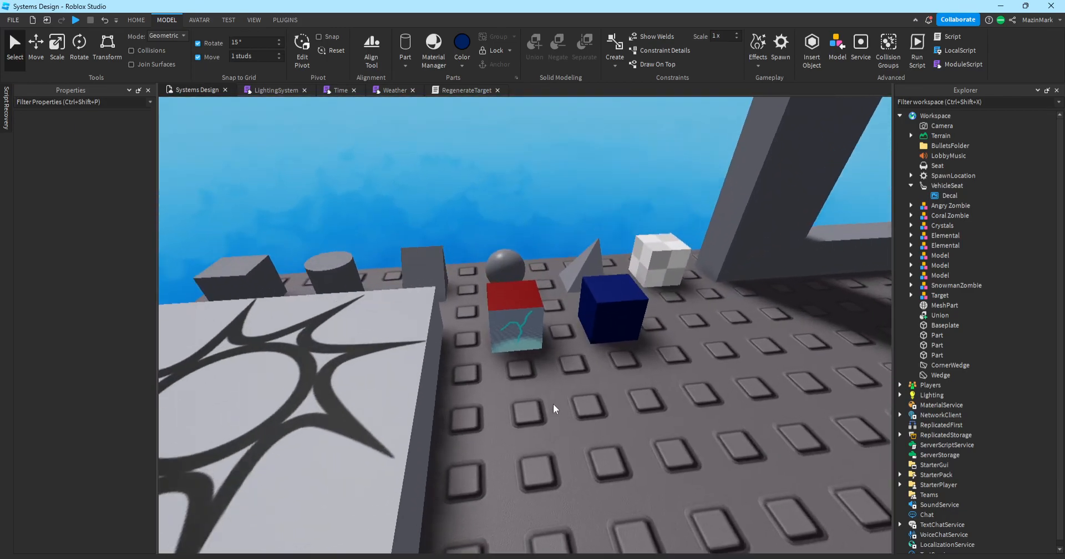
scroll(553, 404, up, 2)
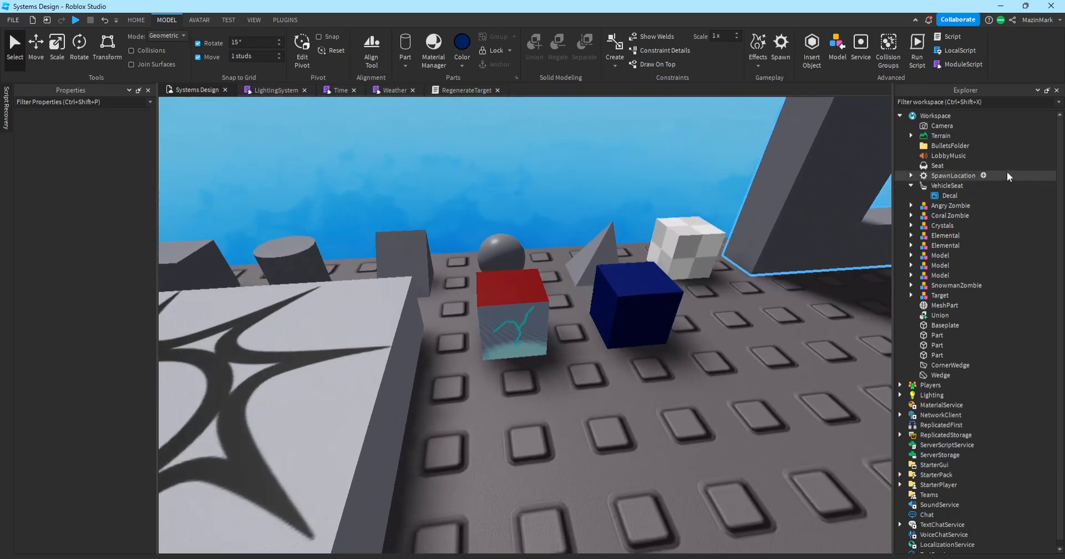
Copy the Decal and paste it into the navy Seat.
click(949, 196)
right_click(932, 196)
click(928, 212)
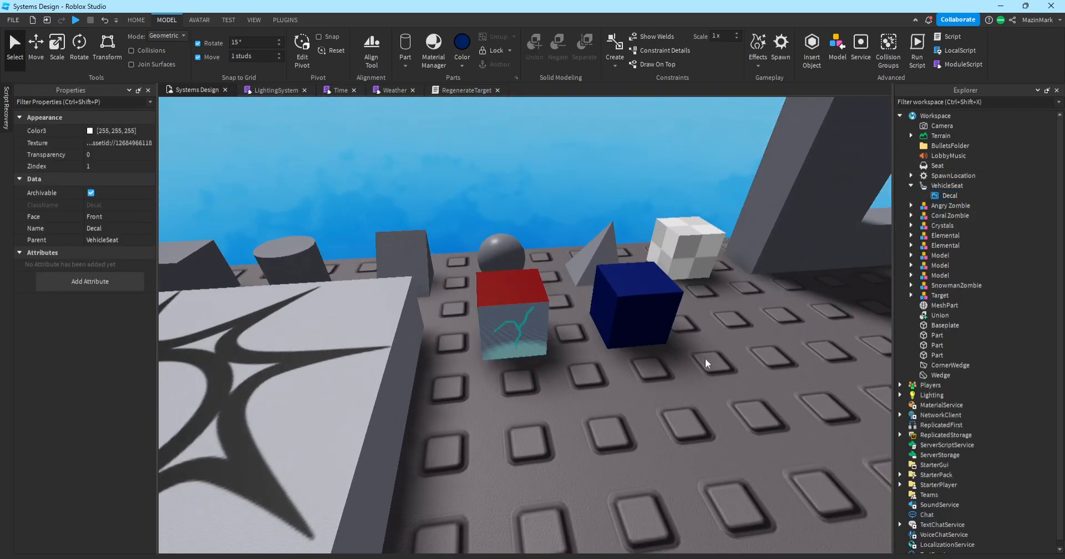
click(654, 322)
right_click(927, 161)
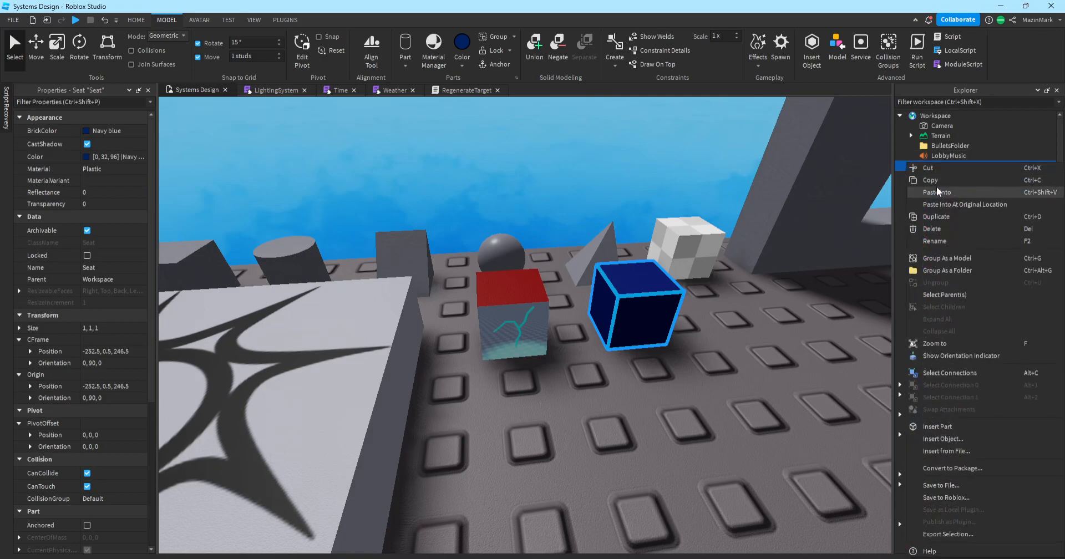
click(936, 190)
Fly the camera around both seat cubes to check their lightning-texture decals.
click(664, 302)
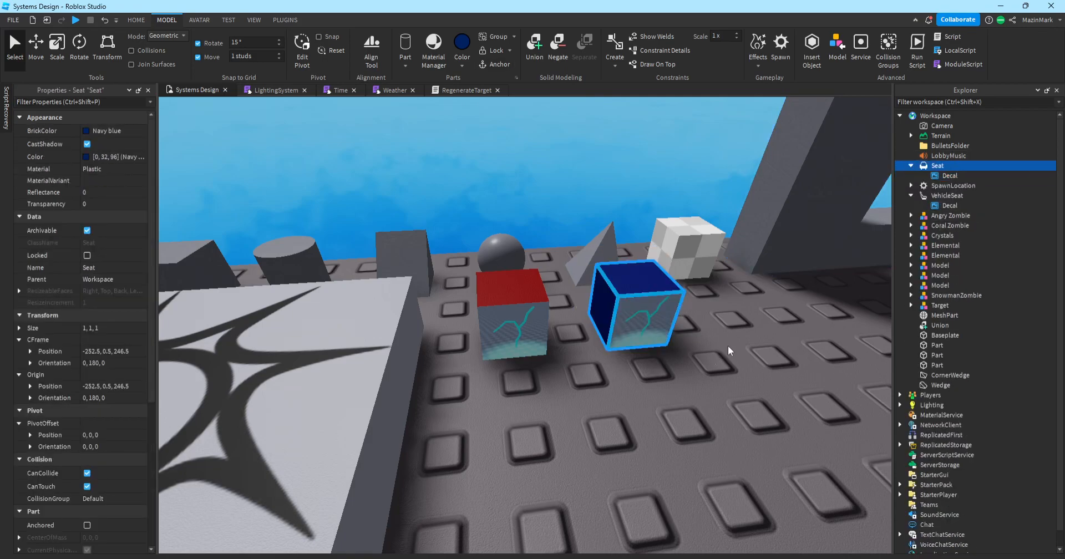
click(746, 352)
key(d)
key(w)
right_drag(627, 310, 626, 309)
key(s)
key(w)
Shift the slotted Union wall to the right.
key(s)
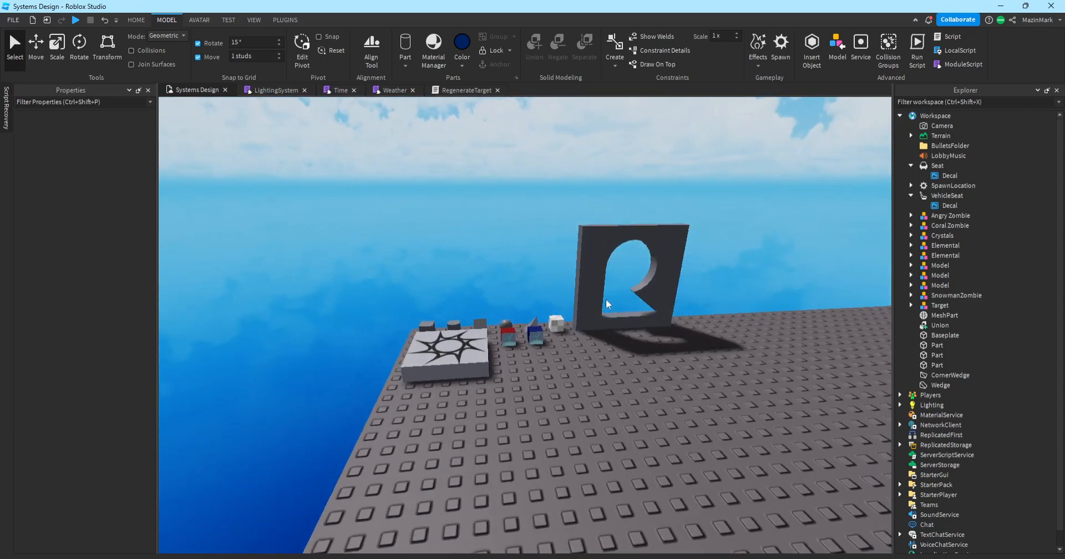
key(w)
key(d)
right_drag(542, 312, 542, 312)
key(w)
drag(616, 416, 706, 448)
Move the navy and red seat cubes beside the wall and nudge the wall further right.
click(429, 503)
ctrl+click(364, 501)
drag(427, 504, 624, 443)
click(696, 437)
drag(696, 437, 721, 441)
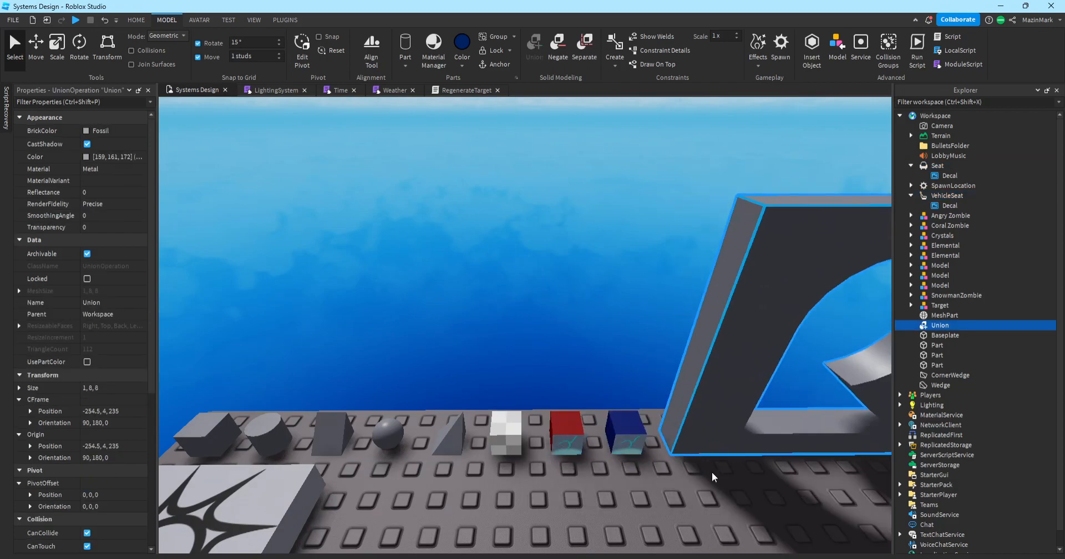
click(713, 467)
Fly the camera around the baseplate toward the spawn pad and seat cubes.
key(s)
key(w)
right_drag(583, 352, 538, 322)
key(d)
key(a)
key(d)
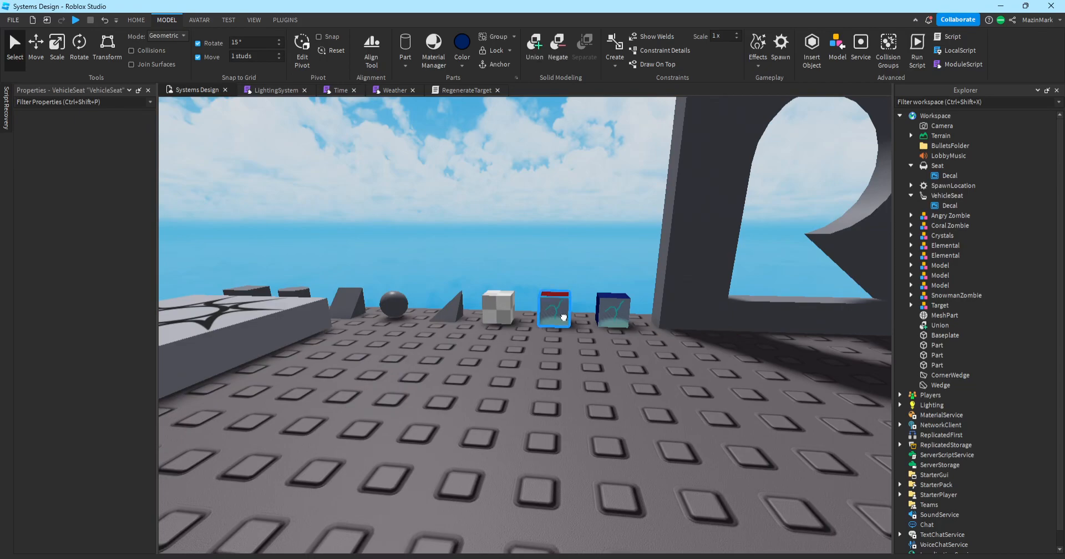
key(w)
key(s)
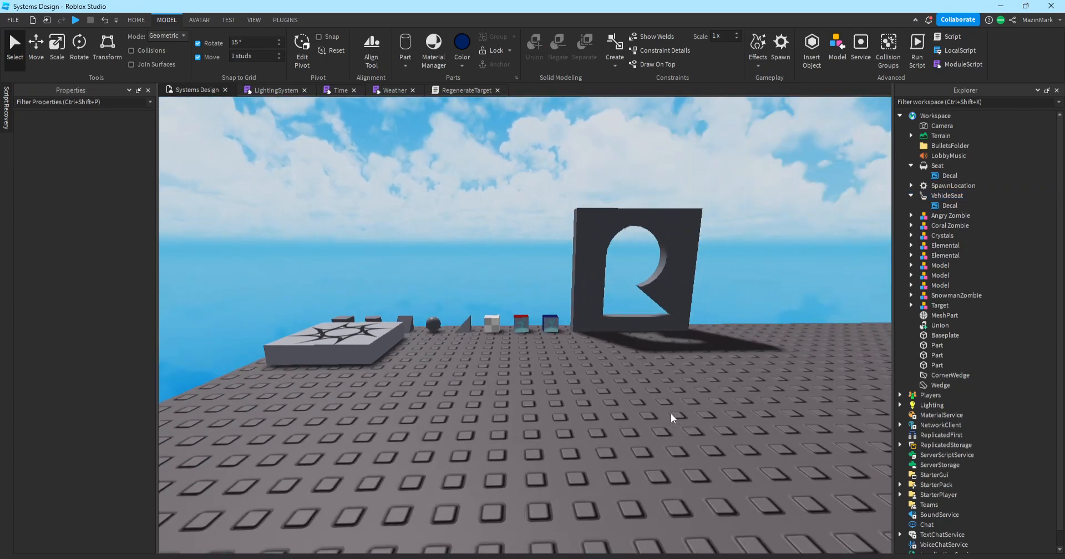
key(w)
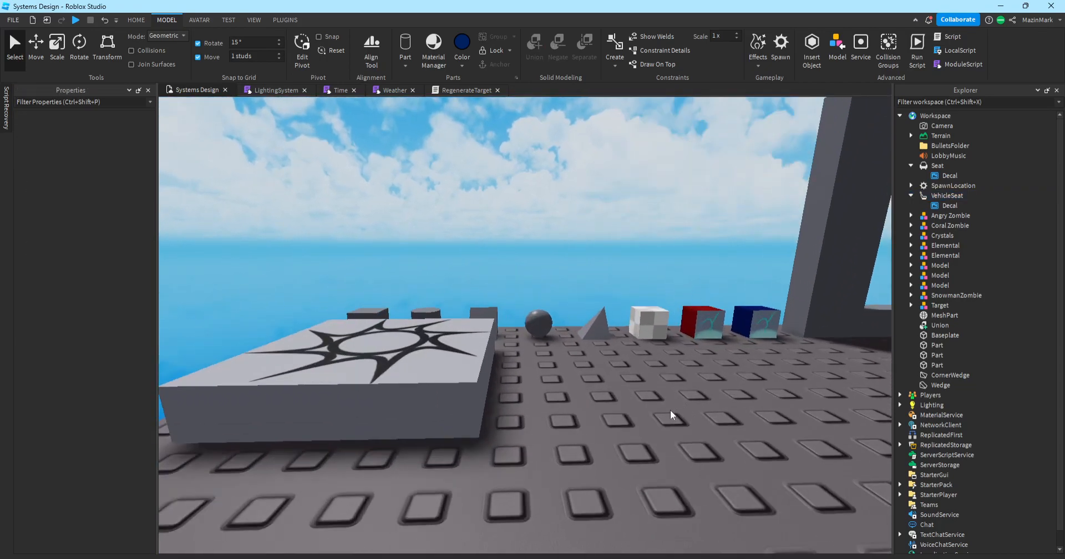
Fly the camera toward the zombies and cars and into the dark truck.
scroll(669, 411, down, 5)
right_drag(601, 387, 610, 386)
scroll(610, 386, up, 5)
key(w)
key(w)
scroll(610, 386, down, 15)
key(w)
Move the sun-patterned spawn pad beside the slotted wall.
click(486, 383)
drag(486, 384, 673, 364)
right_drag(672, 365, 674, 364)
drag(674, 364, 669, 371)
right_drag(674, 364, 670, 370)
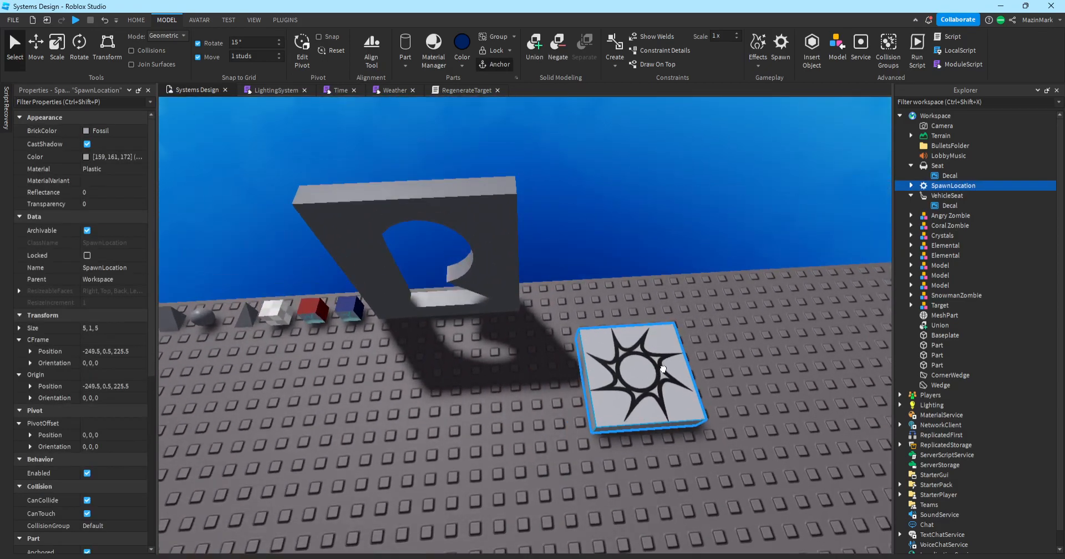
drag(670, 371, 612, 333)
click(560, 395)
right_drag(560, 394, 560, 395)
Duplicate the grey cube and place the copy near the first grey part.
click(452, 345)
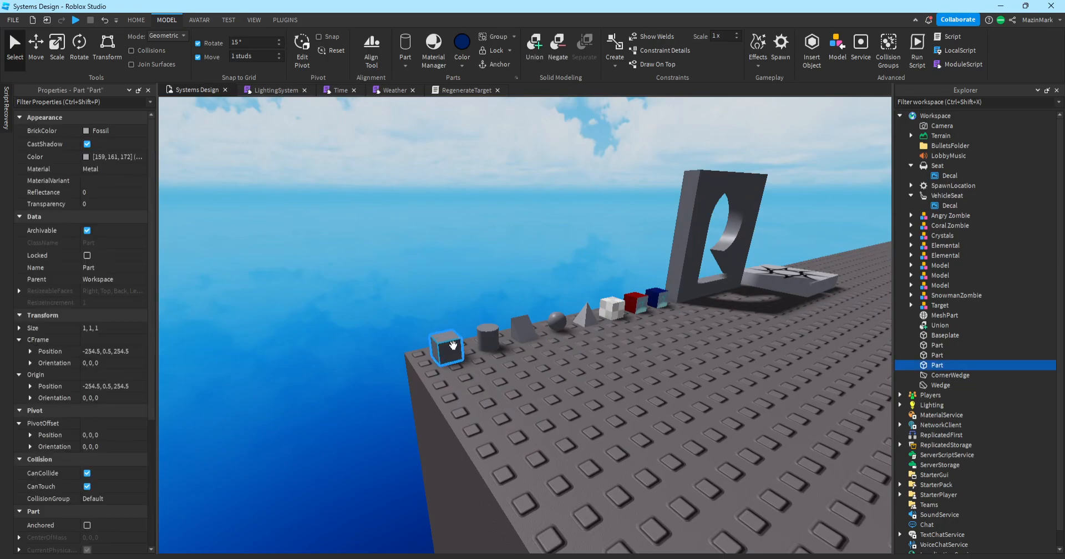
key(ctrl+d)
drag(452, 346, 596, 442)
right_drag(597, 442, 605, 439)
drag(596, 442, 497, 326)
key(a)
right_drag(540, 347, 540, 347)
drag(497, 326, 478, 309)
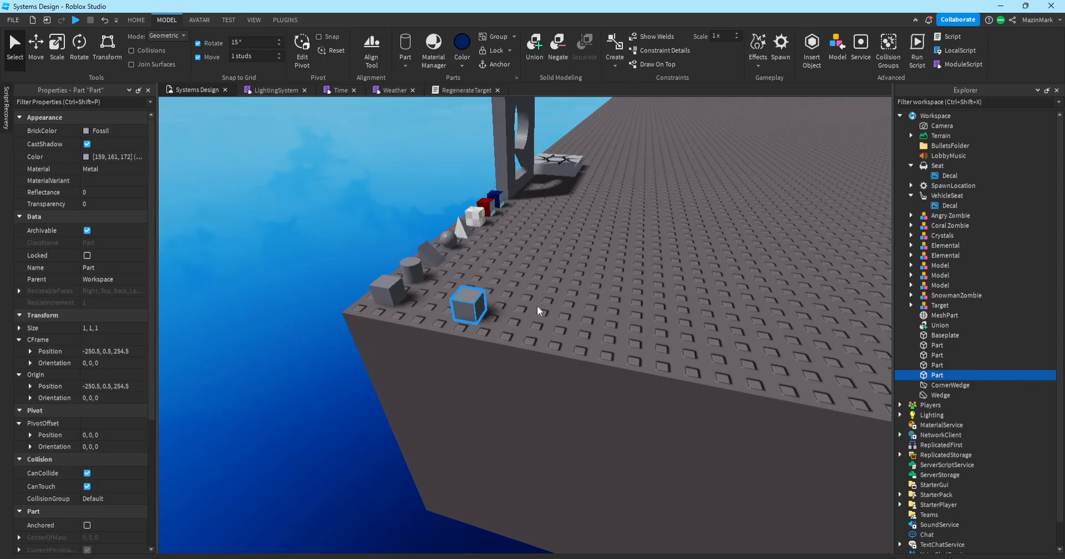
Build a stack of grey cube copies one stud over with Ctrl+D.
click(572, 306)
key(ctrl+v)
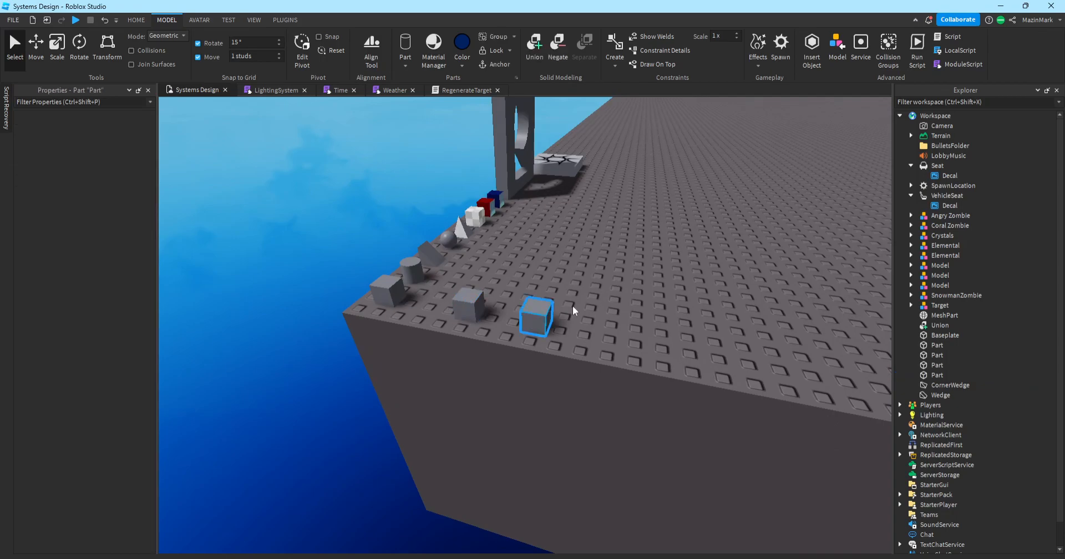
drag(536, 326, 561, 317)
key(ctrl+d)
key(ctrl+d)
key(ctrl+d)
key(ctrl+d)
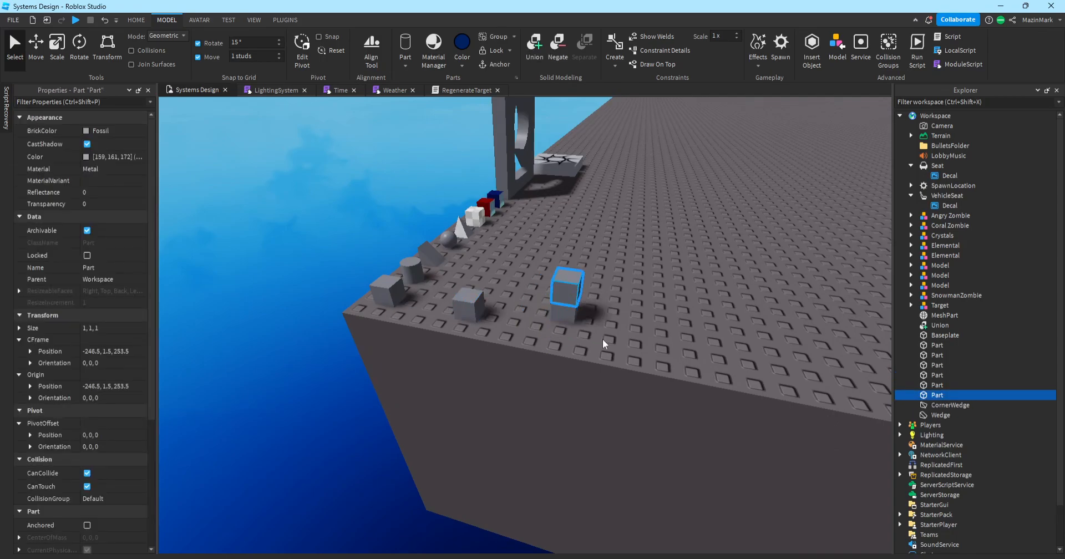
key(ctrl+d)
key(ctrl+d)
key(ctrl+d)
key(ctrl+d)
click(608, 308)
right_drag(607, 308, 608, 308)
Box-select the stack of cube copies and delete it.
key(s)
key(a)
drag(659, 357, 586, 202)
key(Delete)
Swing the view to face the row of parts and box-select the row.
right_drag(610, 357, 612, 335)
key(d)
key(a)
key(d)
key(w)
key(s)
key(a)
key(d)
key(a)
drag(271, 242, 493, 396)
click(494, 396)
Box-select the small parts in the row, then clear the selection.
key(s)
key(w)
drag(502, 256, 577, 344)
click(607, 363)
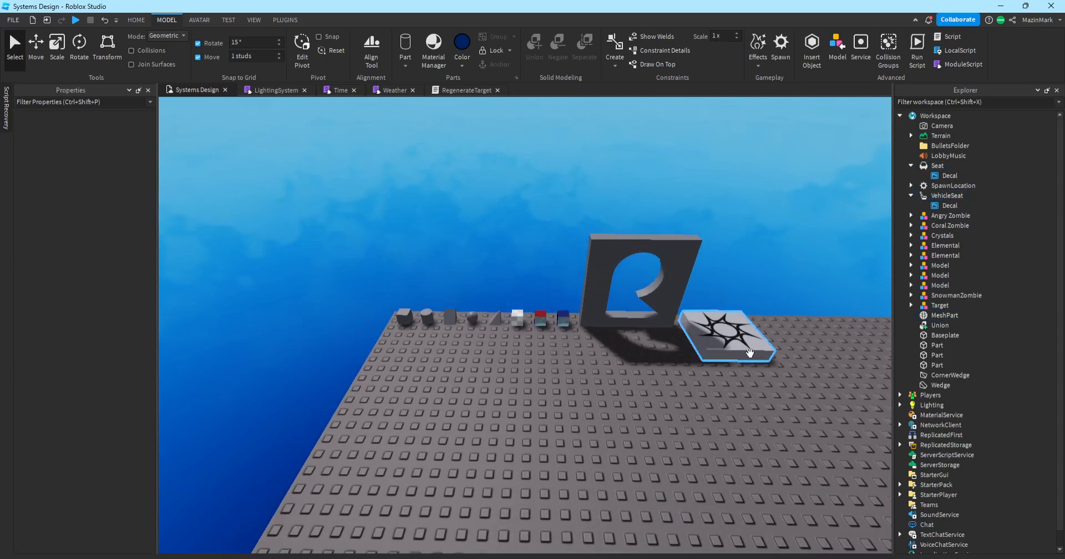
click(730, 347)
click(741, 453)
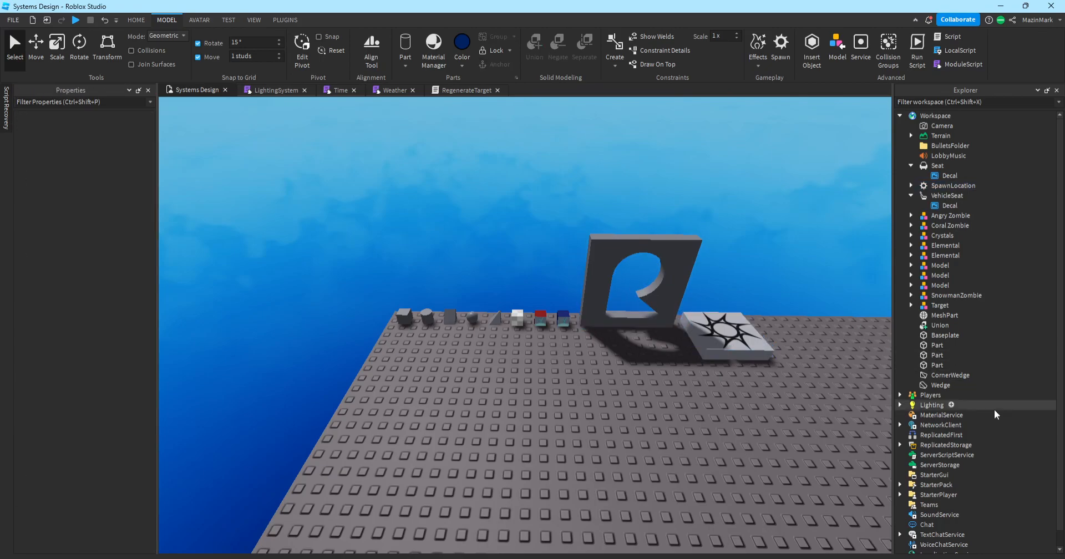
scroll(976, 438, down, 1)
click(925, 489)
click(744, 429)
key(w)
right_drag(741, 428, 739, 424)
key(s)
key(w)
key(s)
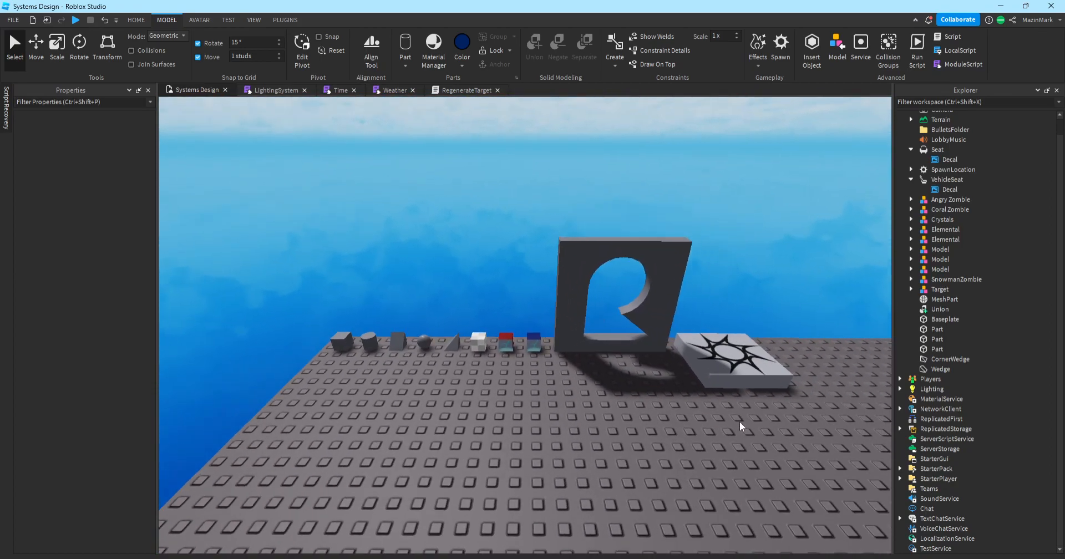